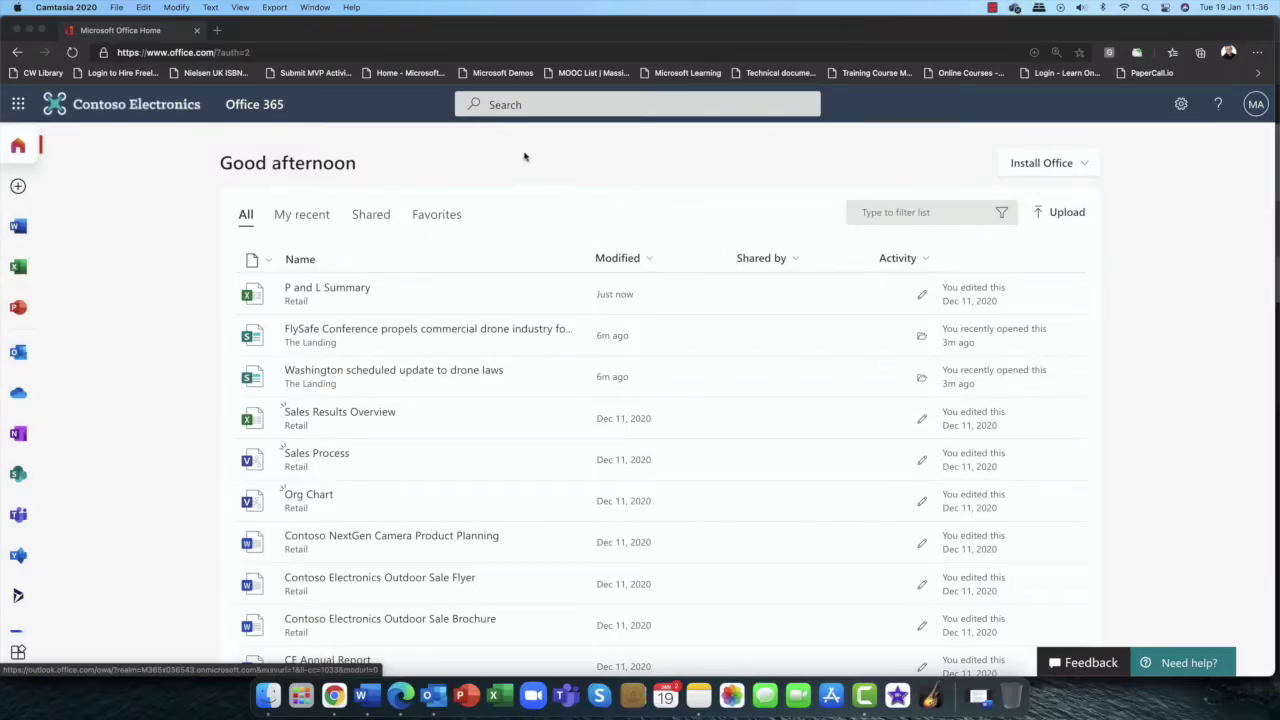
# Open the Microsoft 365 admin center from the Admin icon on the Office home app rail.
pyautogui.click(510, 104)
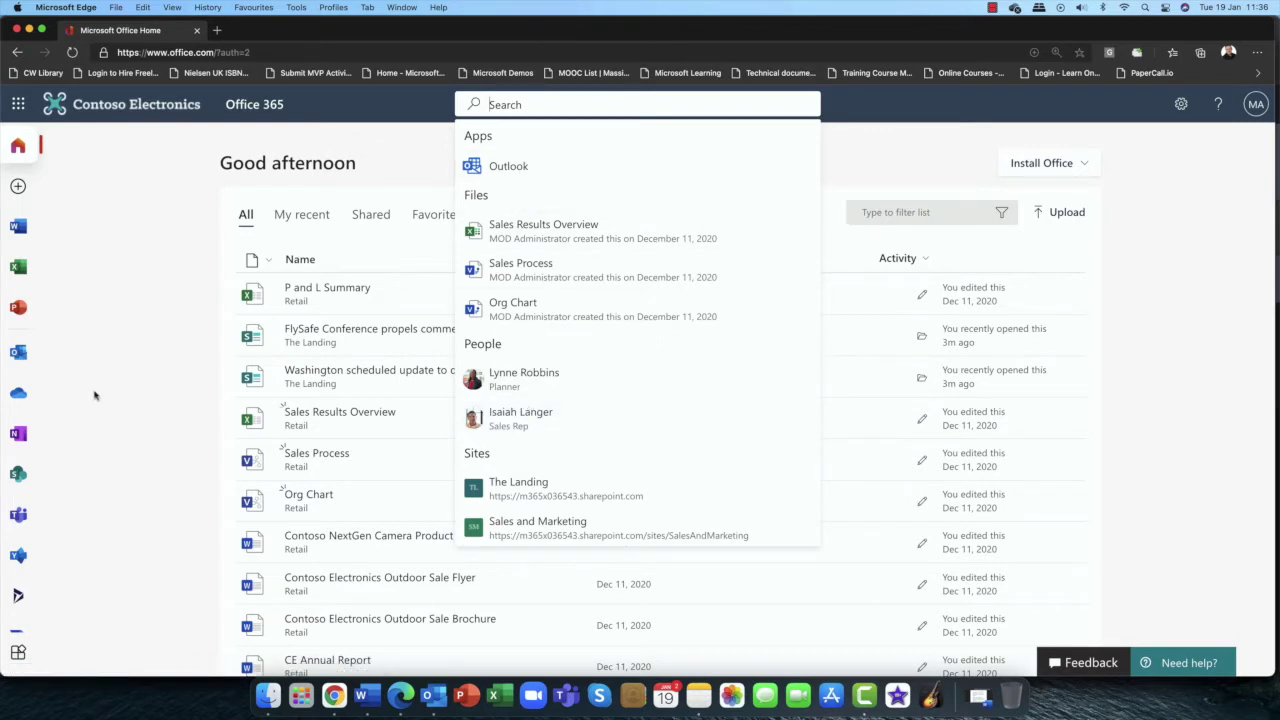
pyautogui.click(134, 397)
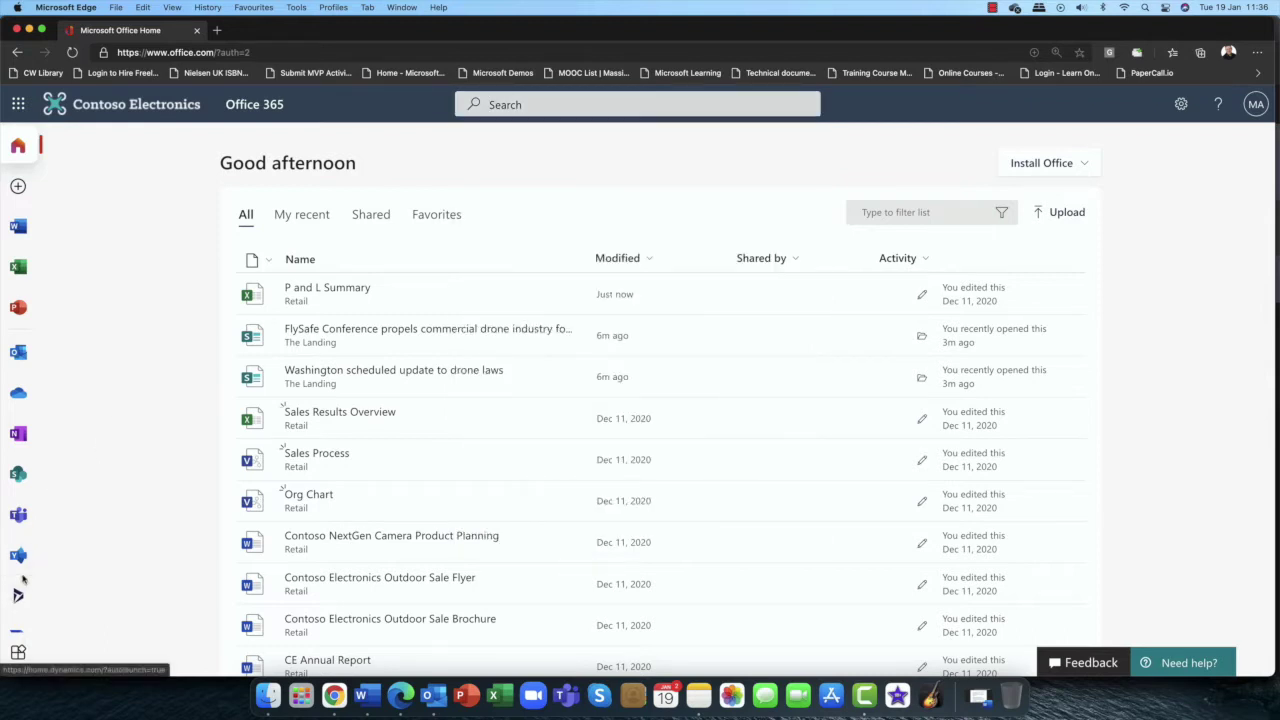
pyautogui.scroll(-2, 18, 580)
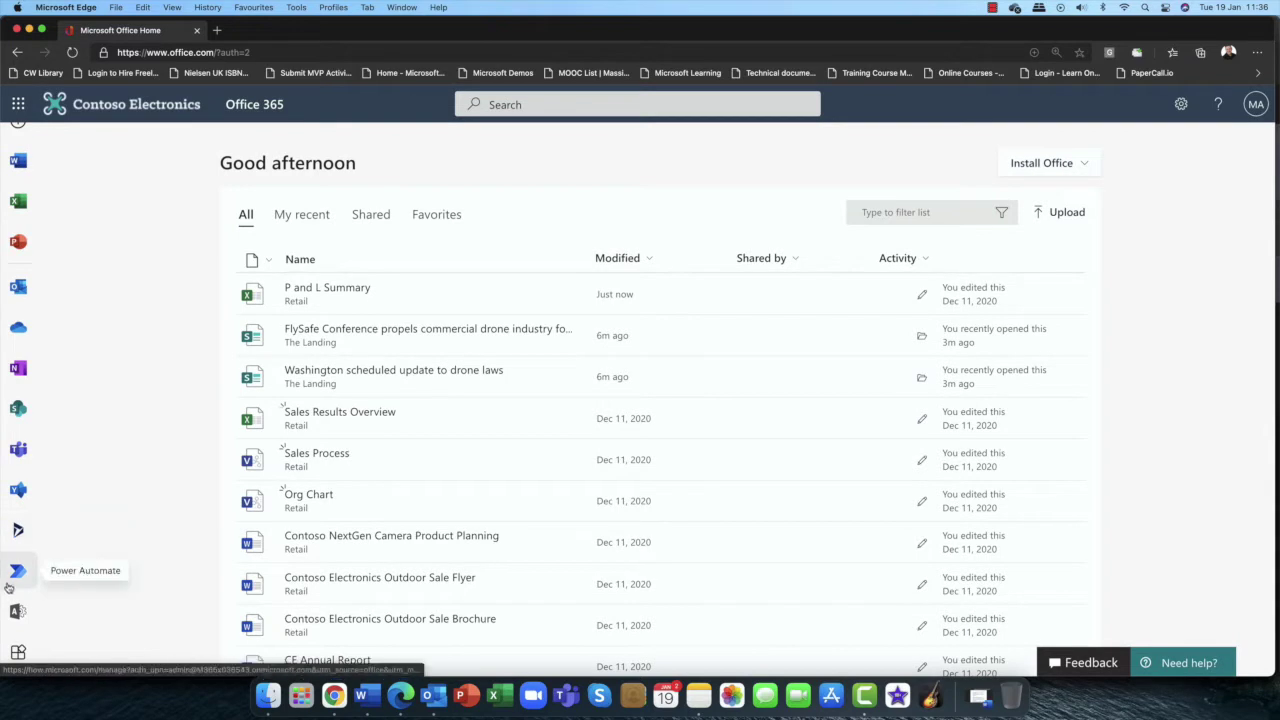
pyautogui.click(18, 610)
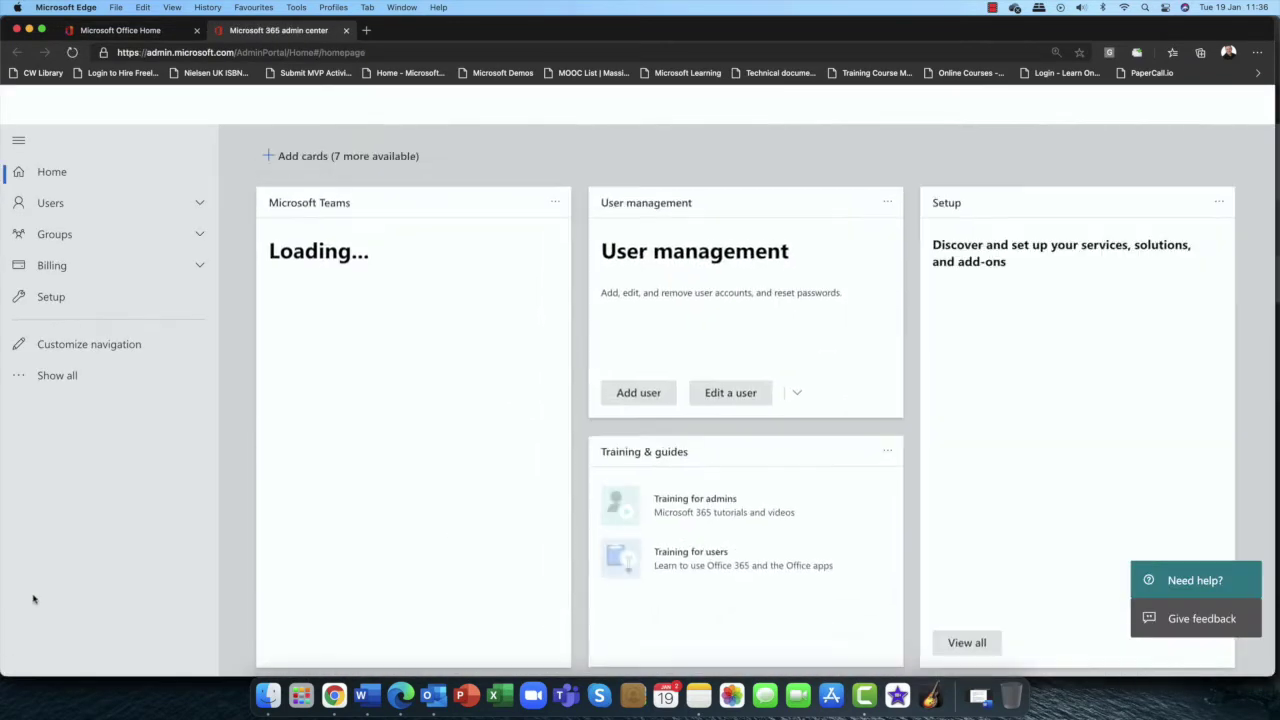
# Open the SharePoint admin center from the fully expanded admin navigation.
pyautogui.click(60, 378)
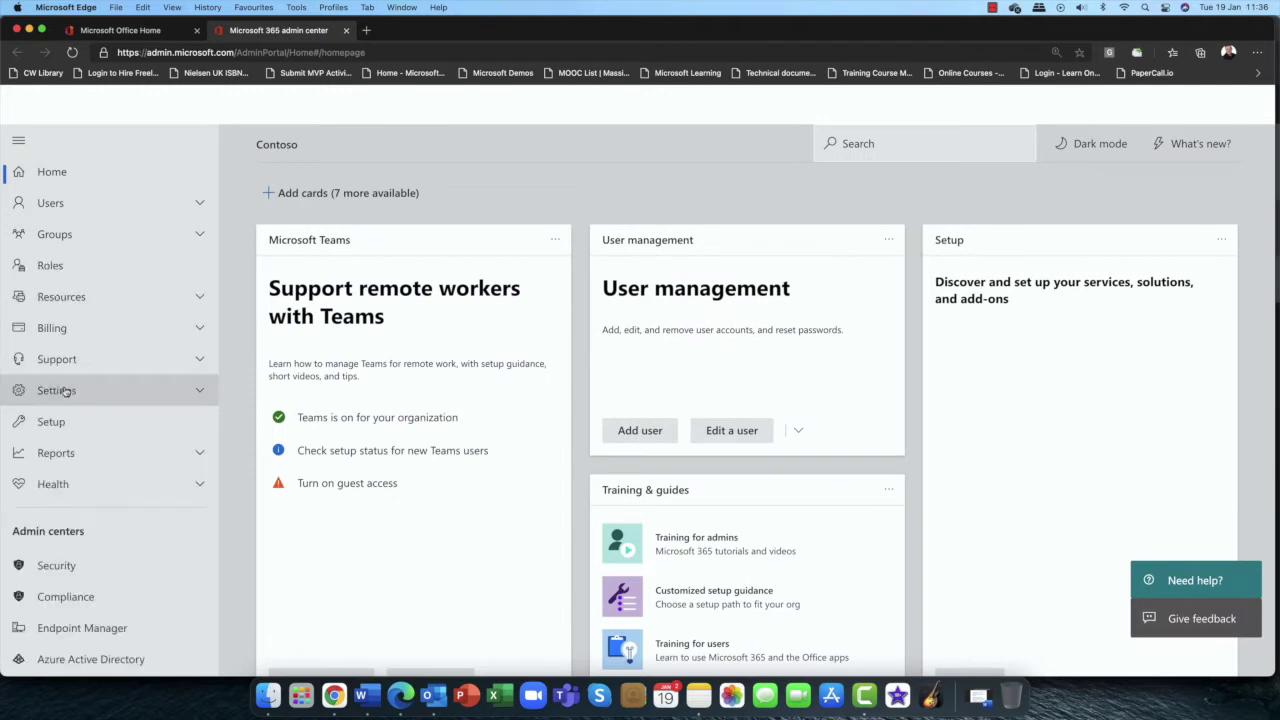
pyautogui.scroll(-4, 90, 565)
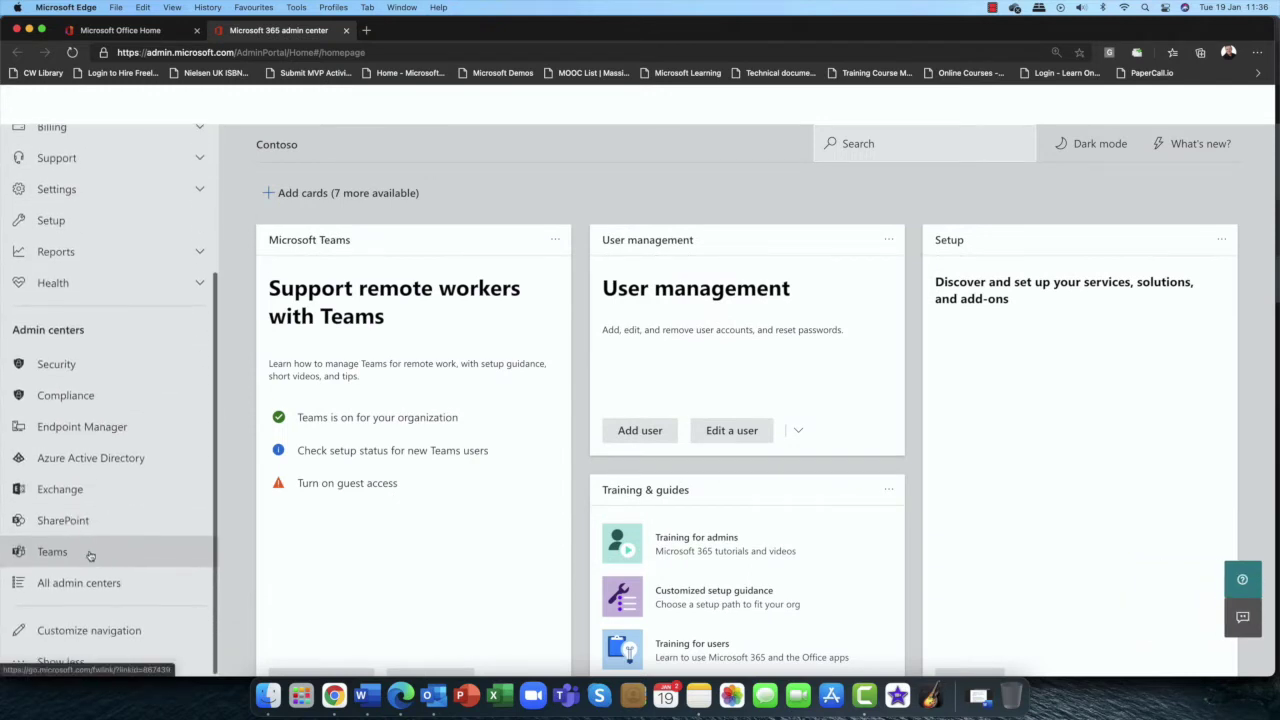
pyautogui.click(72, 522)
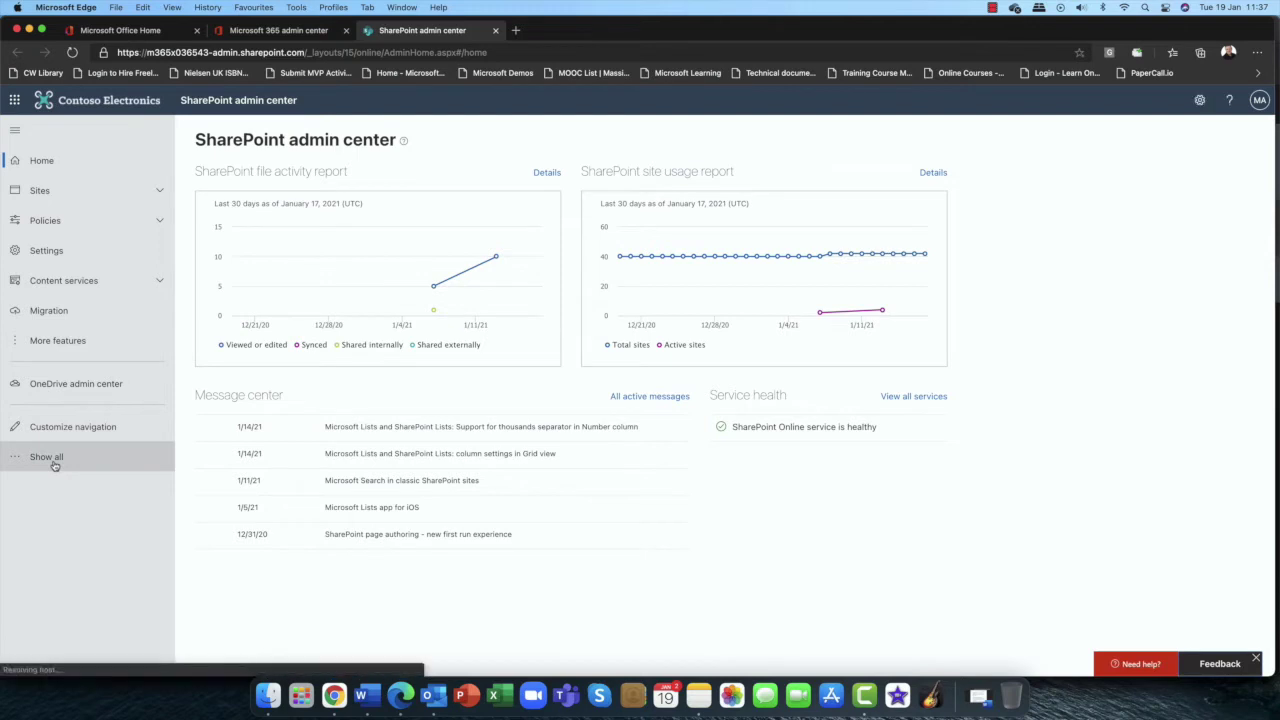
# Open More features, view the classic Search administration page, then close it.
pyautogui.click(81, 346)
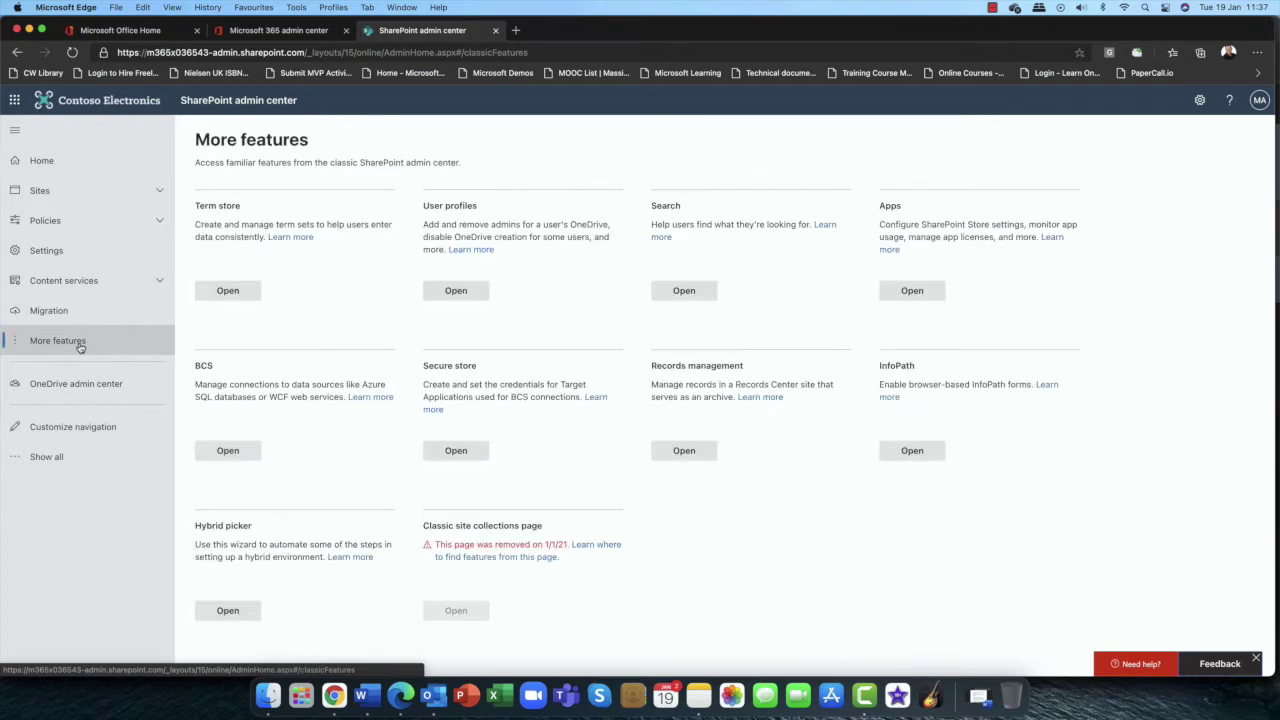
pyautogui.click(684, 292)
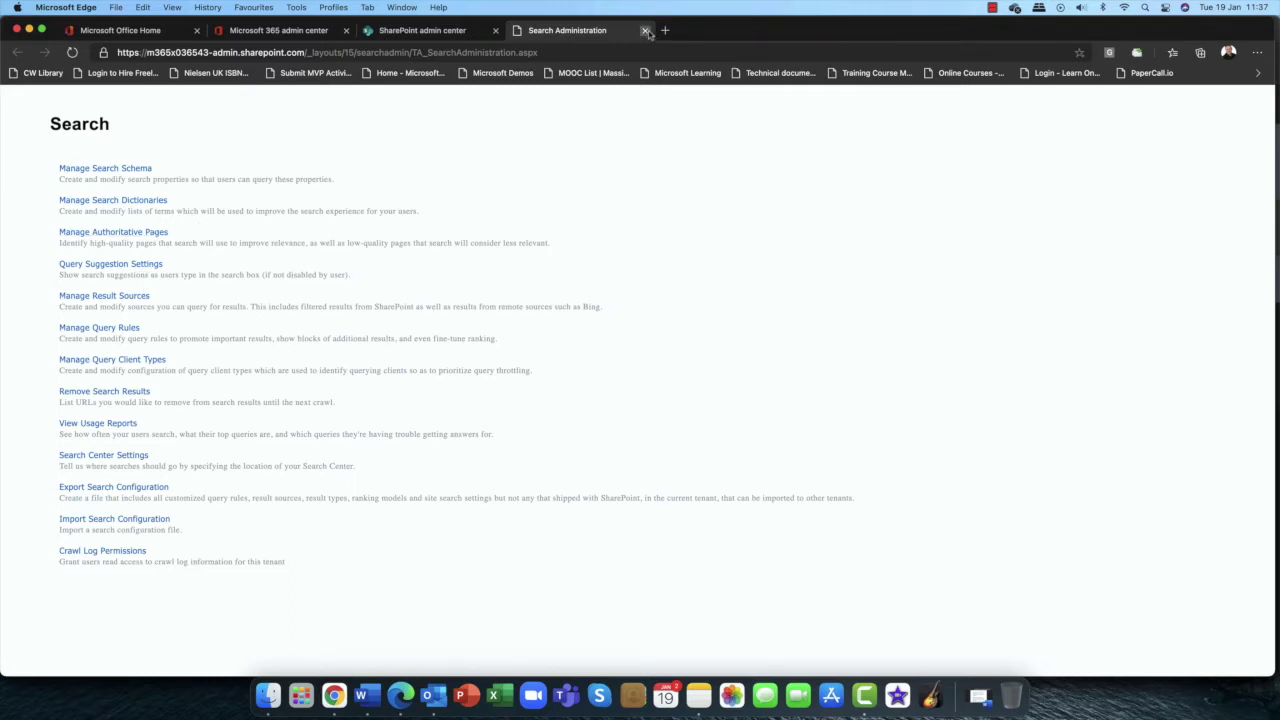
pyautogui.click(646, 31)
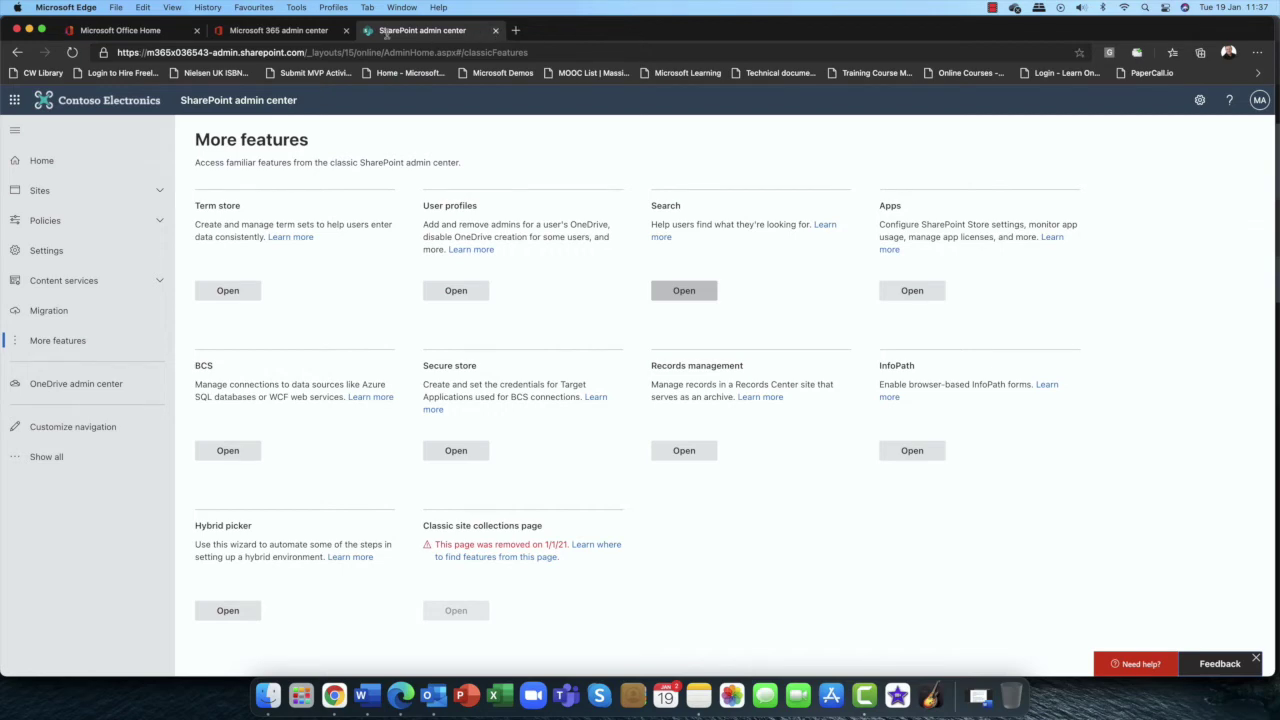
# Close the SharePoint admin tab and search Microsoft 365 for 'sales' from Office home.
pyautogui.click(495, 31)
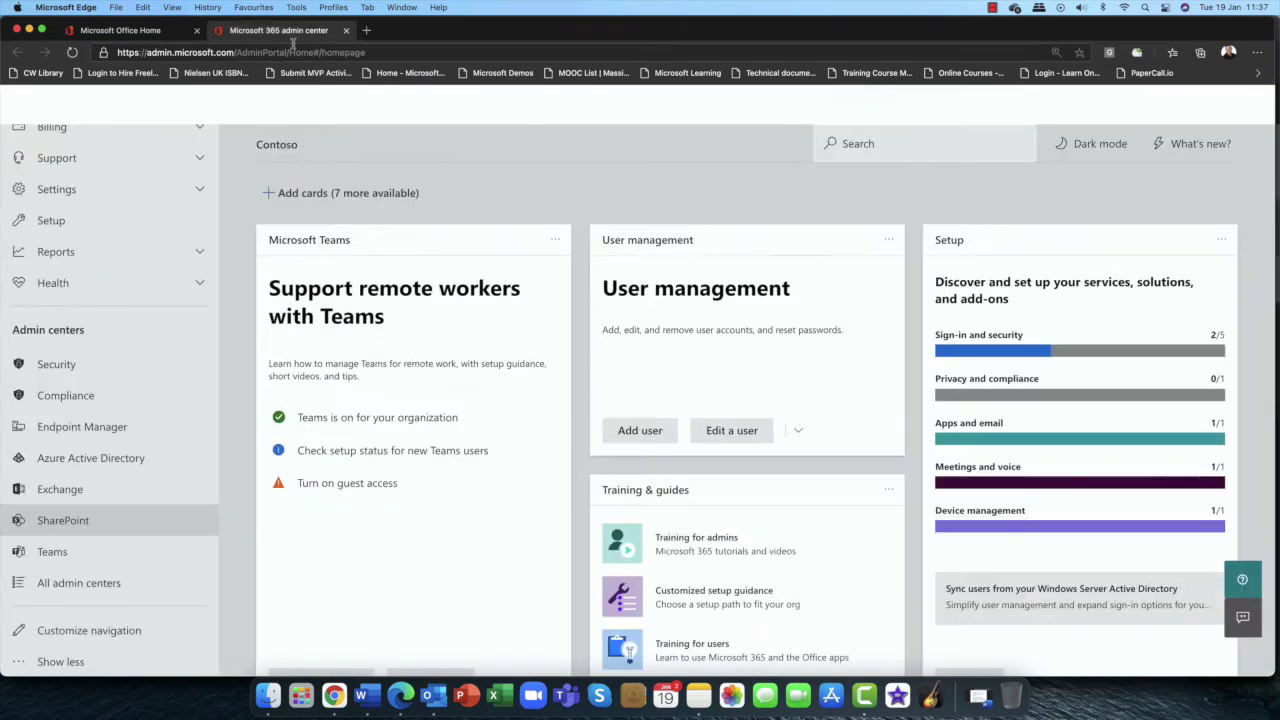
pyautogui.click(145, 32)
pyautogui.click(510, 104)
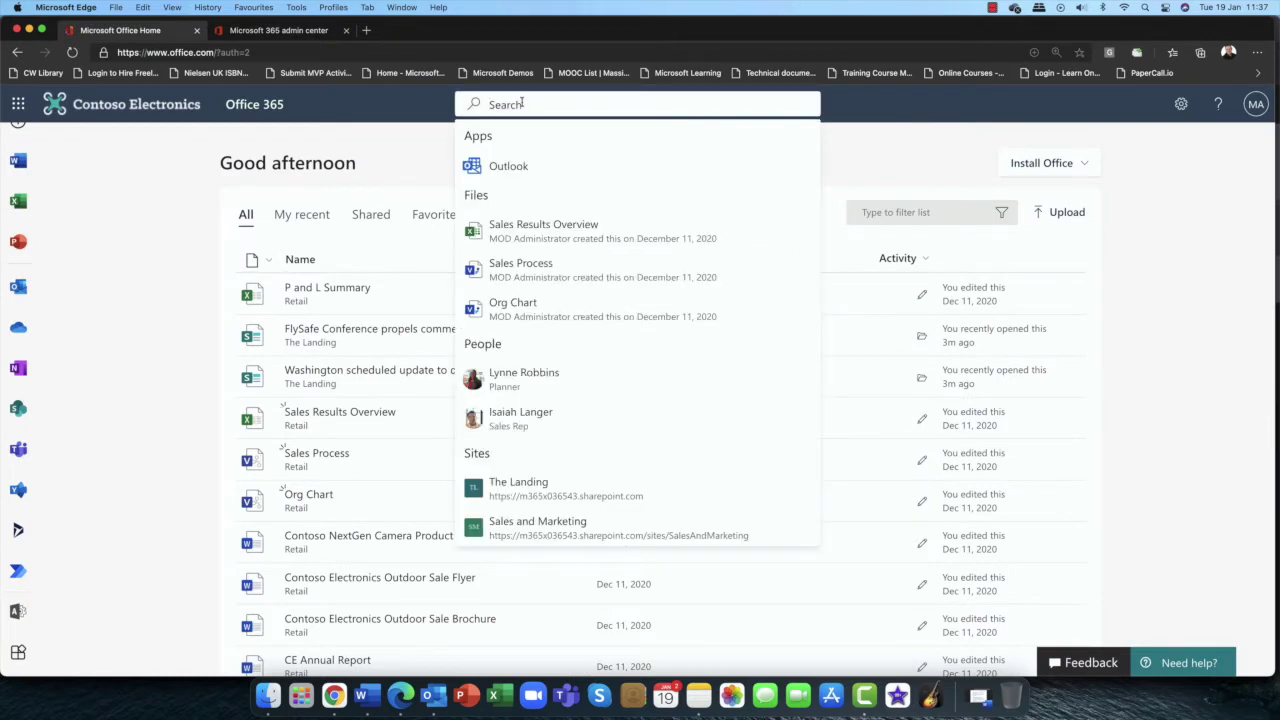
pyautogui.write('sales')
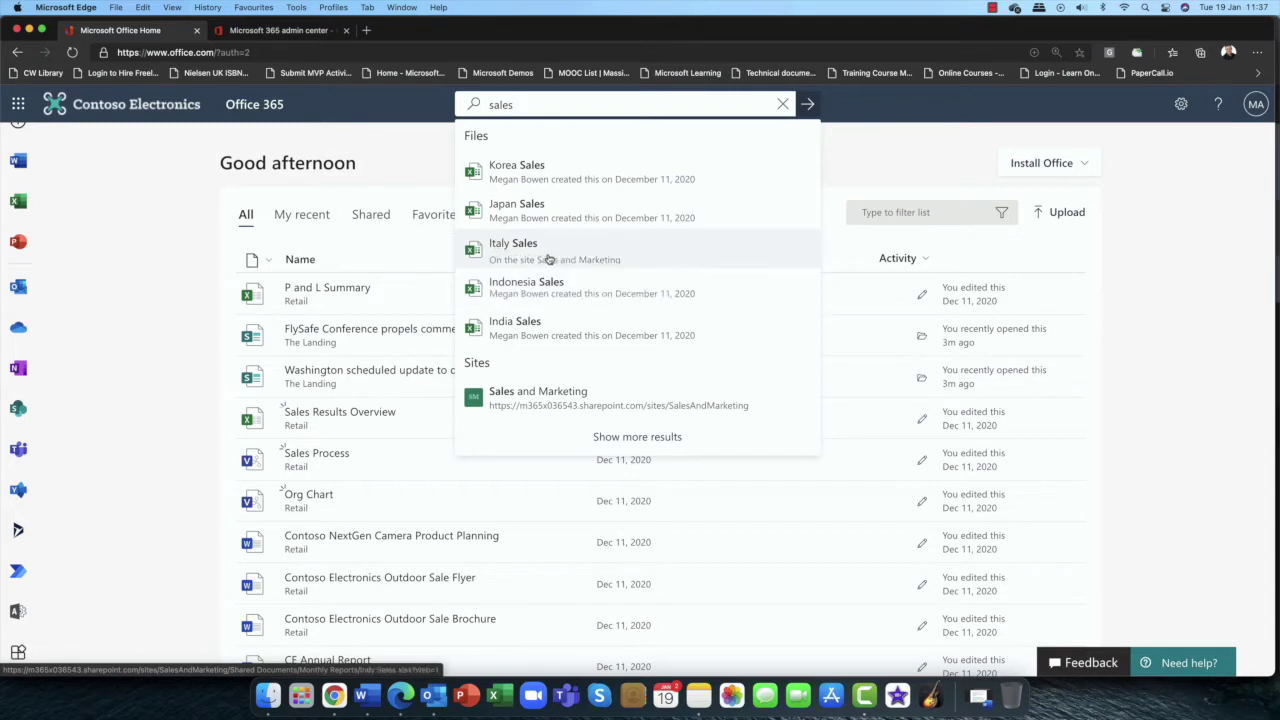
pyautogui.press('Return')
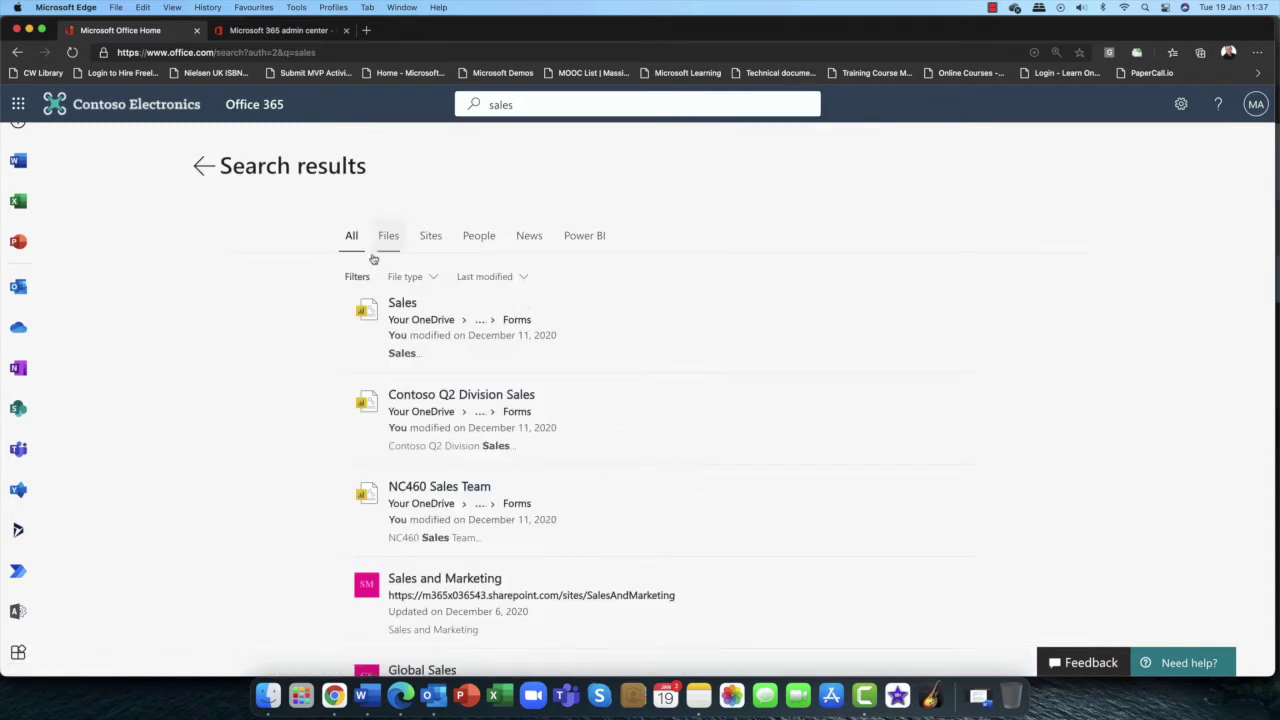
pyautogui.scroll(-3, 449, 342)
pyautogui.scroll(3, 449, 342)
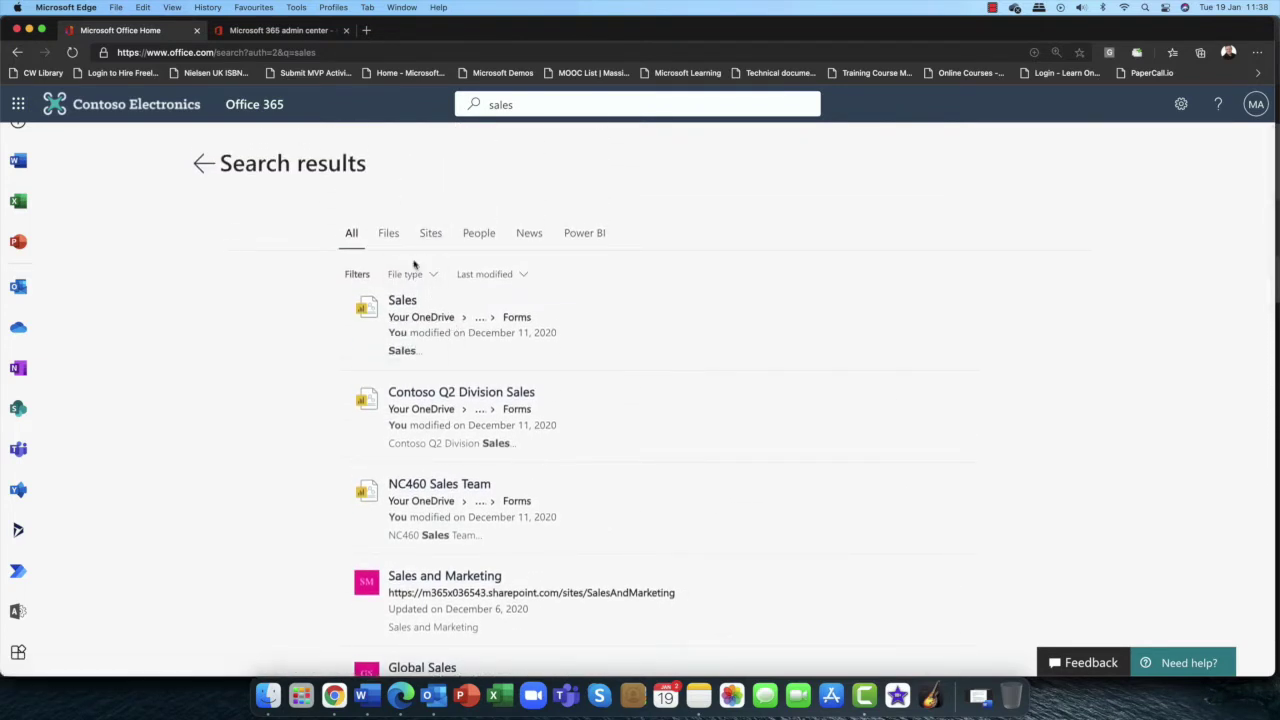
# Refine the search to 'sales reports' and filter the results to files only.
pyautogui.click(544, 106)
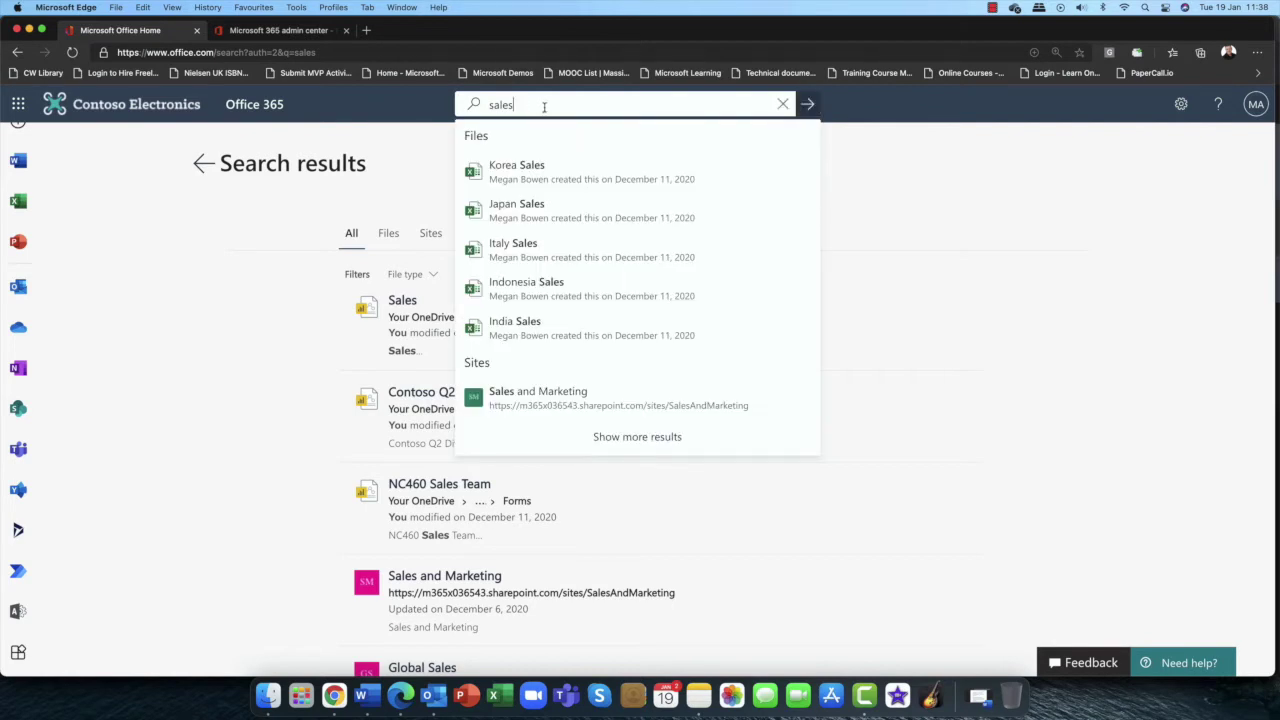
pyautogui.write('repoer')
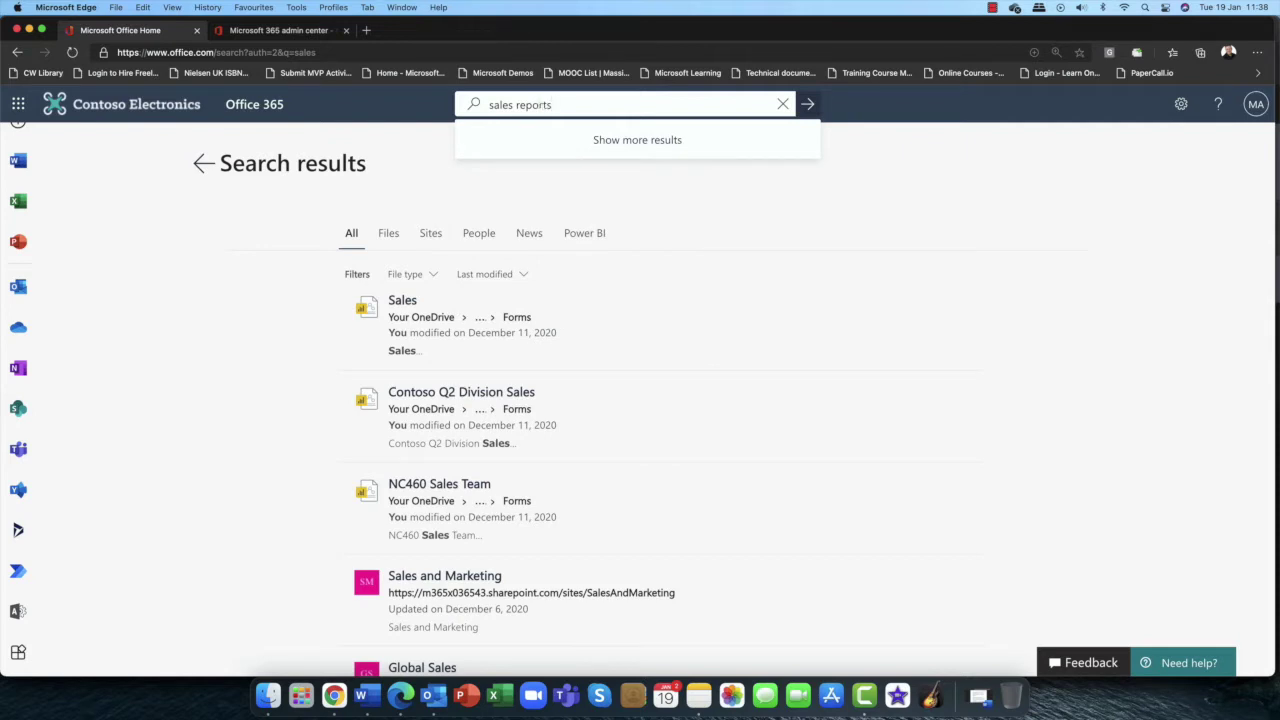
pyautogui.press('Return')
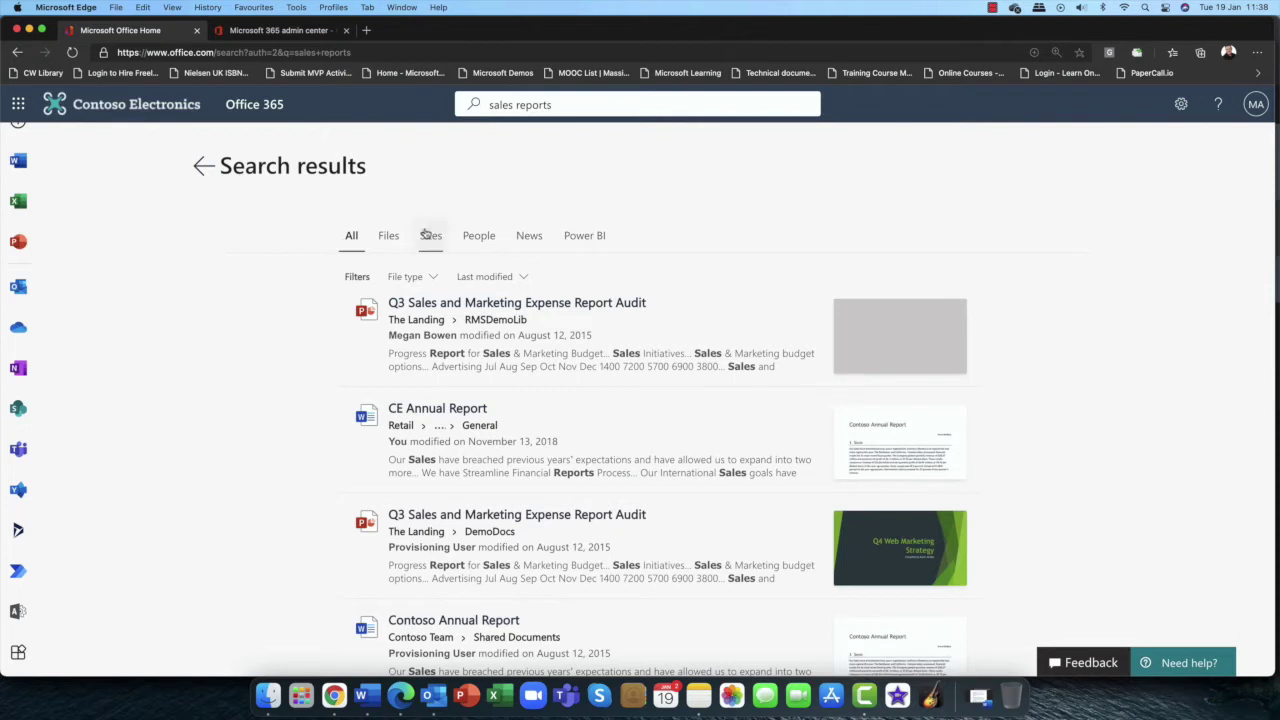
pyautogui.click(381, 237)
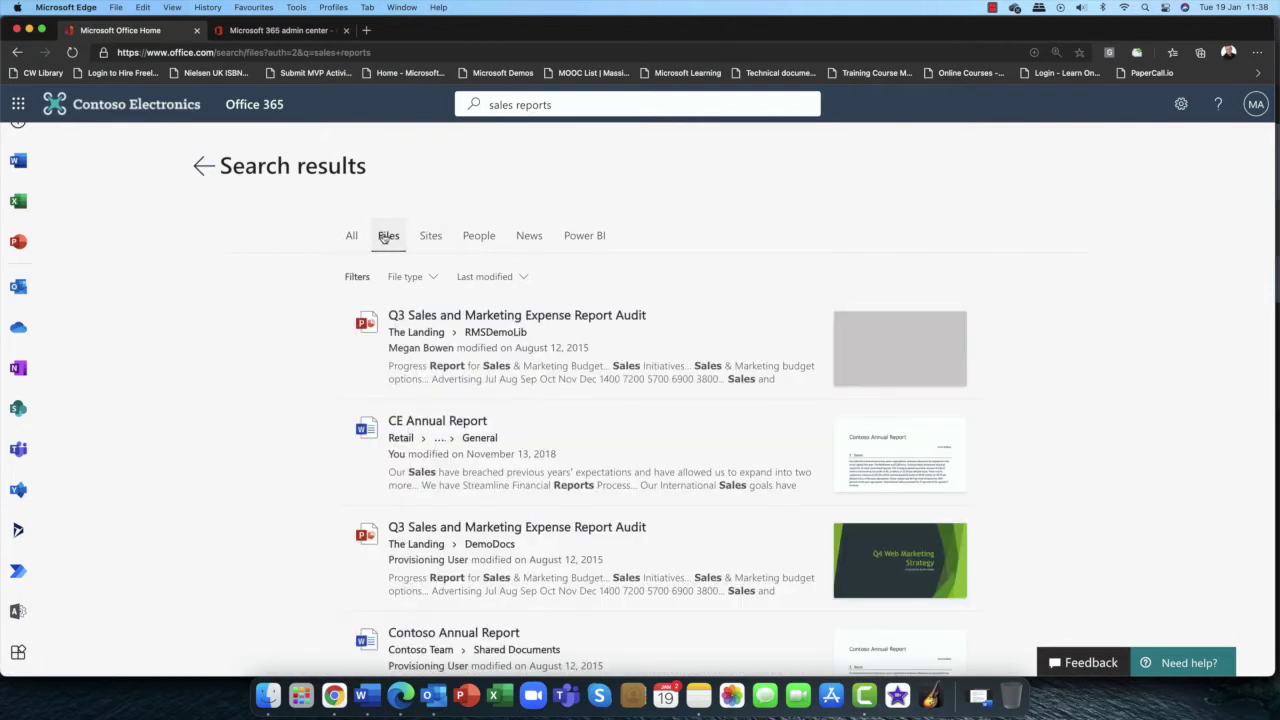
# Open CE Annual Report in Word for the web, look through it, then close it.
pyautogui.click(423, 422)
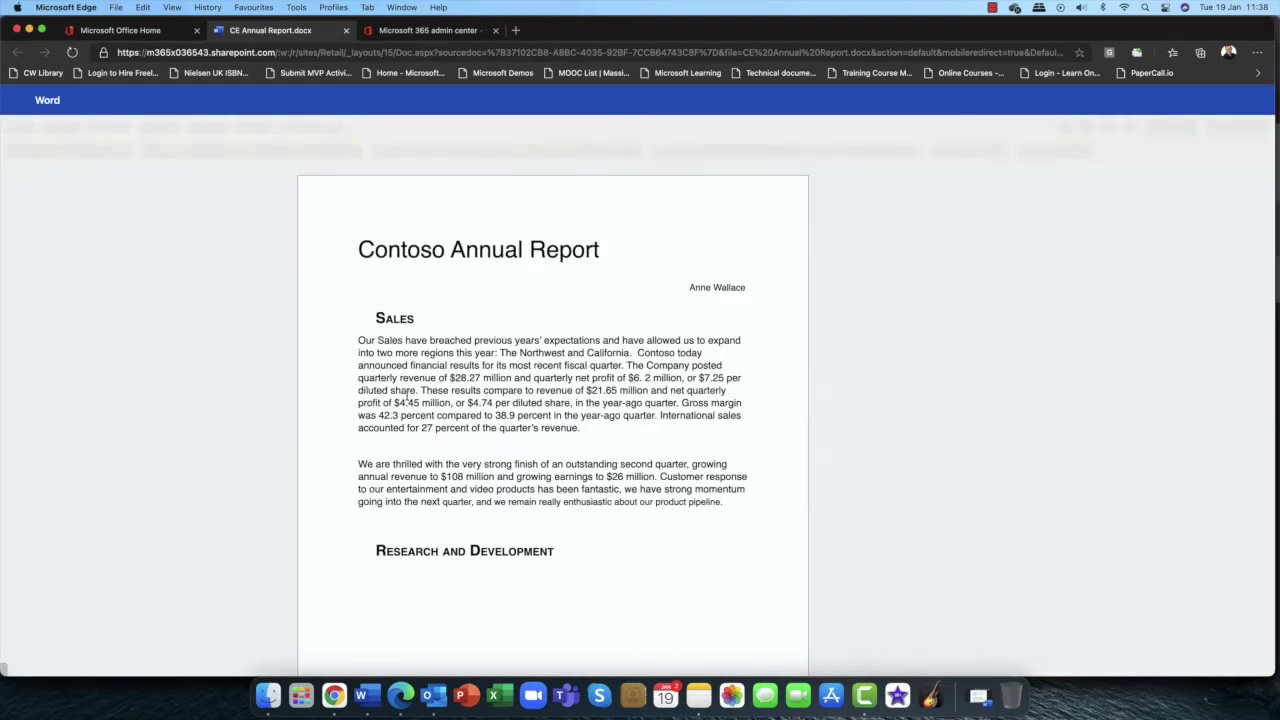
pyautogui.scroll(-5, 420, 380)
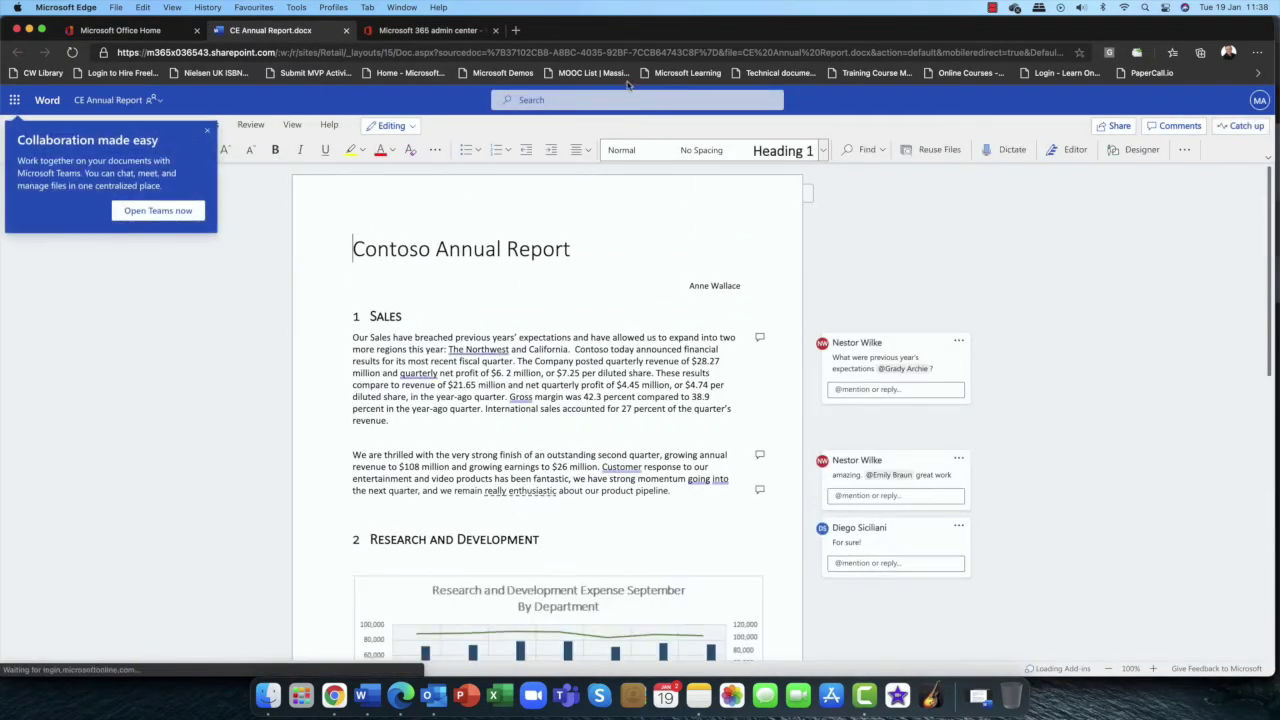
pyautogui.click(555, 98)
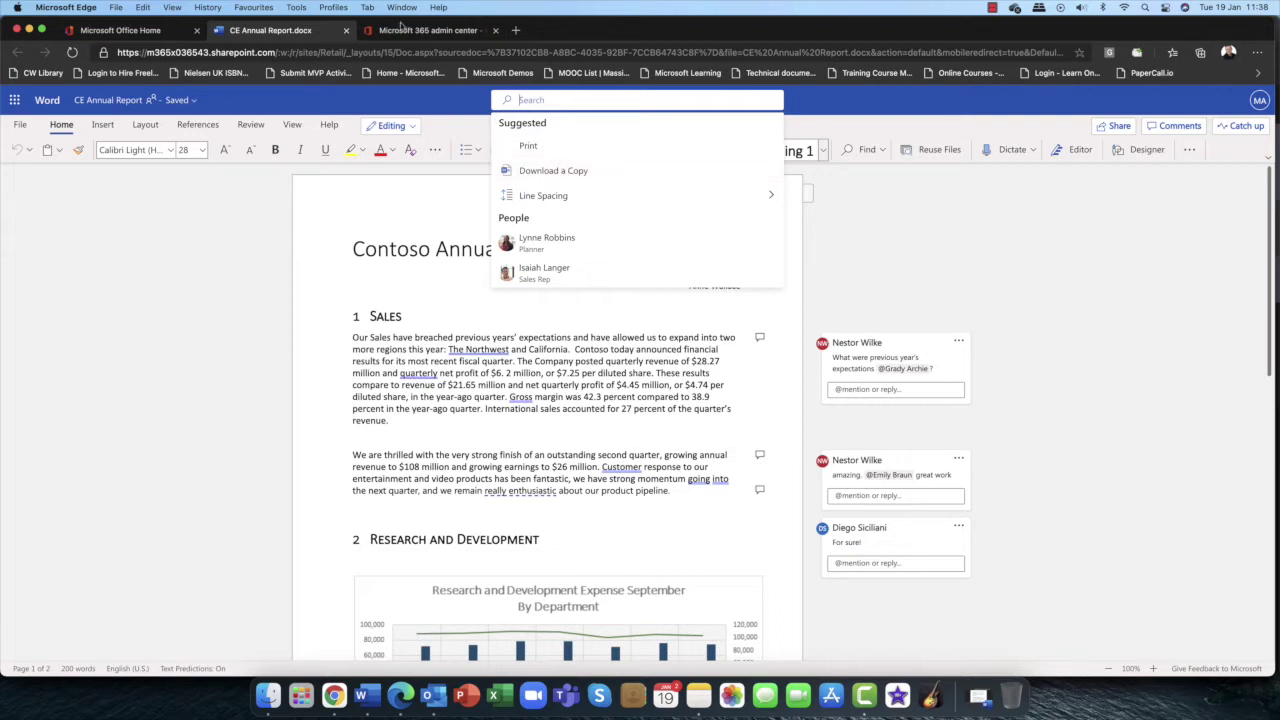
pyautogui.click(346, 31)
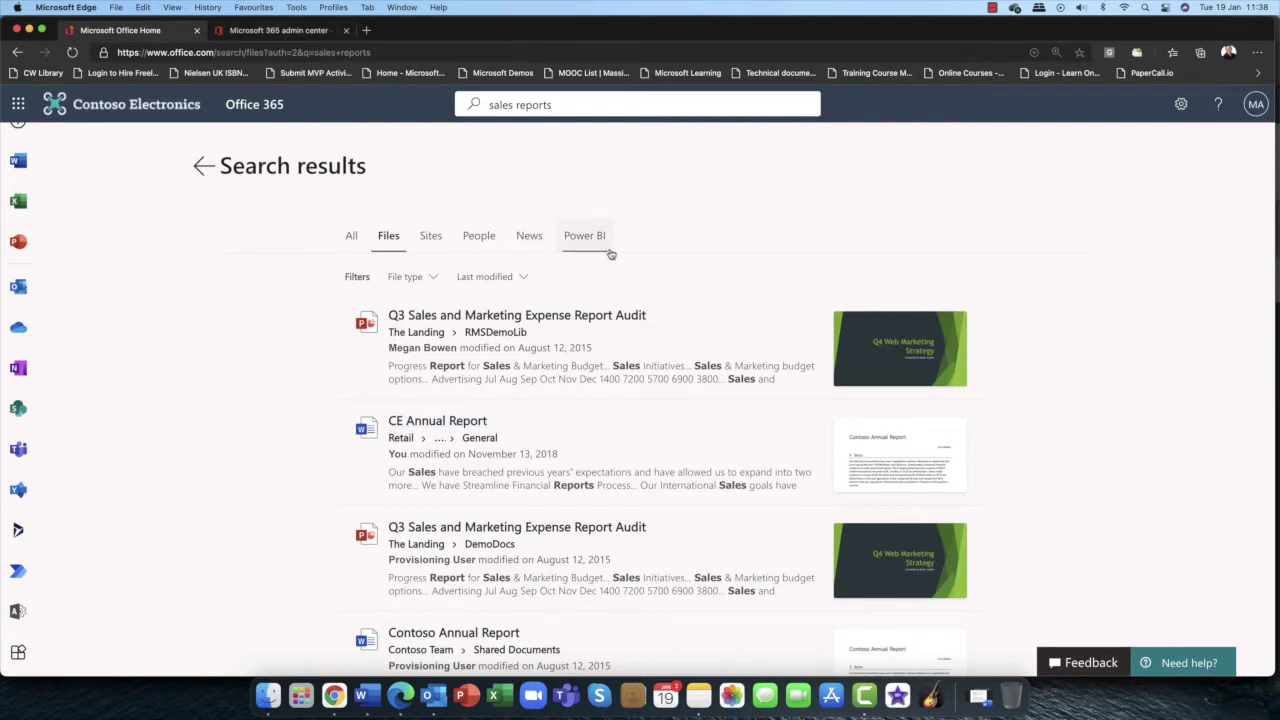
# View People results for 'sales reports', then shorten the query to 'sales' and rerun it.
pyautogui.scroll(-3, 603, 251)
pyautogui.scroll(3, 603, 251)
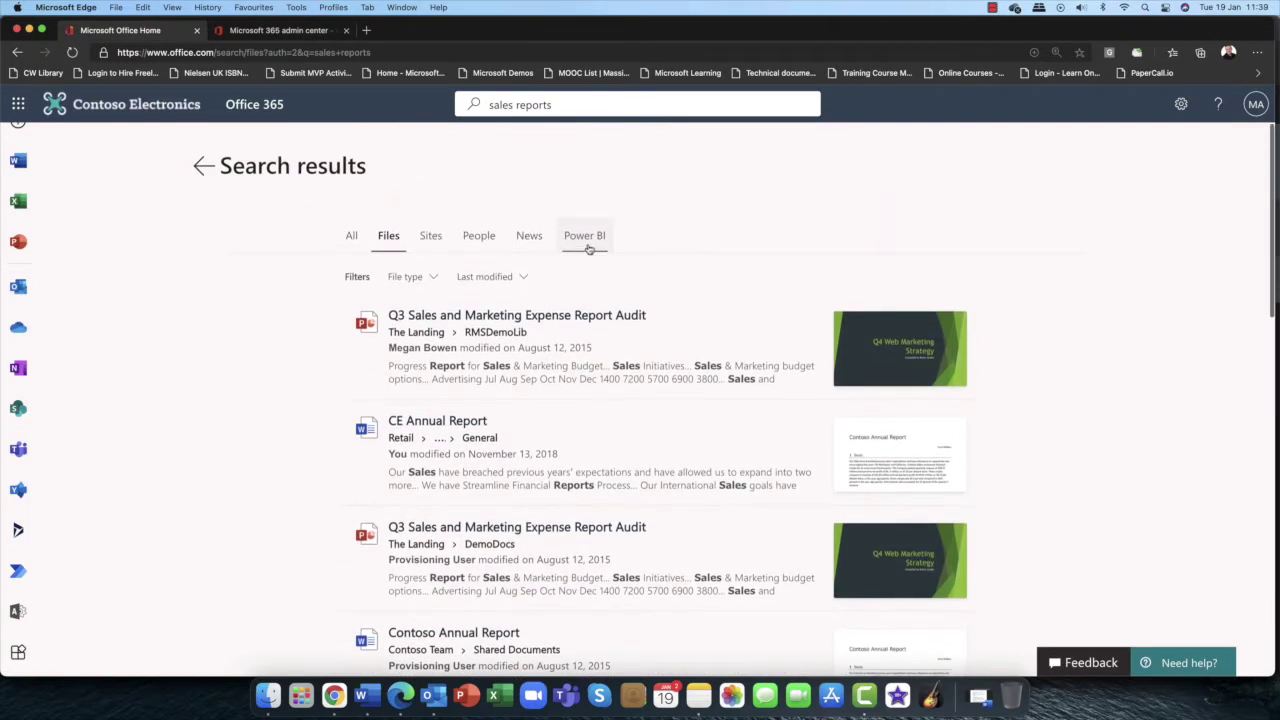
pyautogui.click(476, 237)
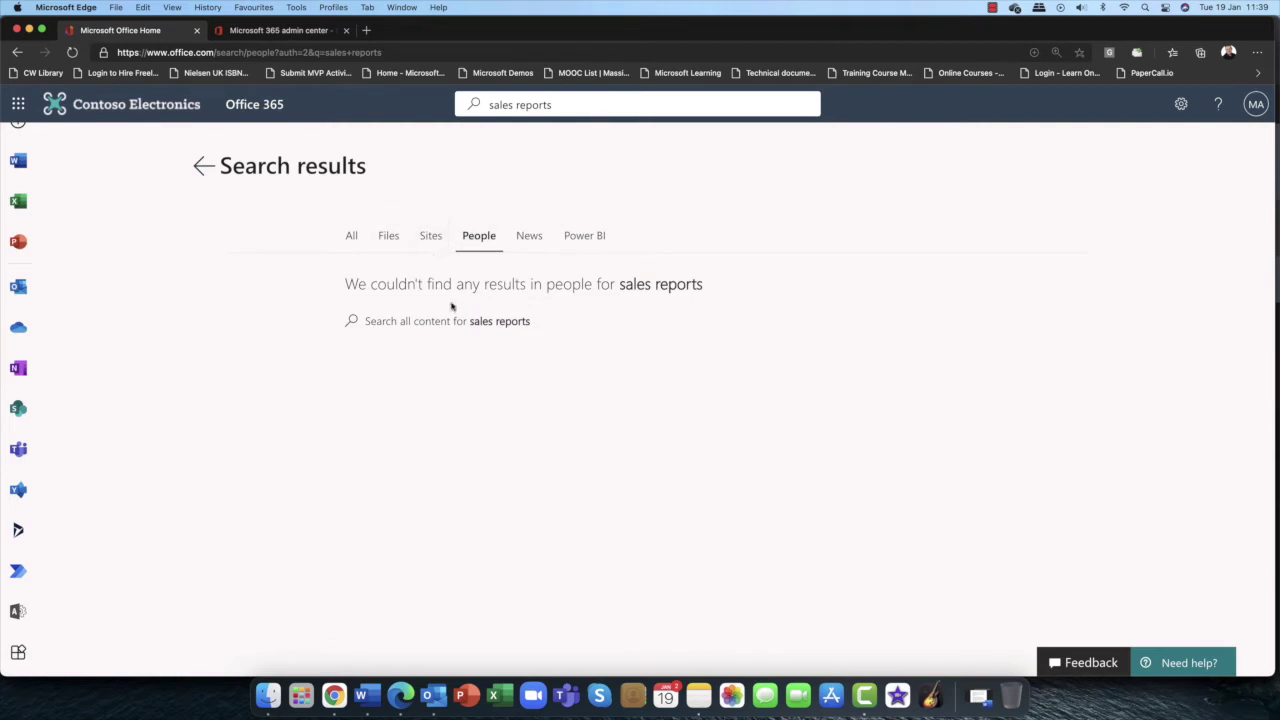
pyautogui.click(356, 236)
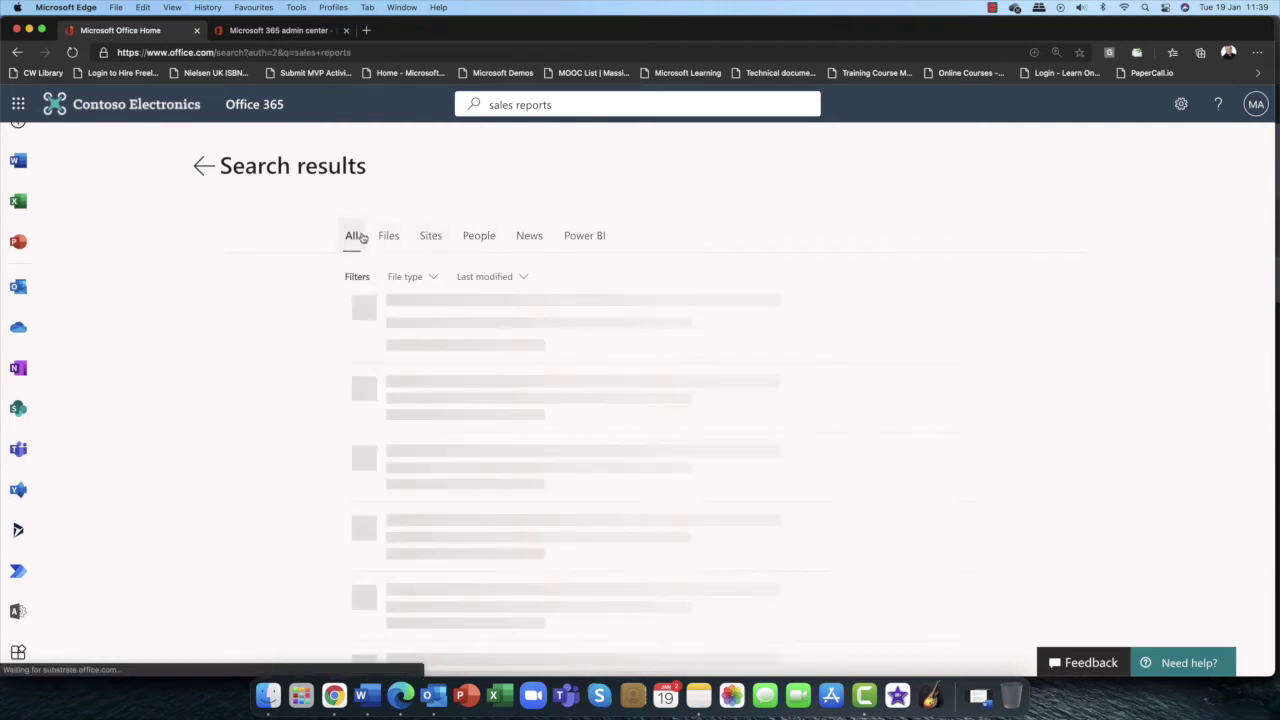
pyautogui.doubleClick(528, 108)
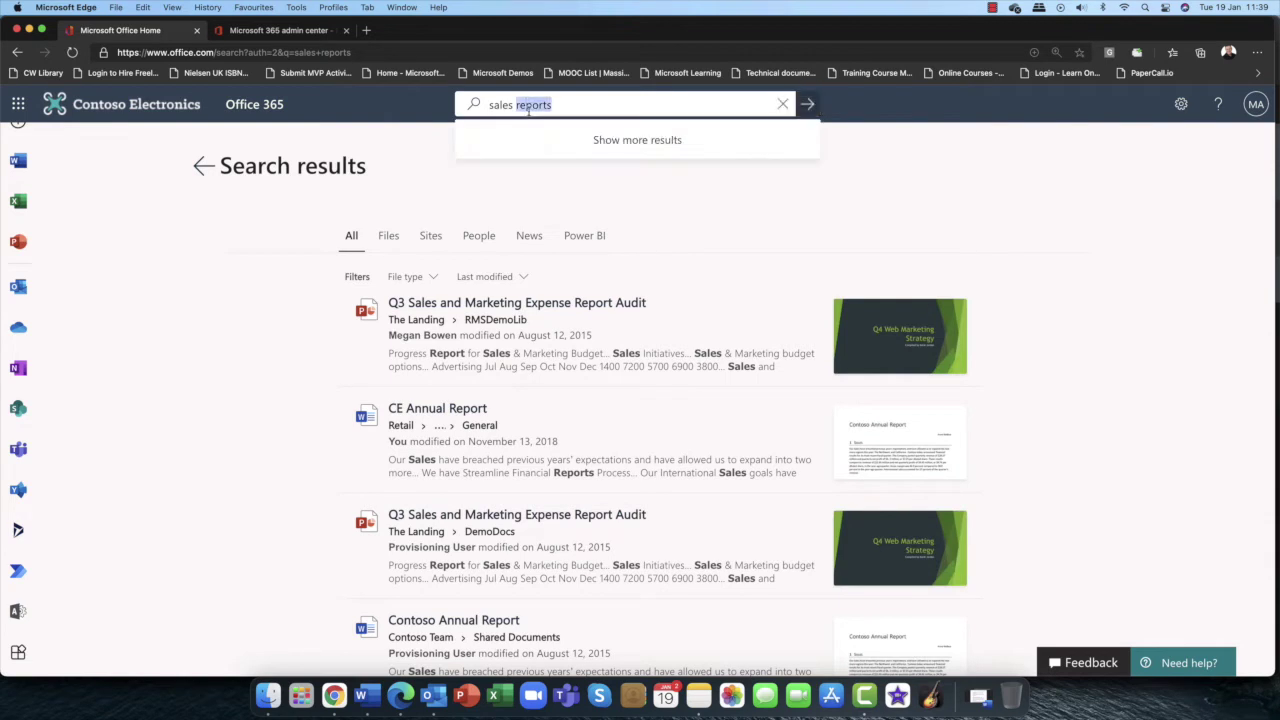
pyautogui.press('BackSpace')
pyautogui.press('Return')
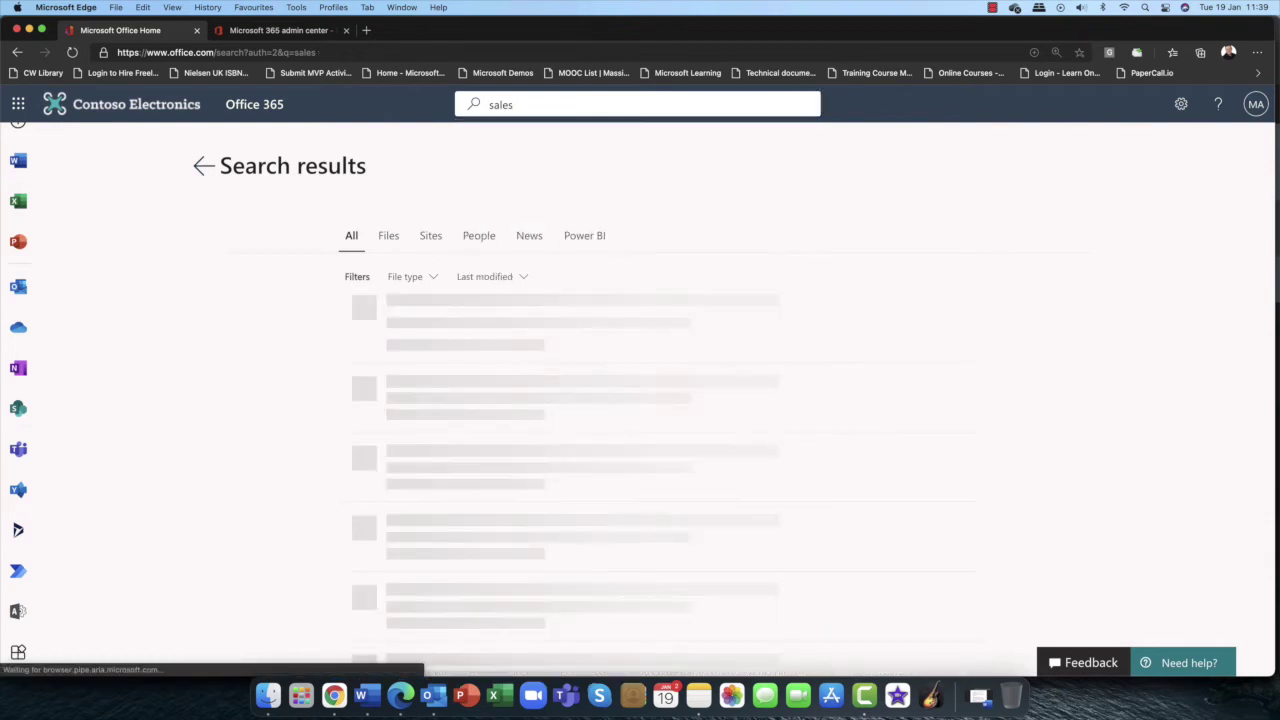
# Browse the People, News and Power BI results for 'sales'.
pyautogui.click(480, 240)
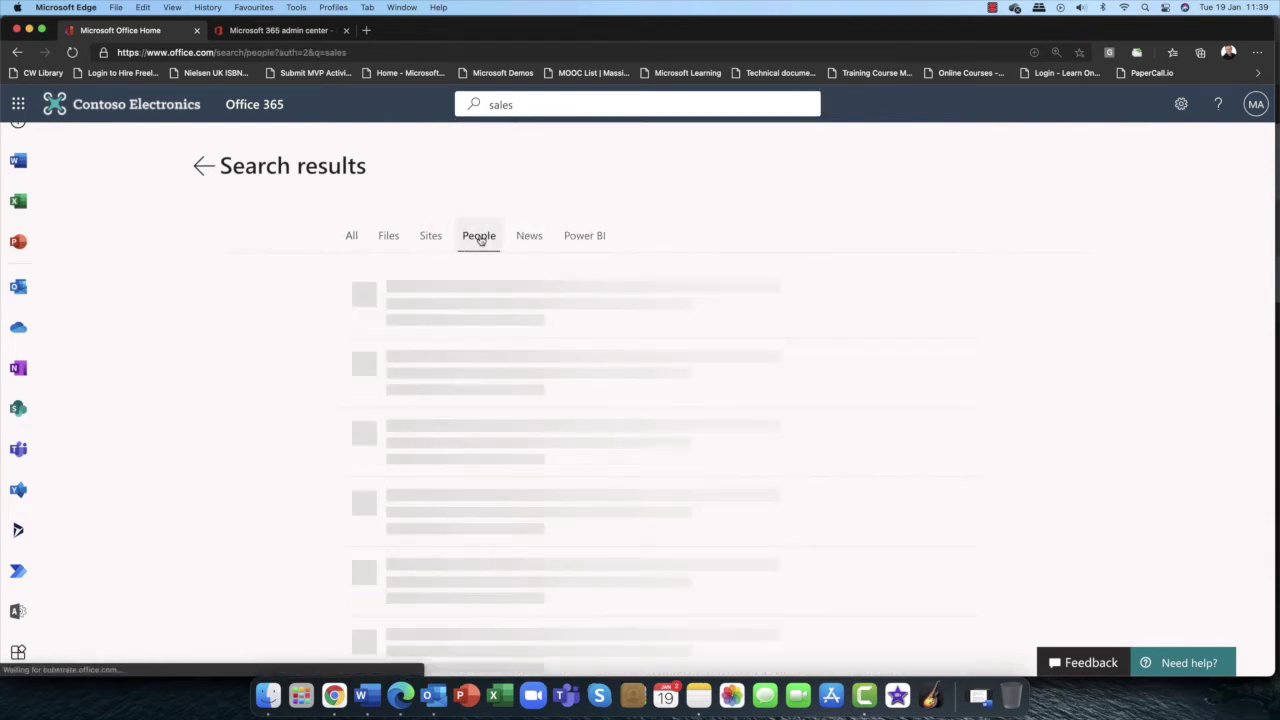
pyautogui.scroll(-1, 504, 272)
pyautogui.scroll(-5, 506, 268)
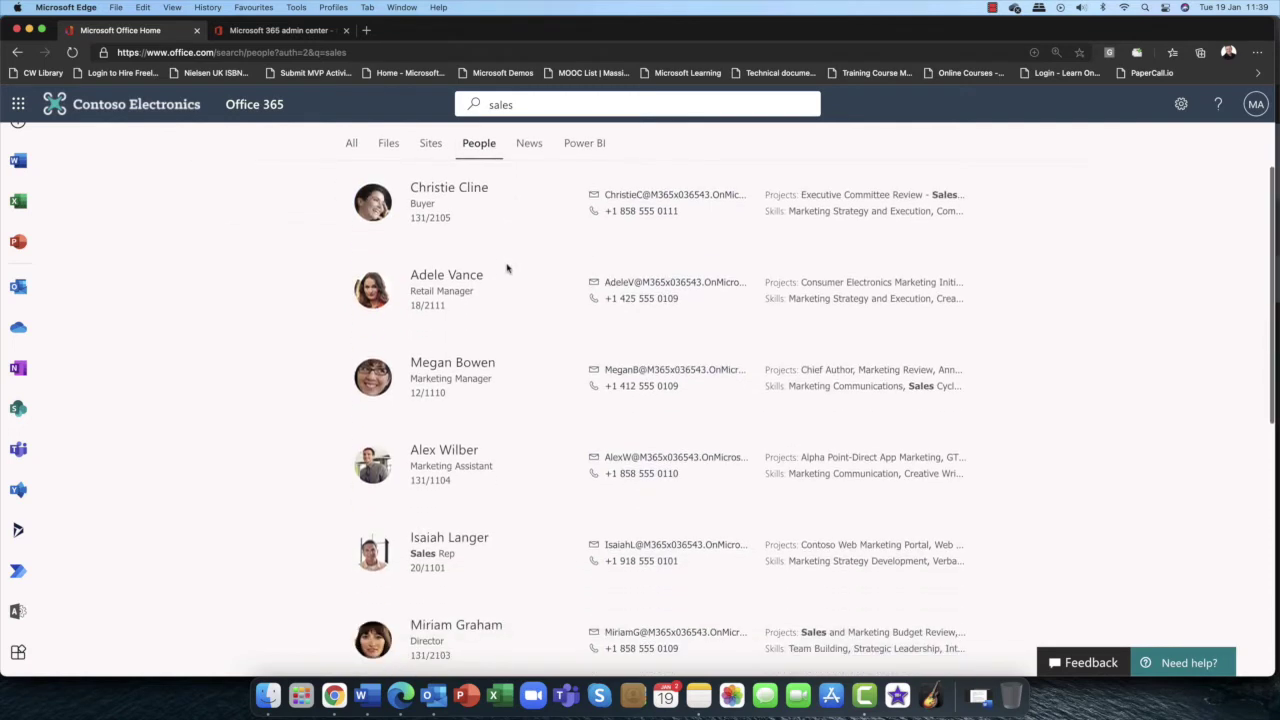
pyautogui.scroll(2, 481, 257)
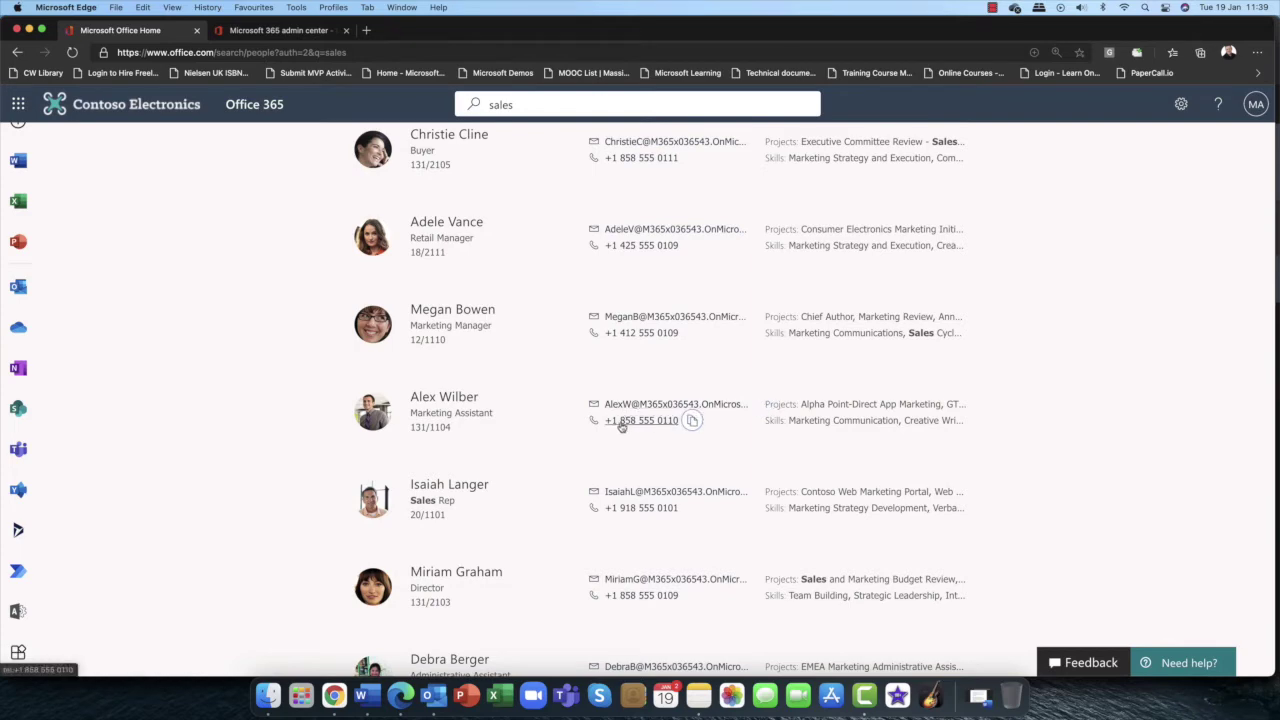
pyautogui.scroll(-5, 622, 426)
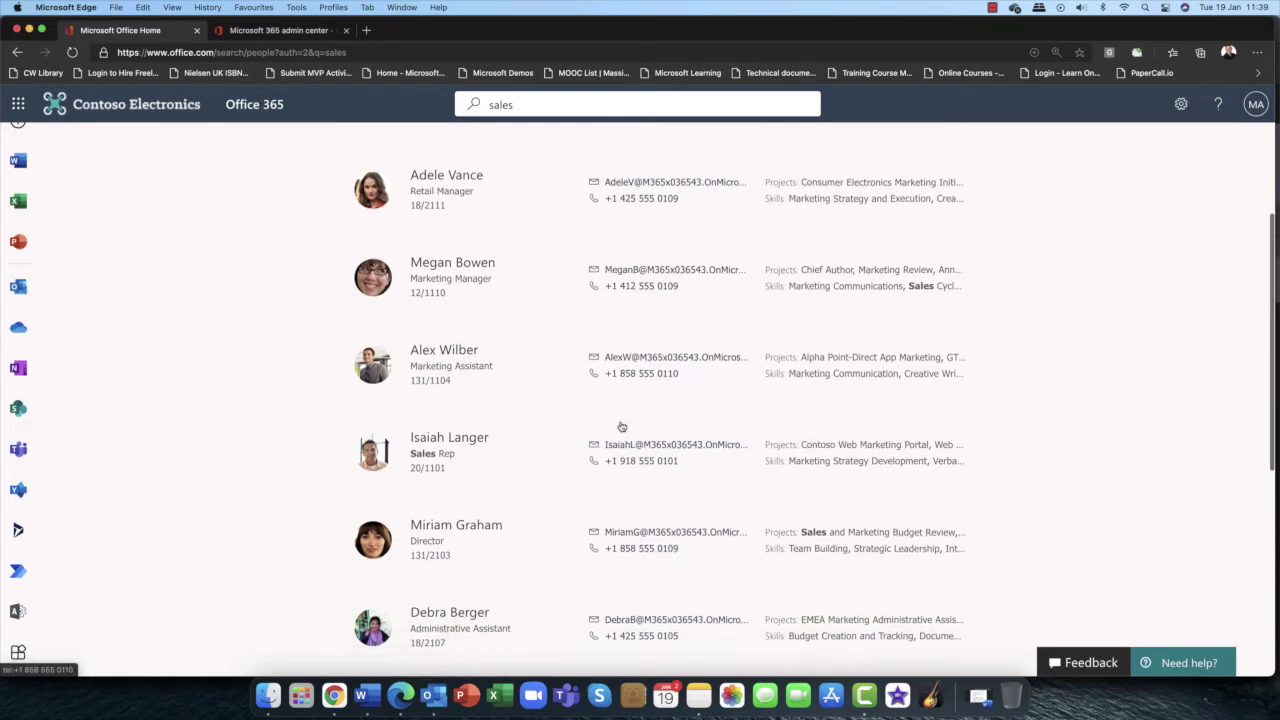
pyautogui.scroll(5, 623, 420)
pyautogui.scroll(3, 627, 414)
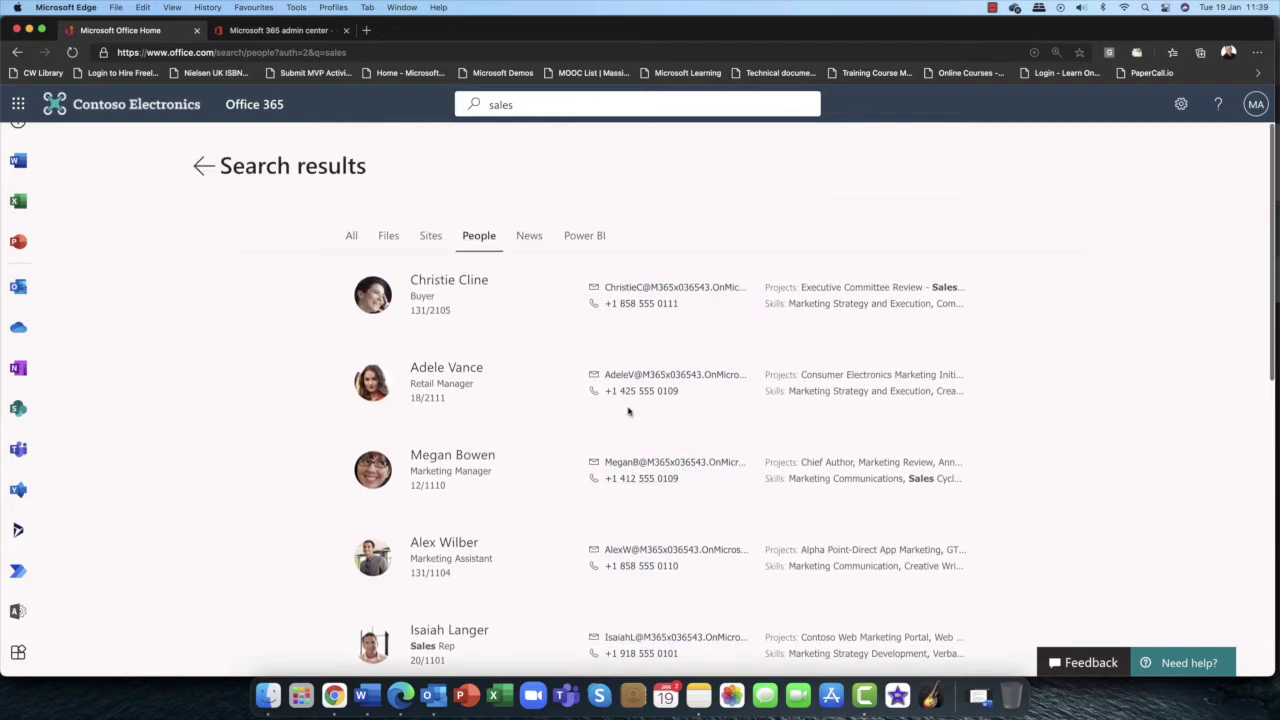
pyautogui.click(535, 235)
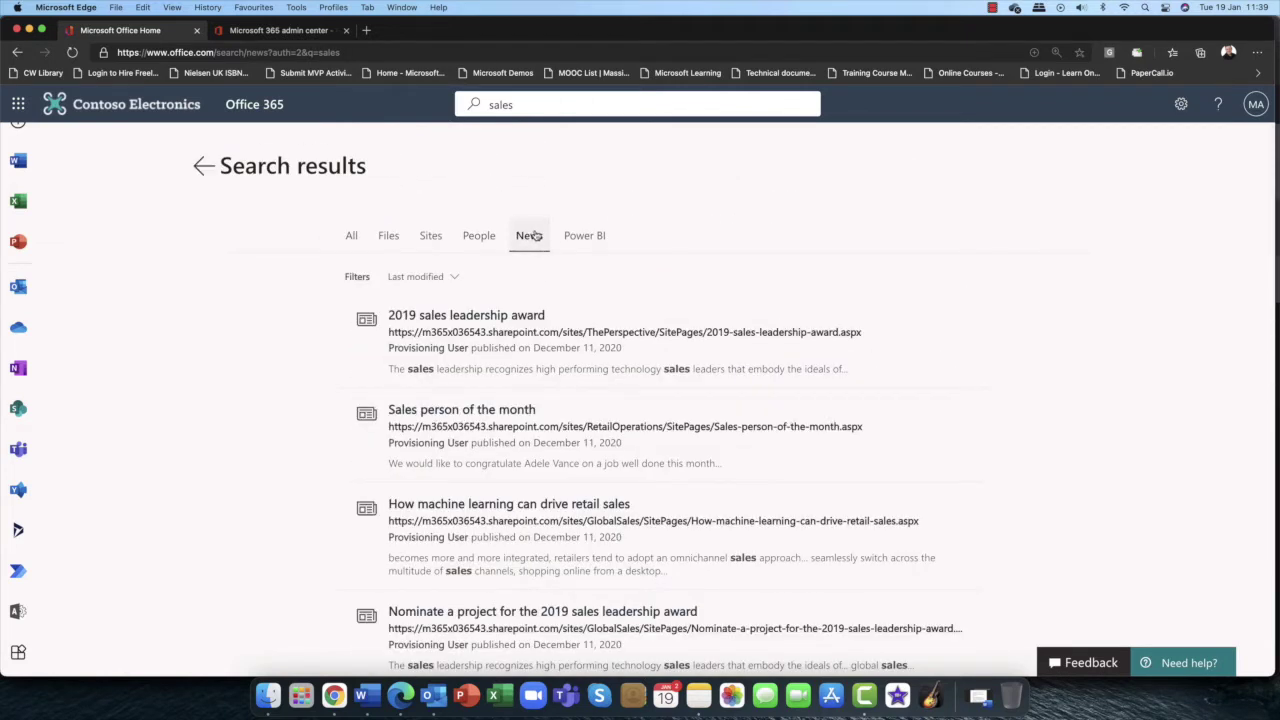
pyautogui.click(594, 245)
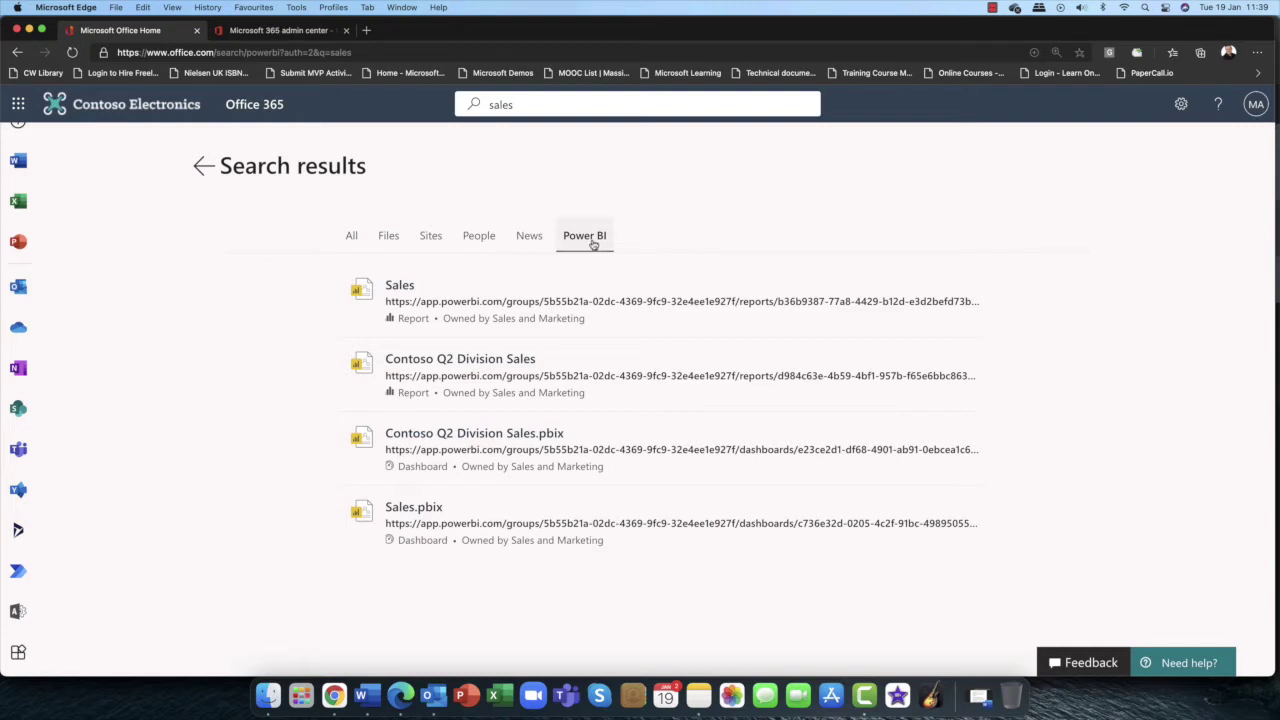
# View the Sales Power BI report, clear 'sales' from the search box, and return to the admin center tab.
pyautogui.click(417, 288)
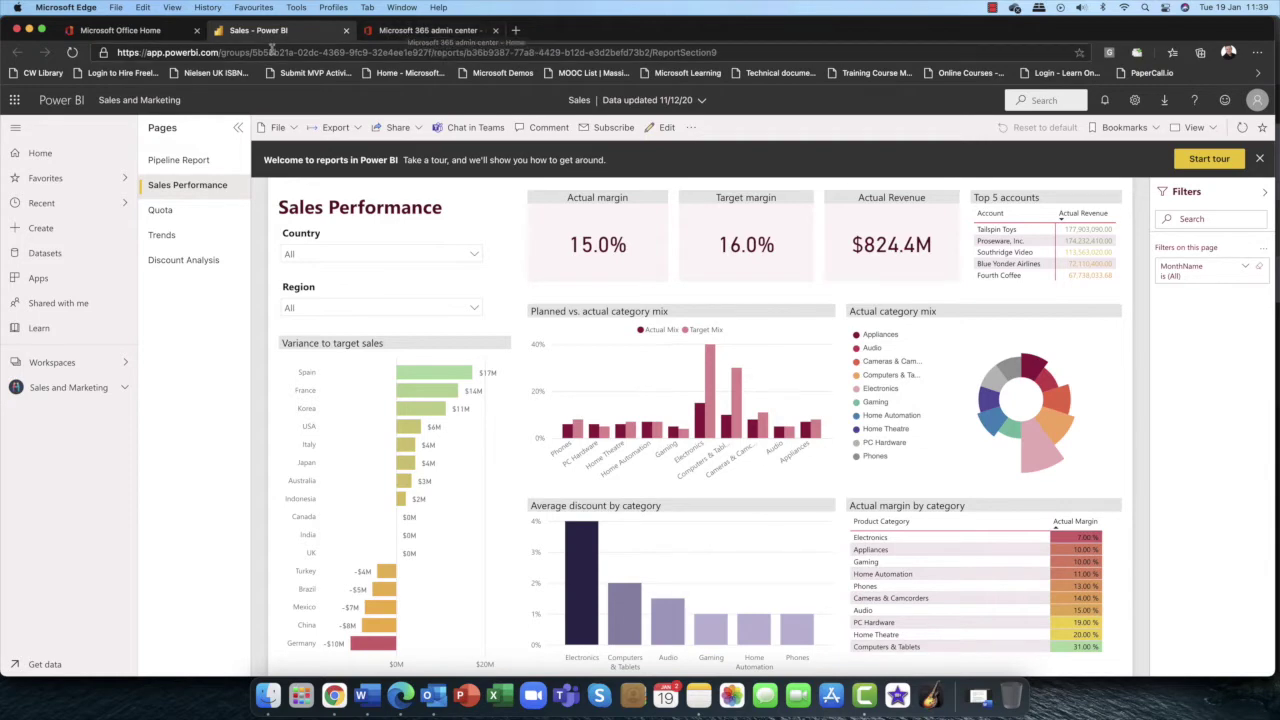
pyautogui.click(346, 31)
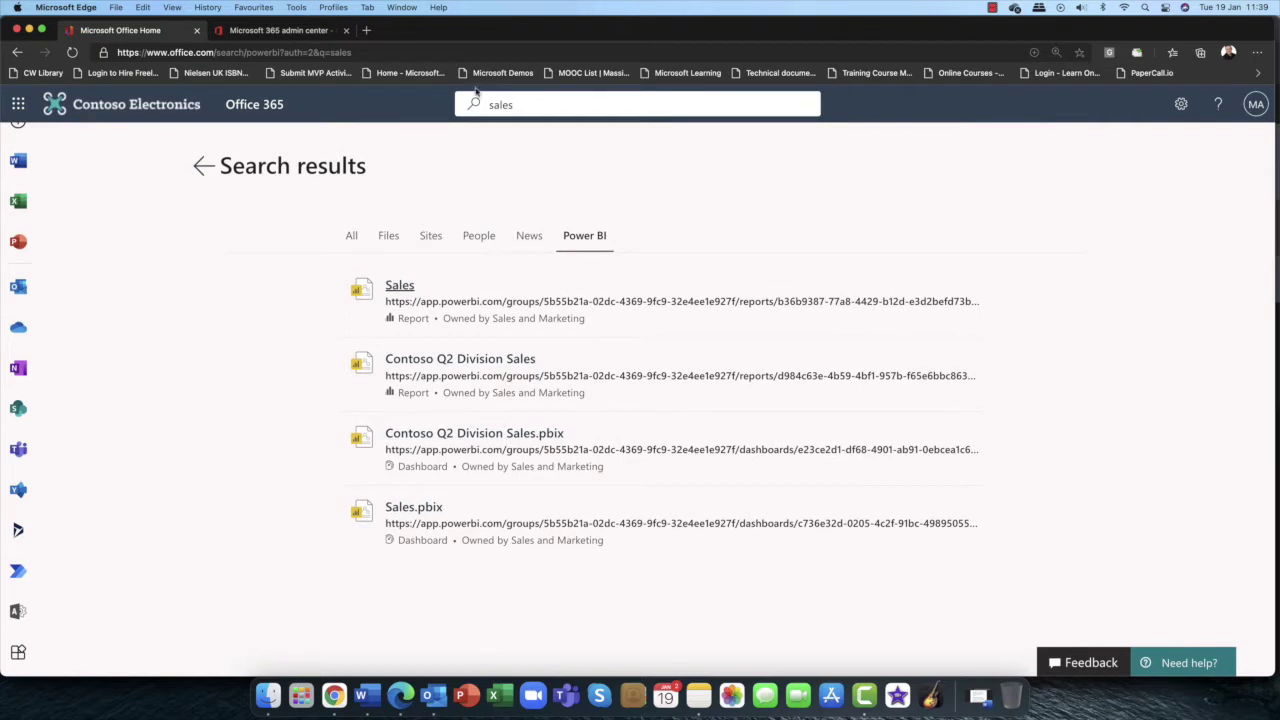
pyautogui.click(522, 104)
pyautogui.moveTo(522, 104); pyautogui.dragTo(449, 106)
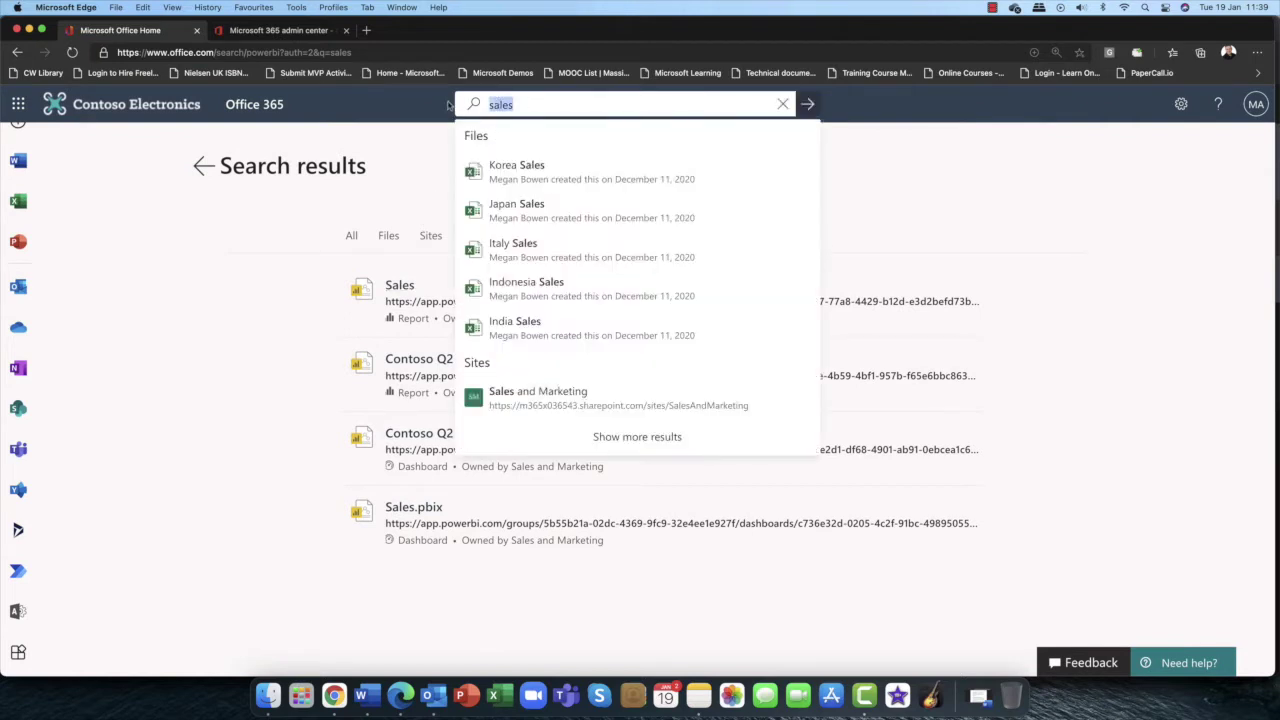
pyautogui.press('BackSpace')
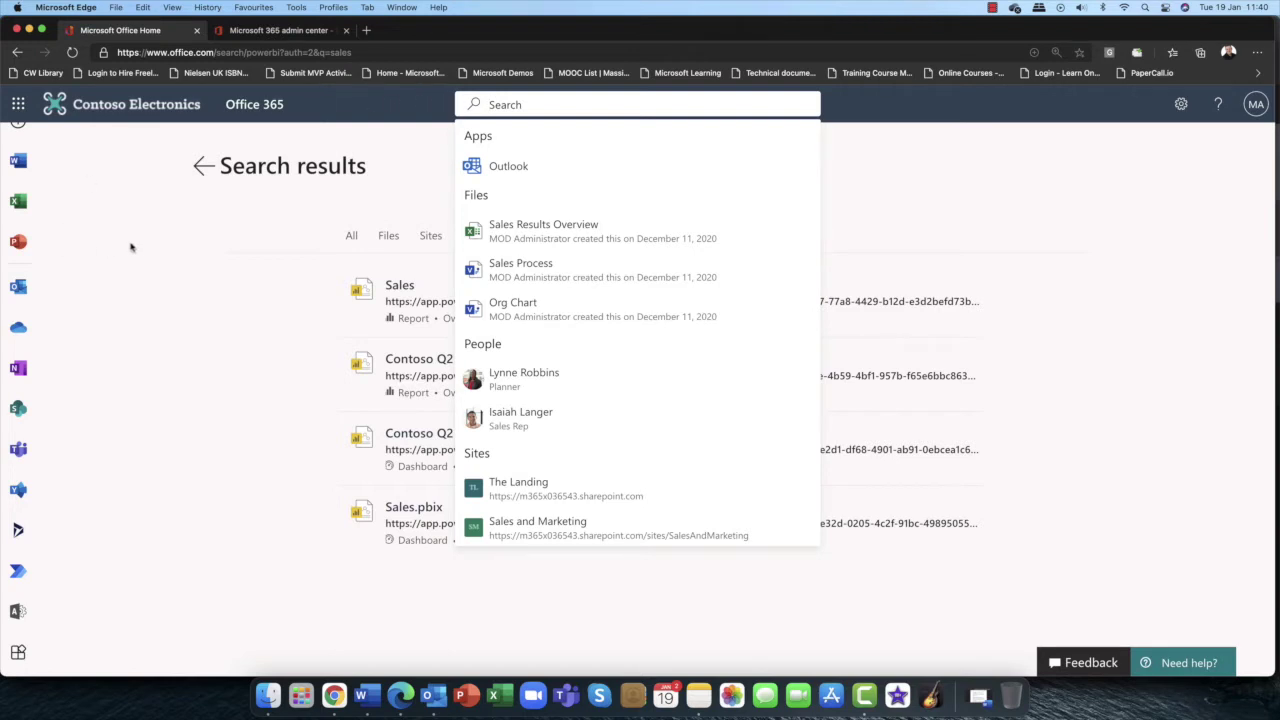
pyautogui.click(170, 238)
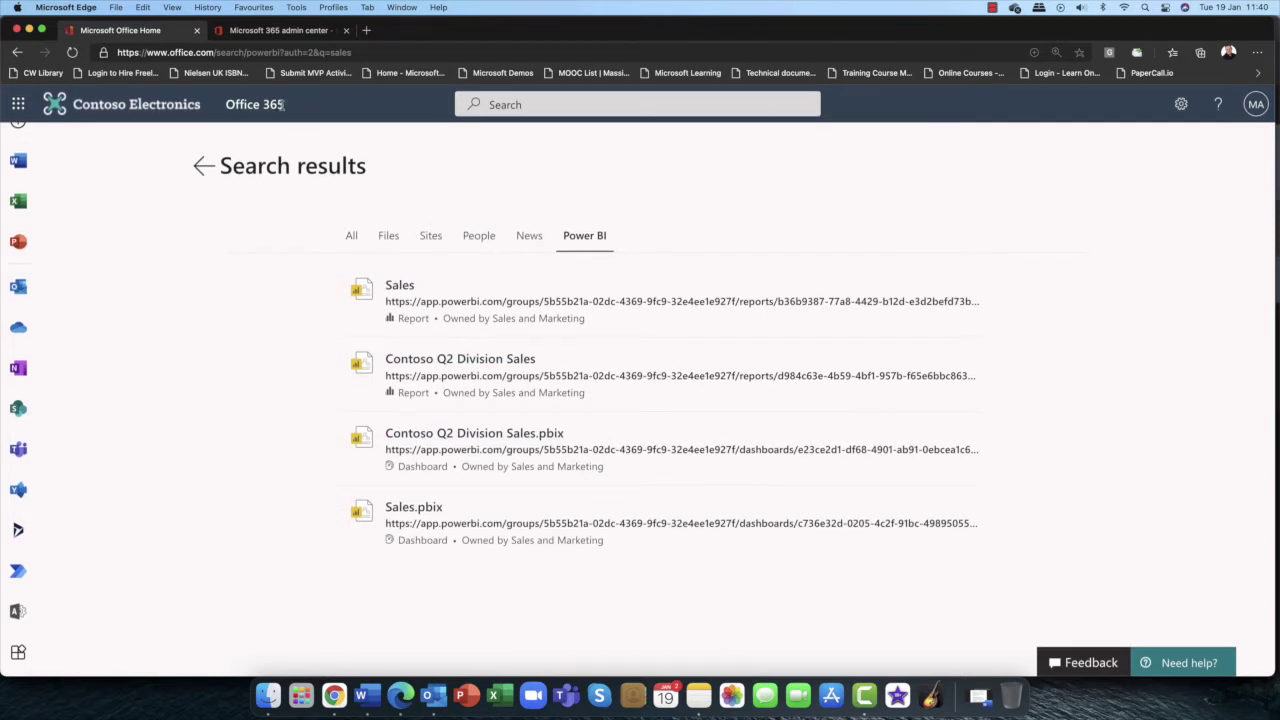
pyautogui.click(283, 30)
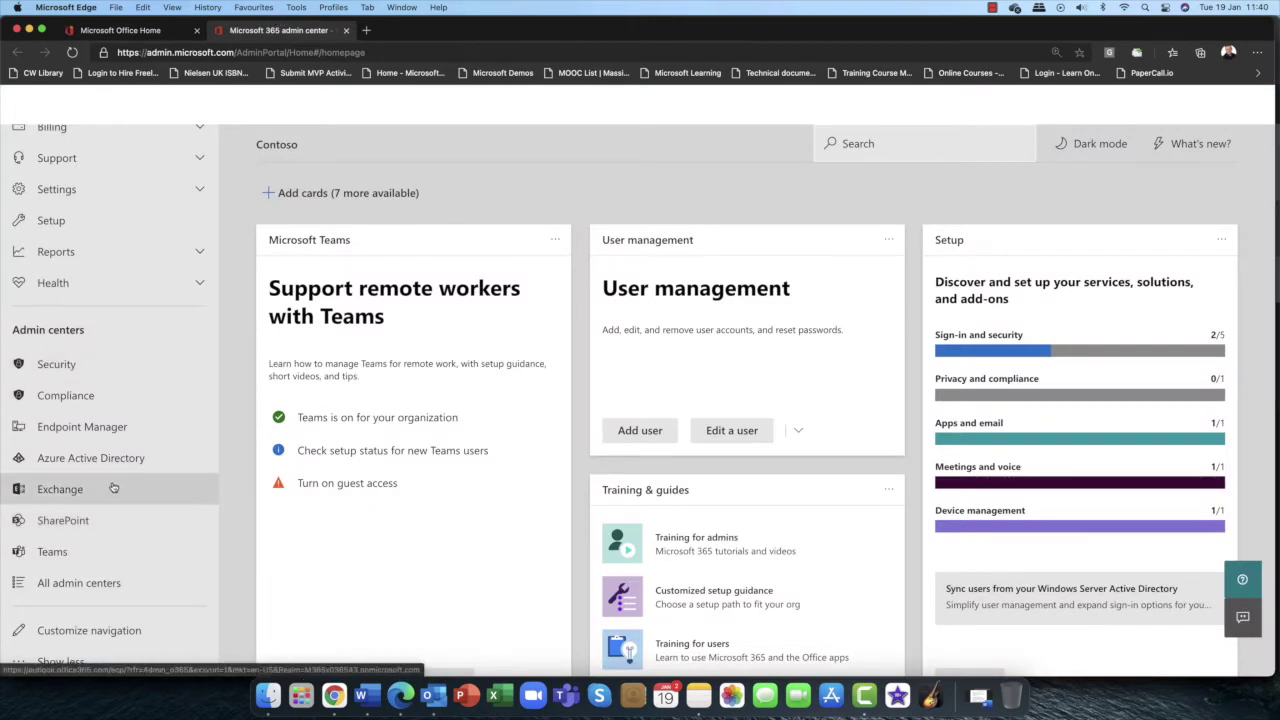
# Expand Settings in the admin center navigation and open Search & intelligence.
pyautogui.scroll(4, 98, 437)
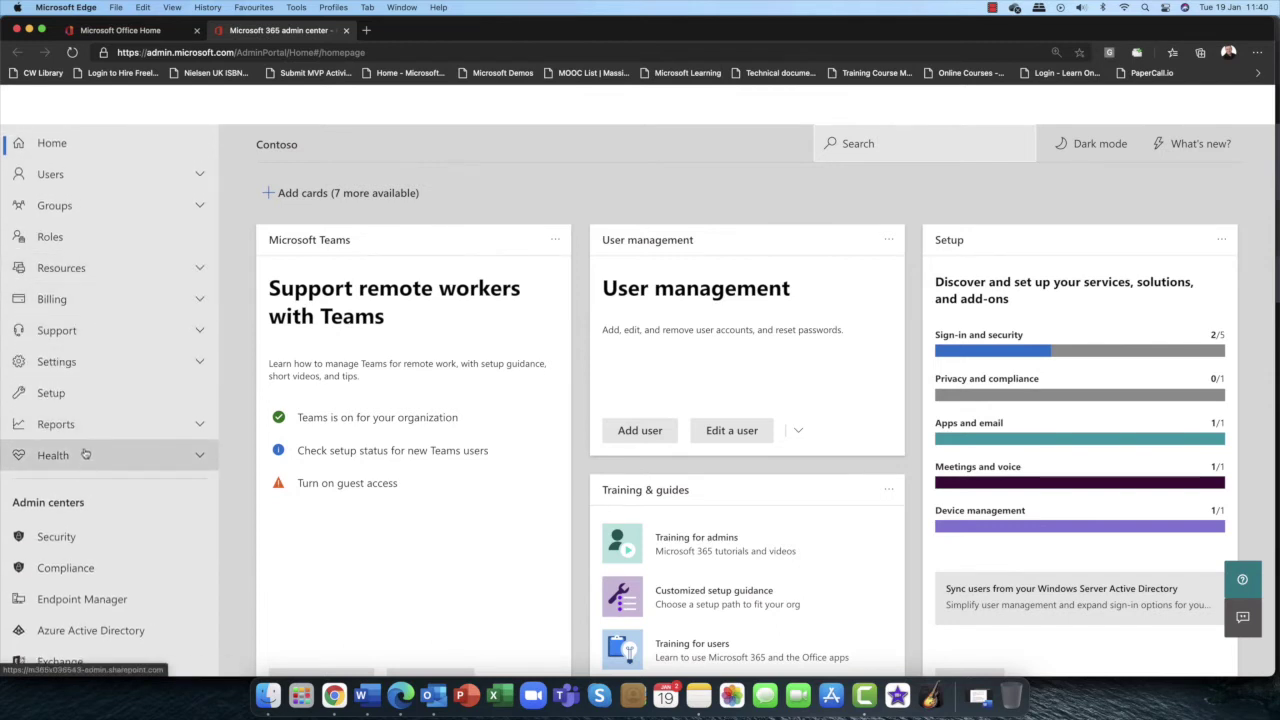
pyautogui.scroll(1, 86, 455)
pyautogui.click(91, 396)
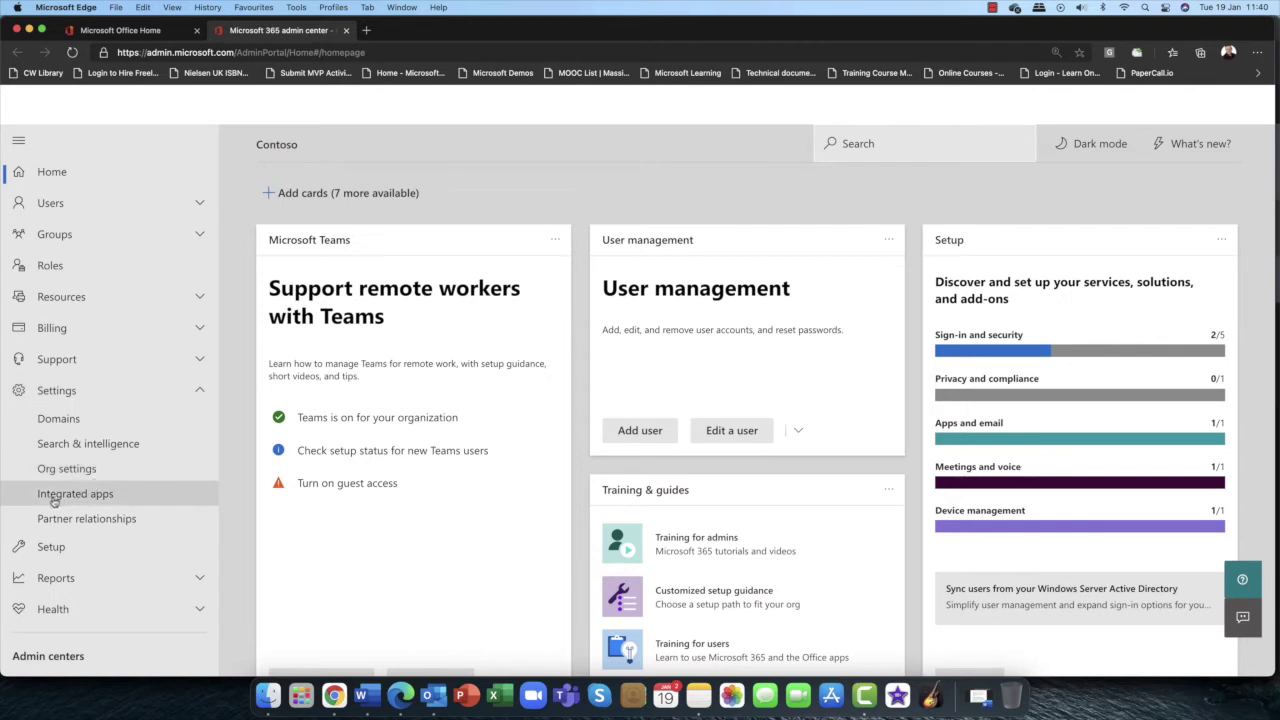
pyautogui.click(74, 448)
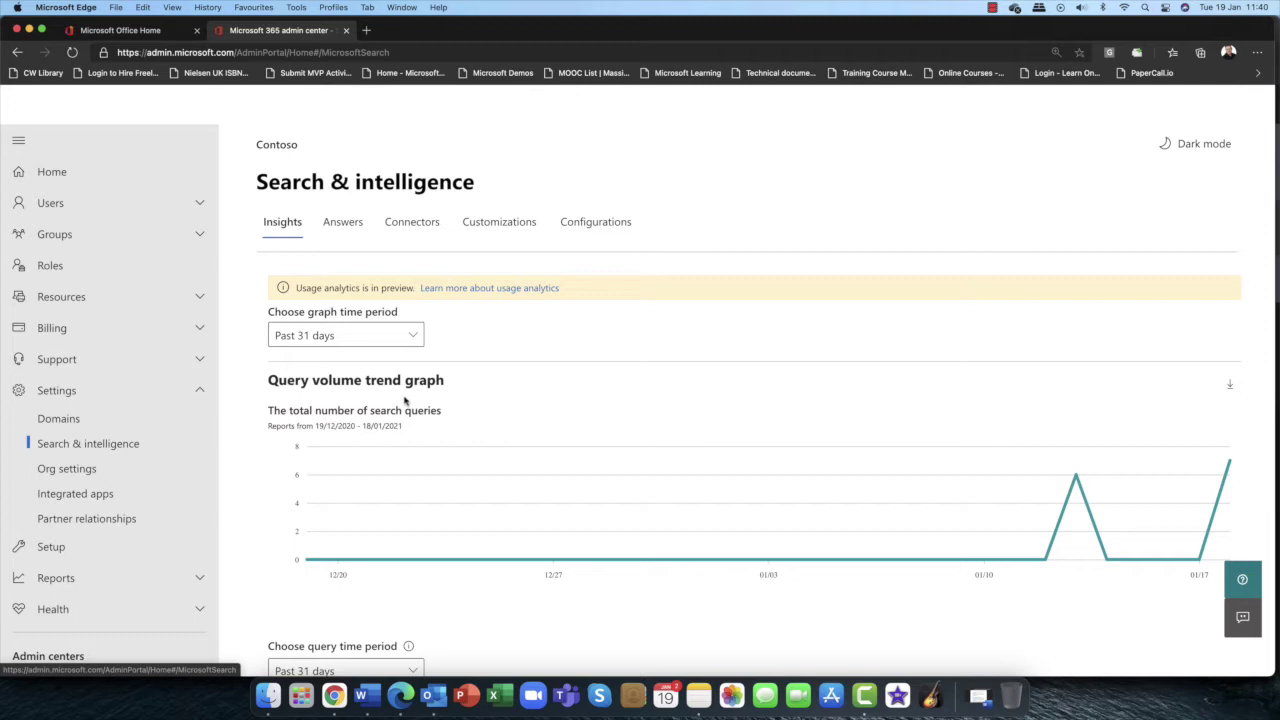
pyautogui.scroll(-3, 405, 400)
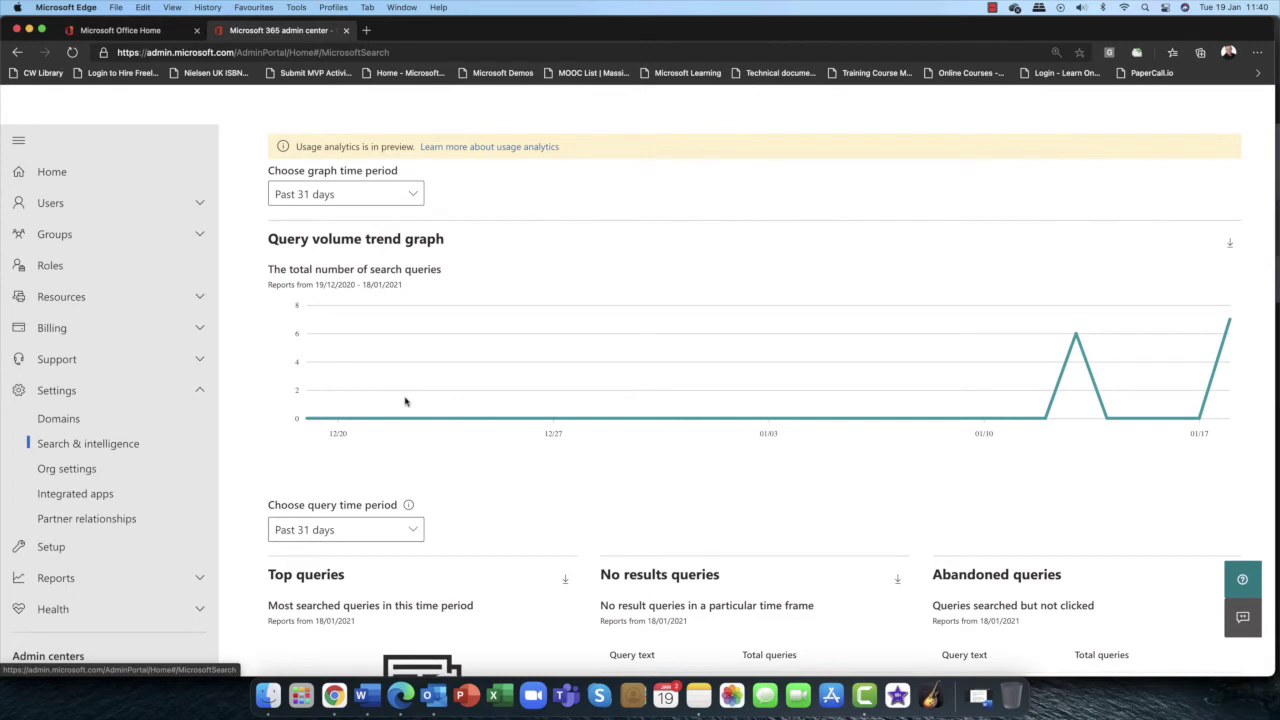
pyautogui.scroll(-3, 405, 403)
pyautogui.scroll(3, 405, 403)
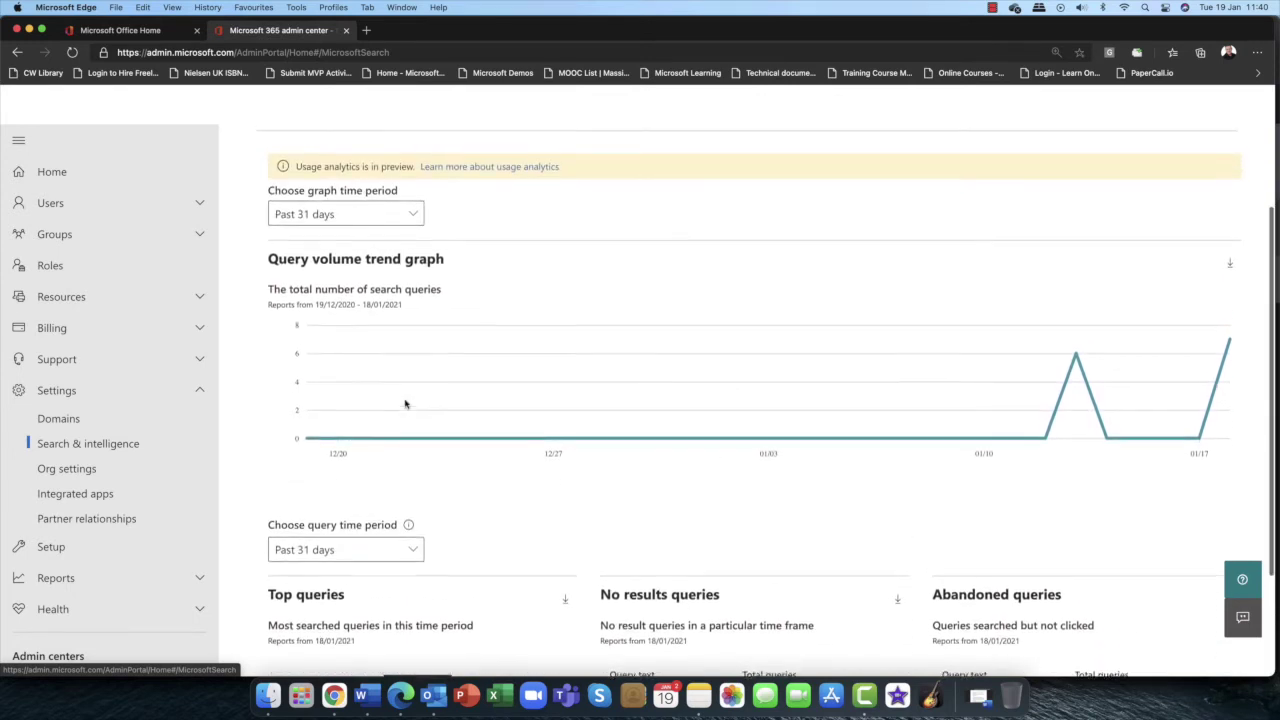
pyautogui.scroll(3, 405, 403)
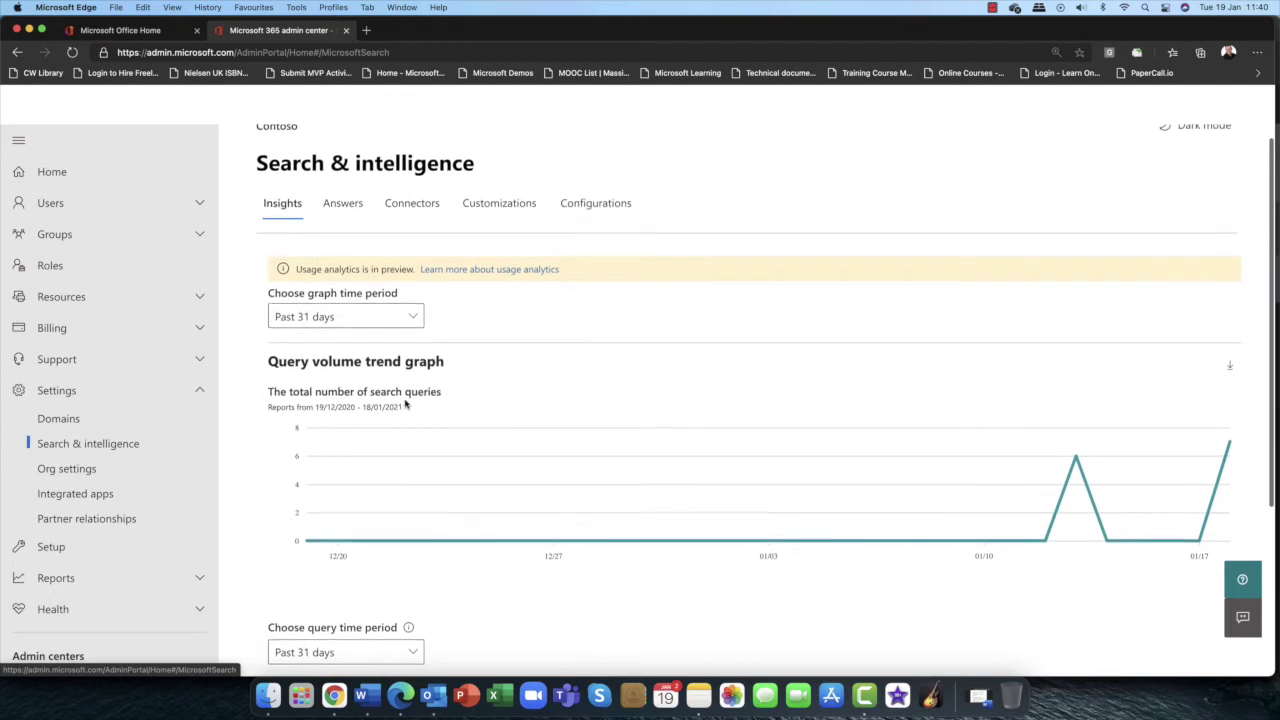
pyautogui.click(411, 319)
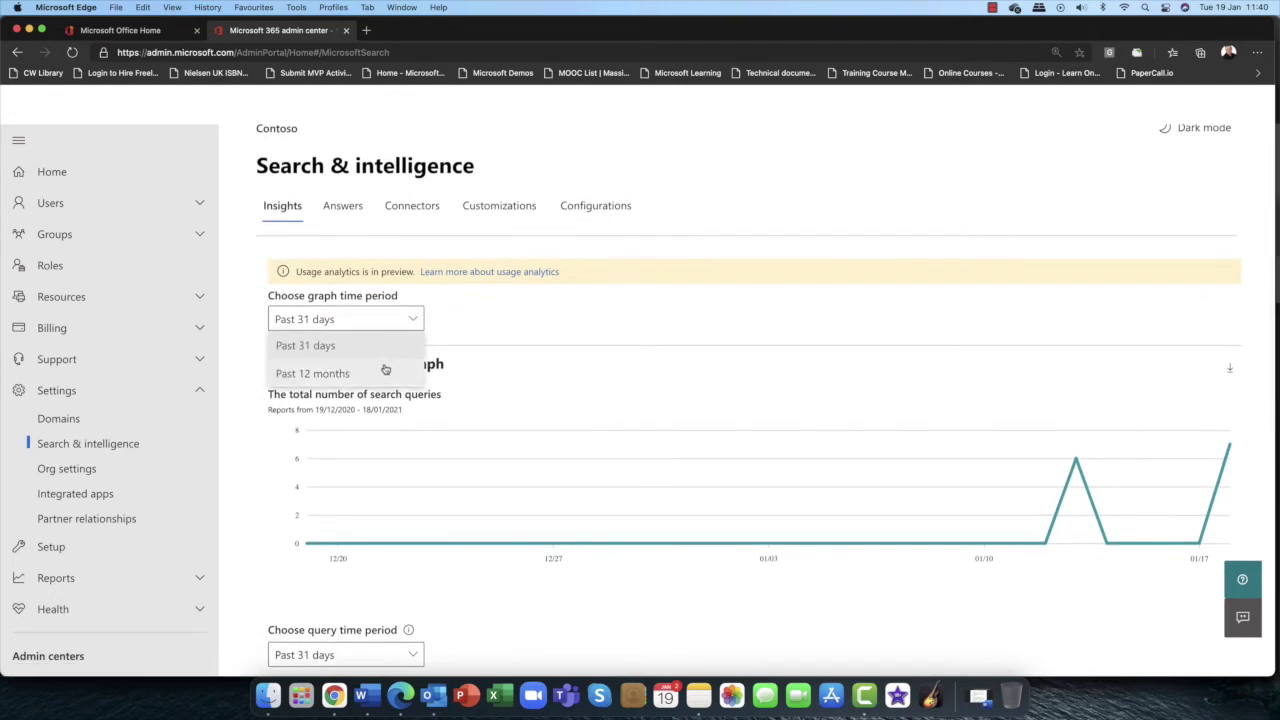
pyautogui.click(528, 337)
pyautogui.scroll(-6, 518, 352)
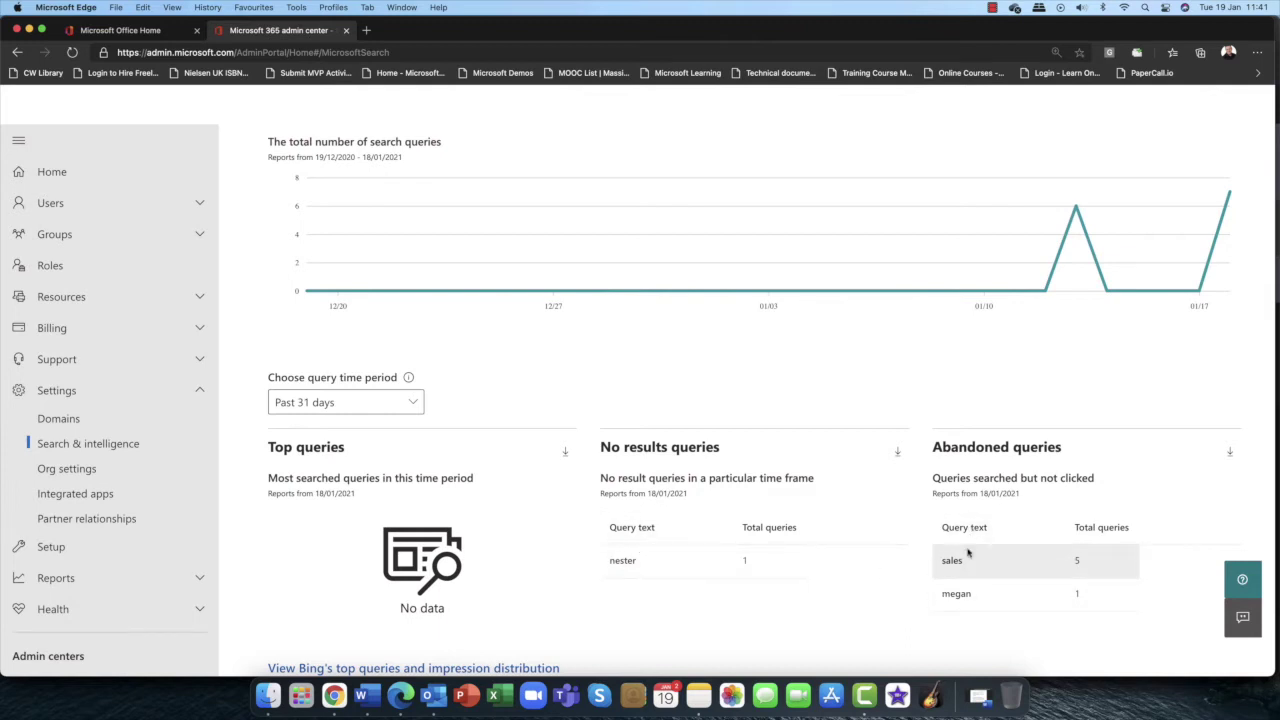
pyautogui.scroll(5, 823, 528)
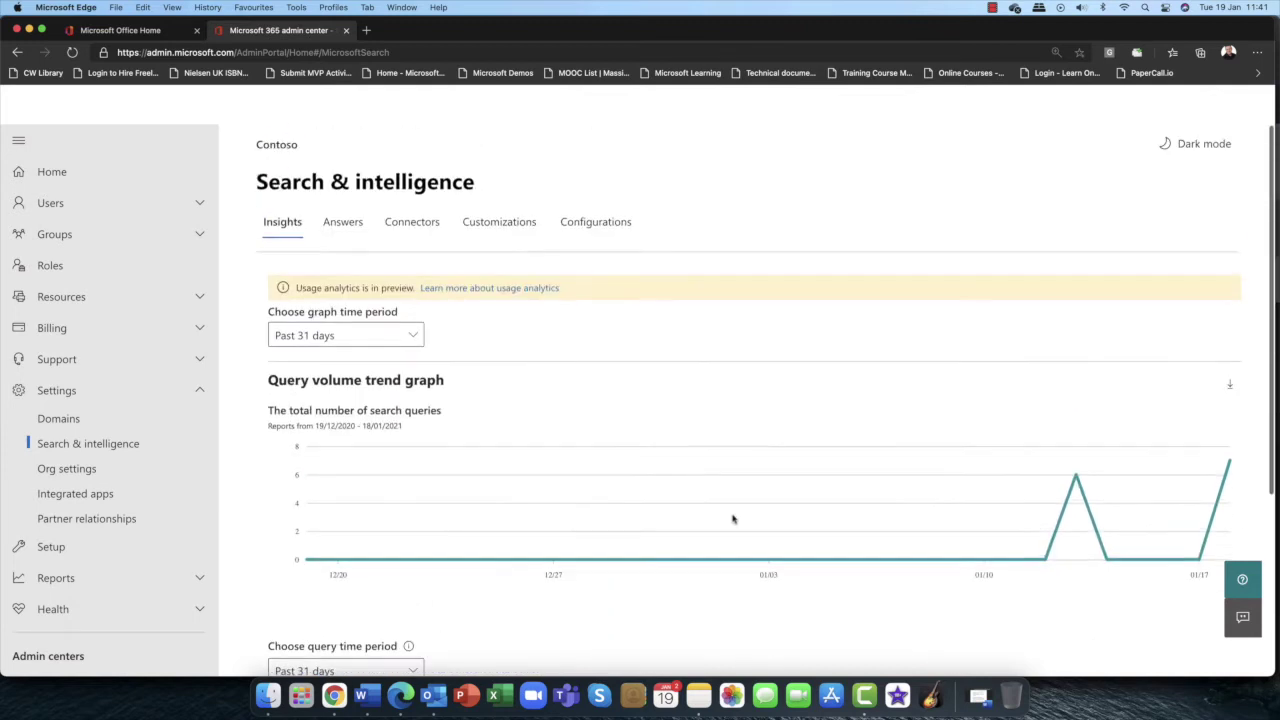
# Review the AZURE AD acronym answer's details, then open the Bookmarks answers list.
pyautogui.click(330, 223)
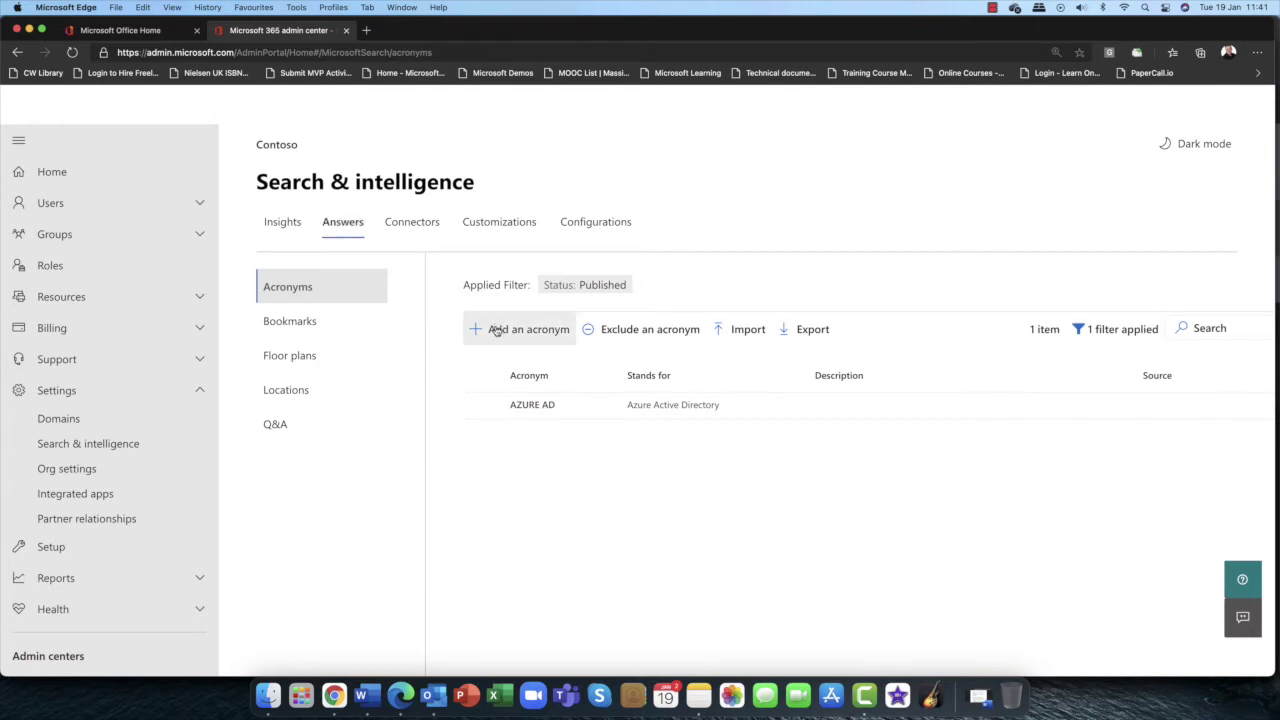
pyautogui.click(538, 409)
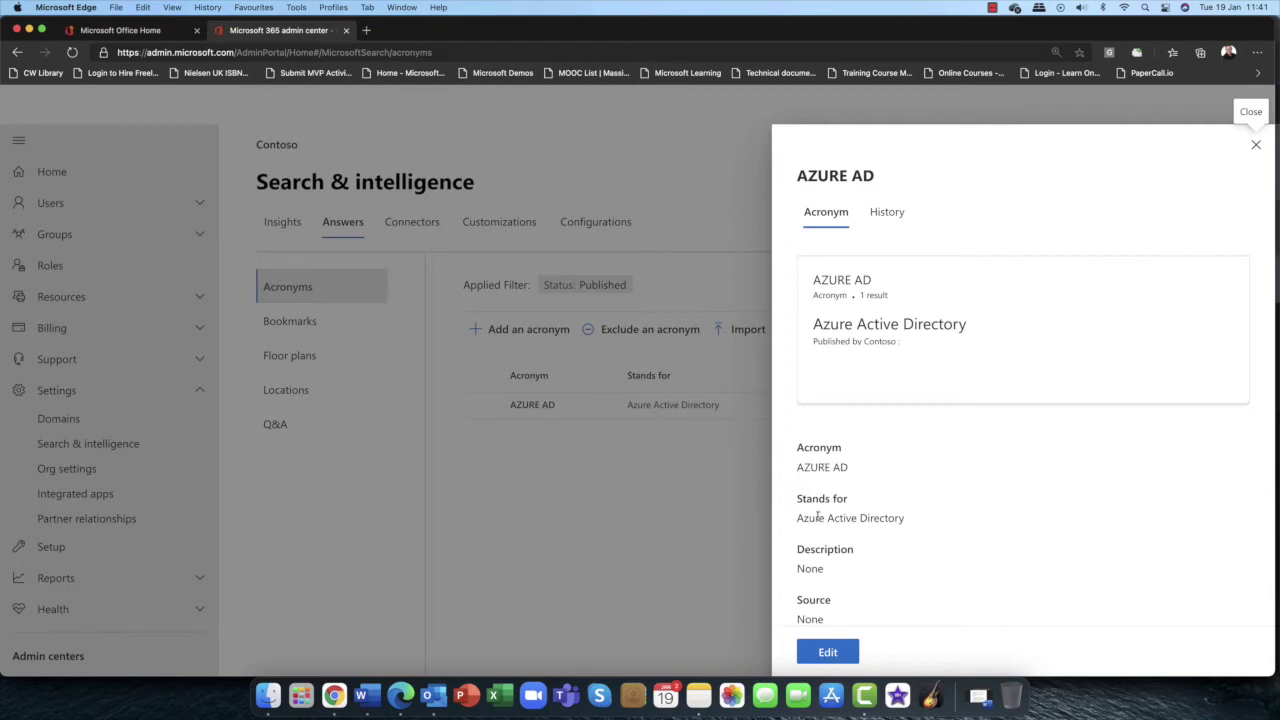
pyautogui.scroll(-1, 862, 505)
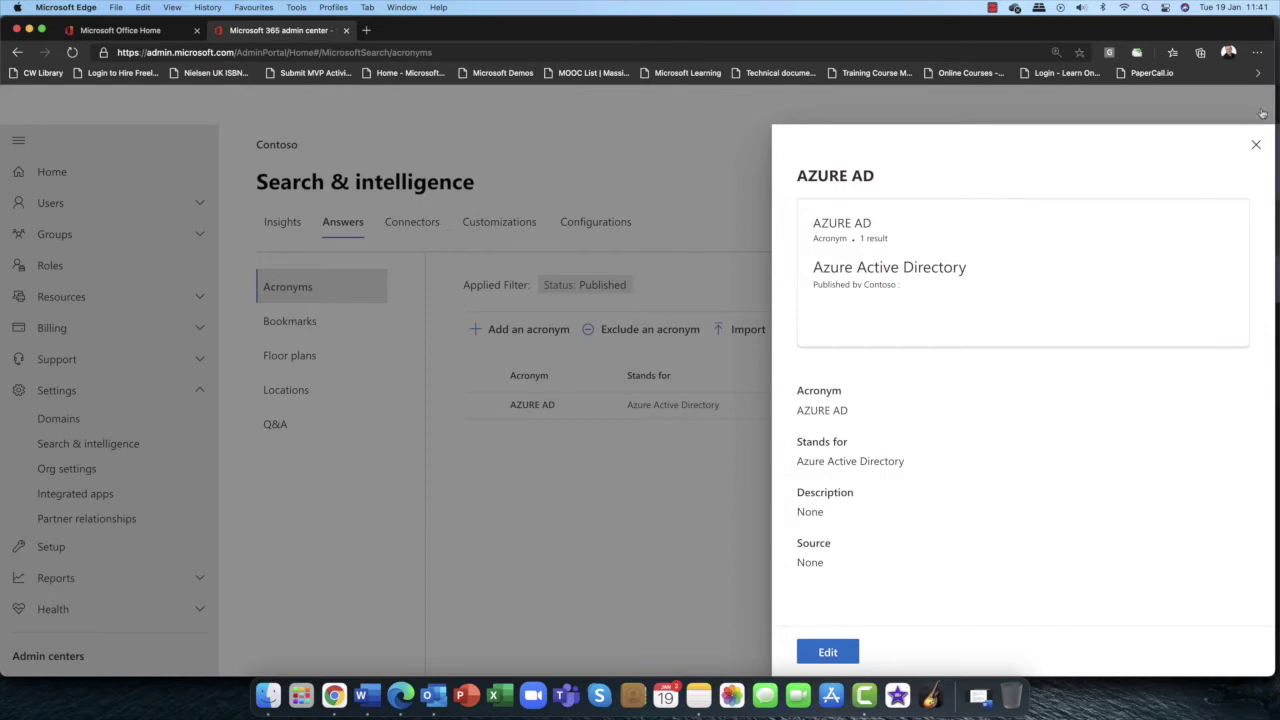
pyautogui.click(1258, 146)
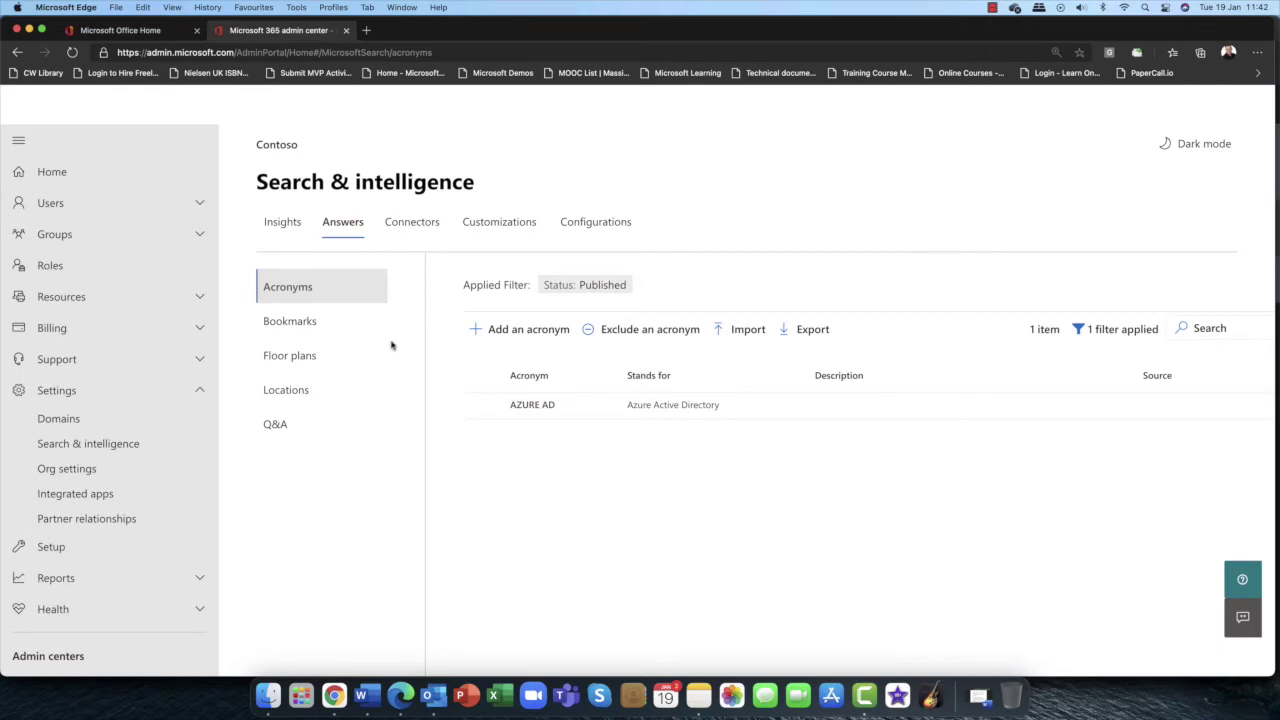
pyautogui.click(311, 325)
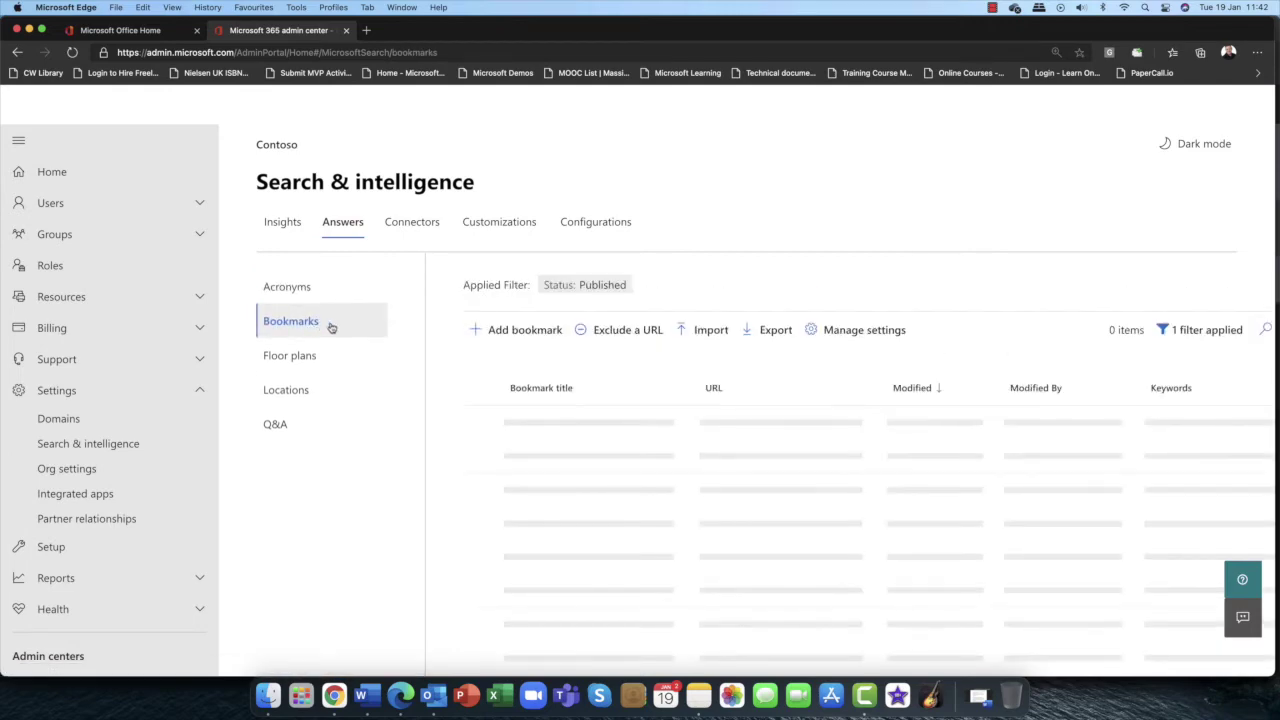
pyautogui.scroll(-3, 600, 350)
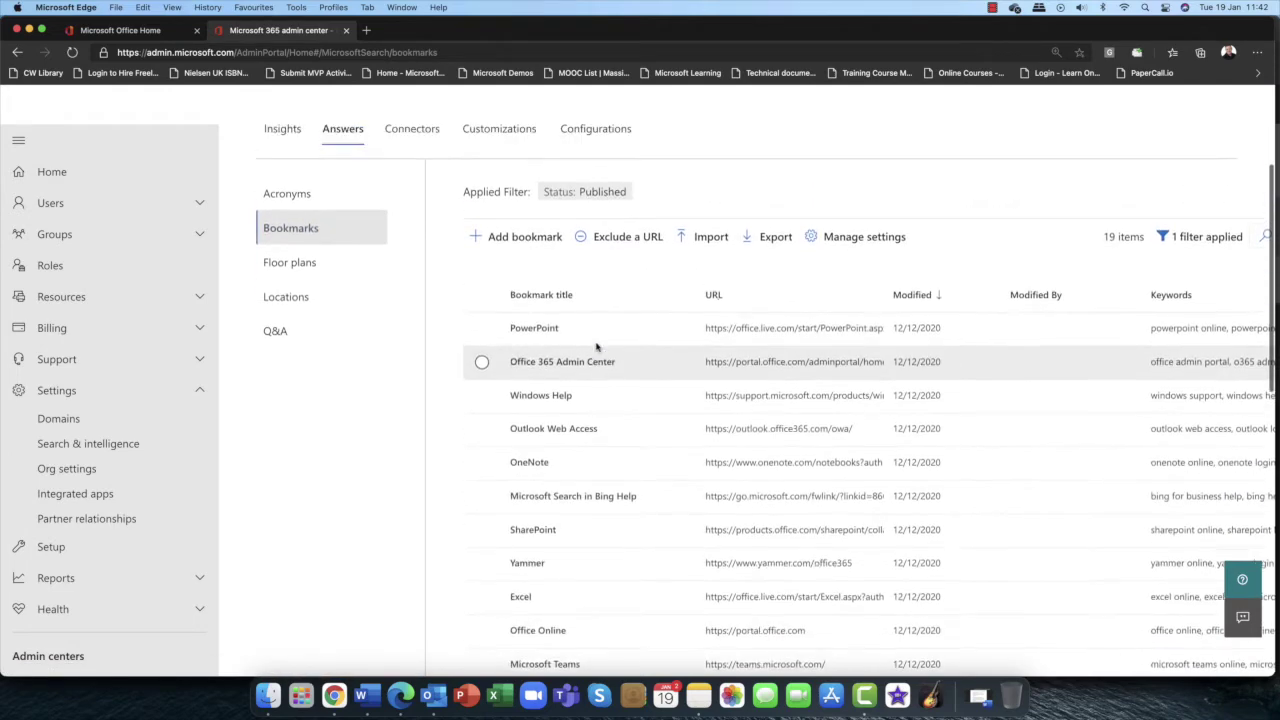
pyautogui.scroll(2, 566, 400)
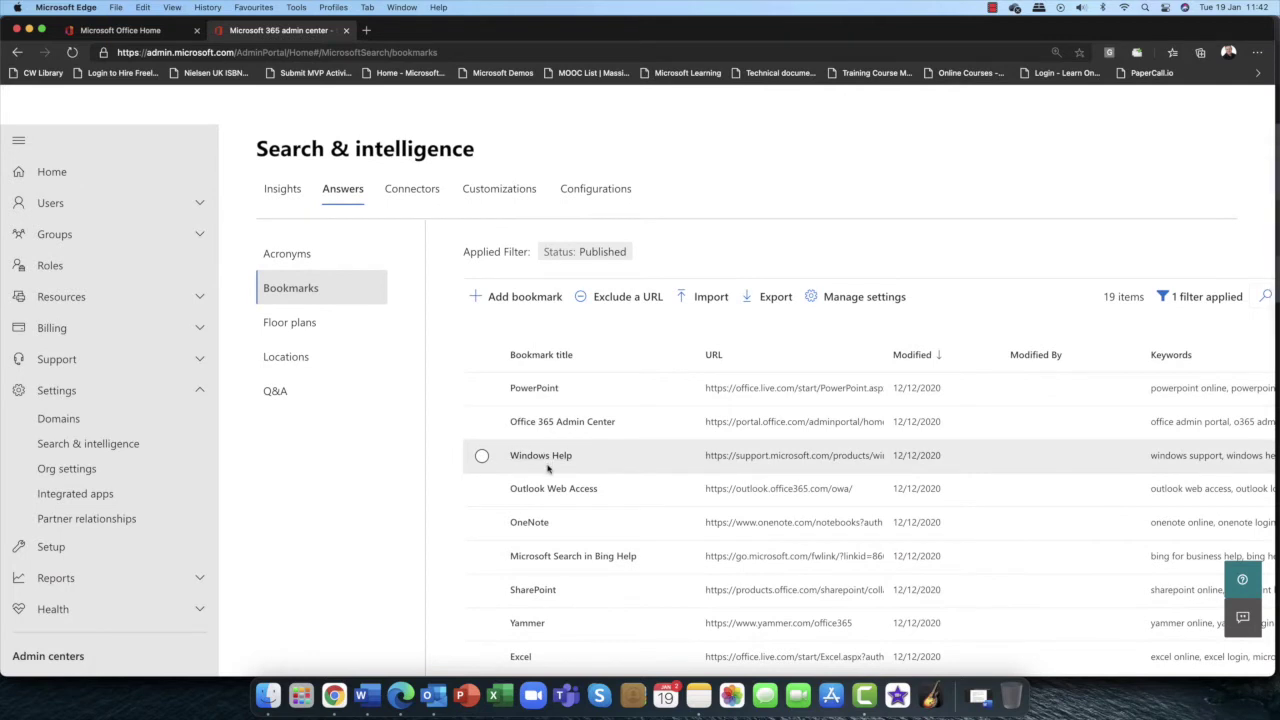
pyautogui.scroll(-3, 548, 468)
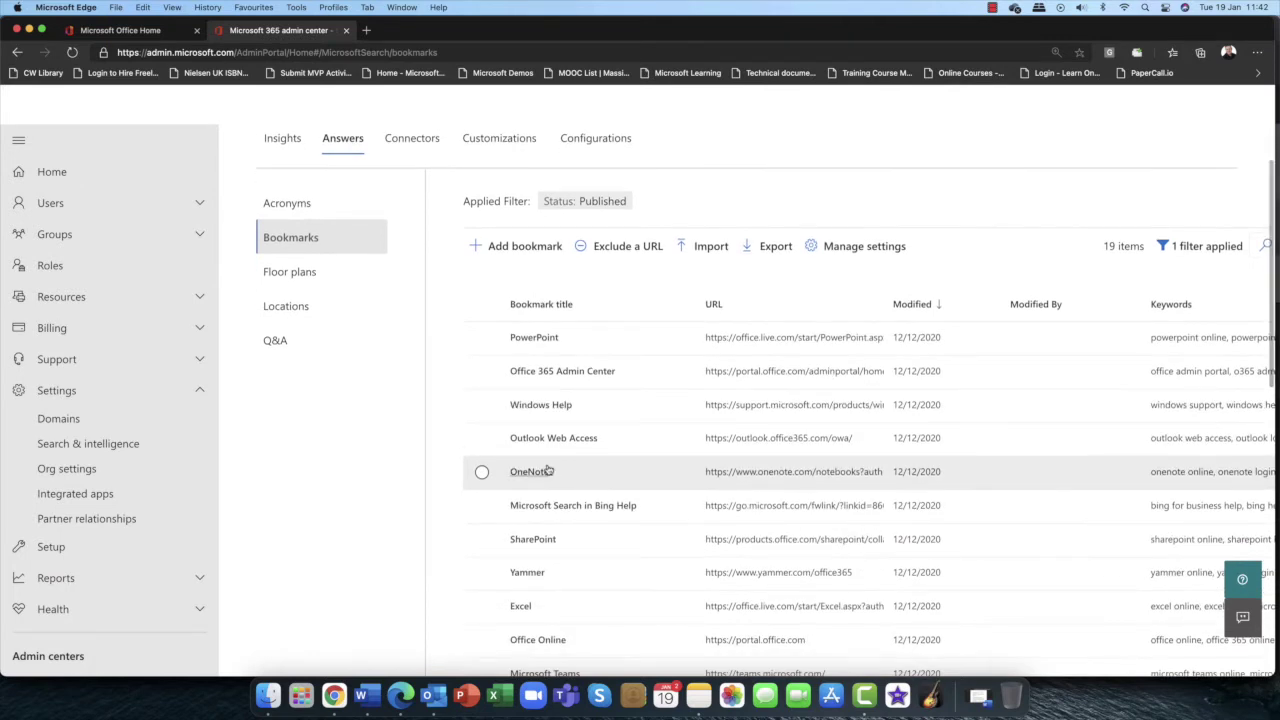
pyautogui.scroll(-2, 548, 468)
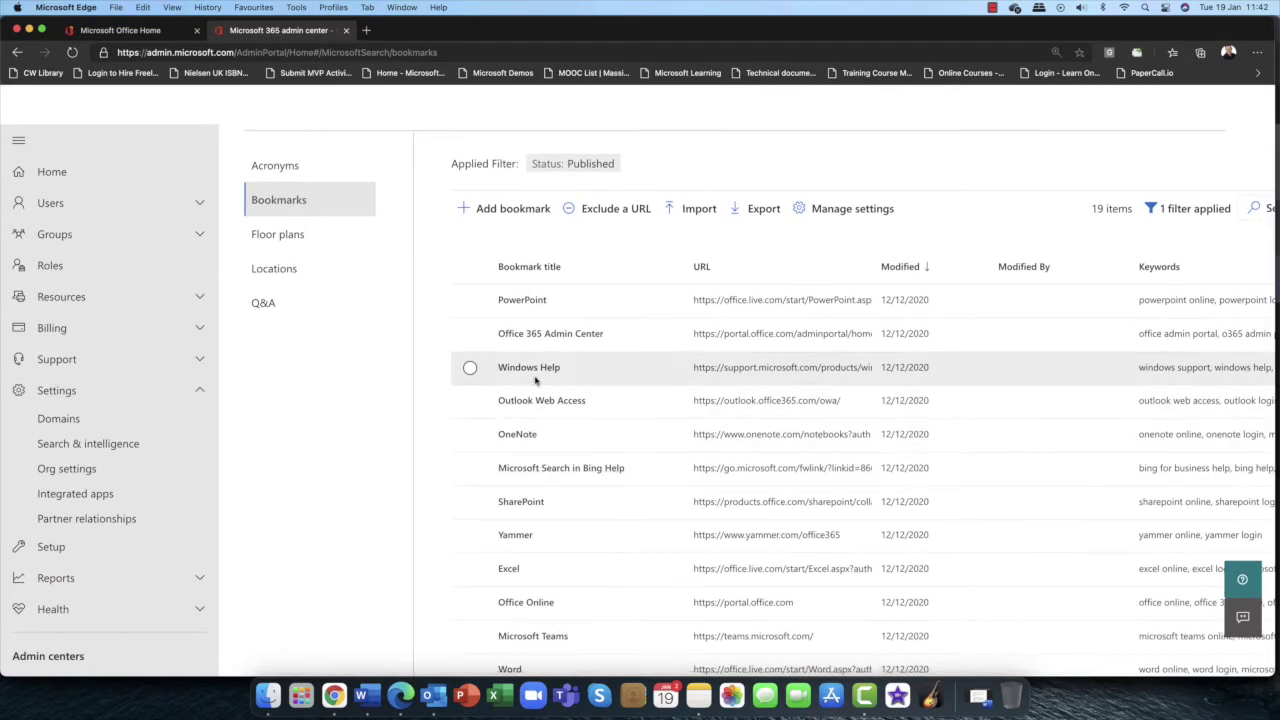
pyautogui.click(535, 368)
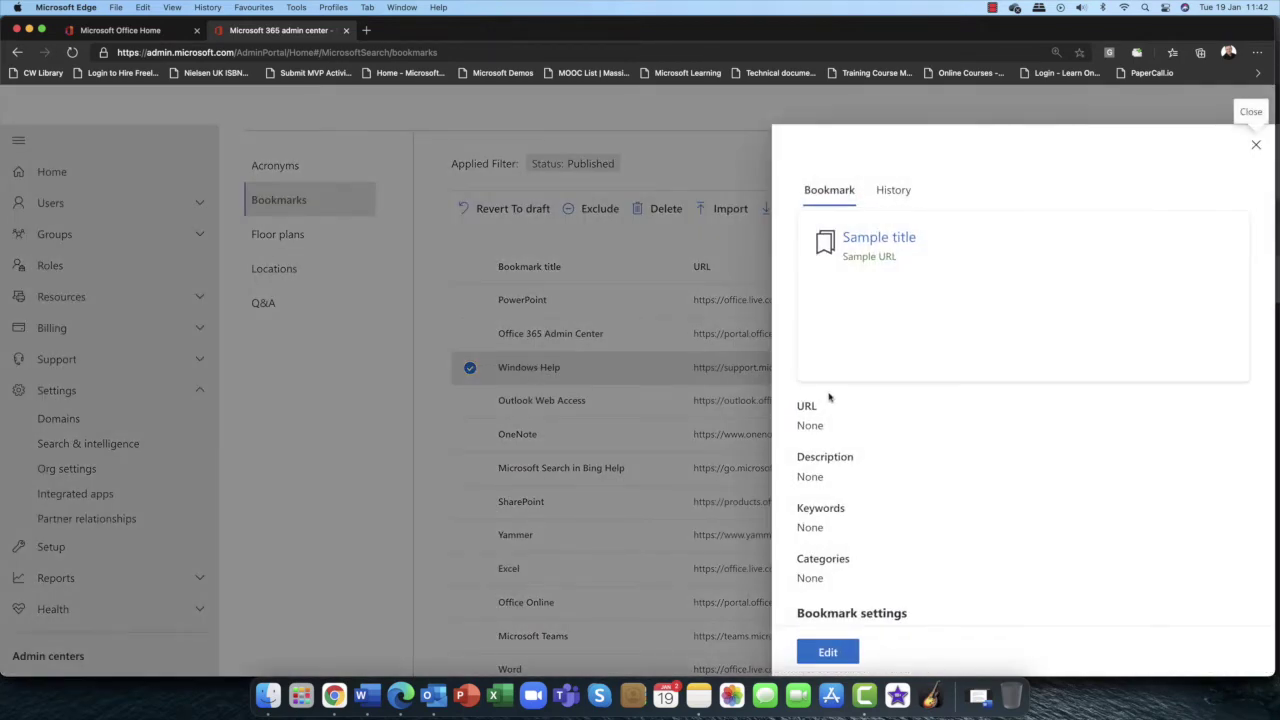
pyautogui.scroll(-5, 828, 397)
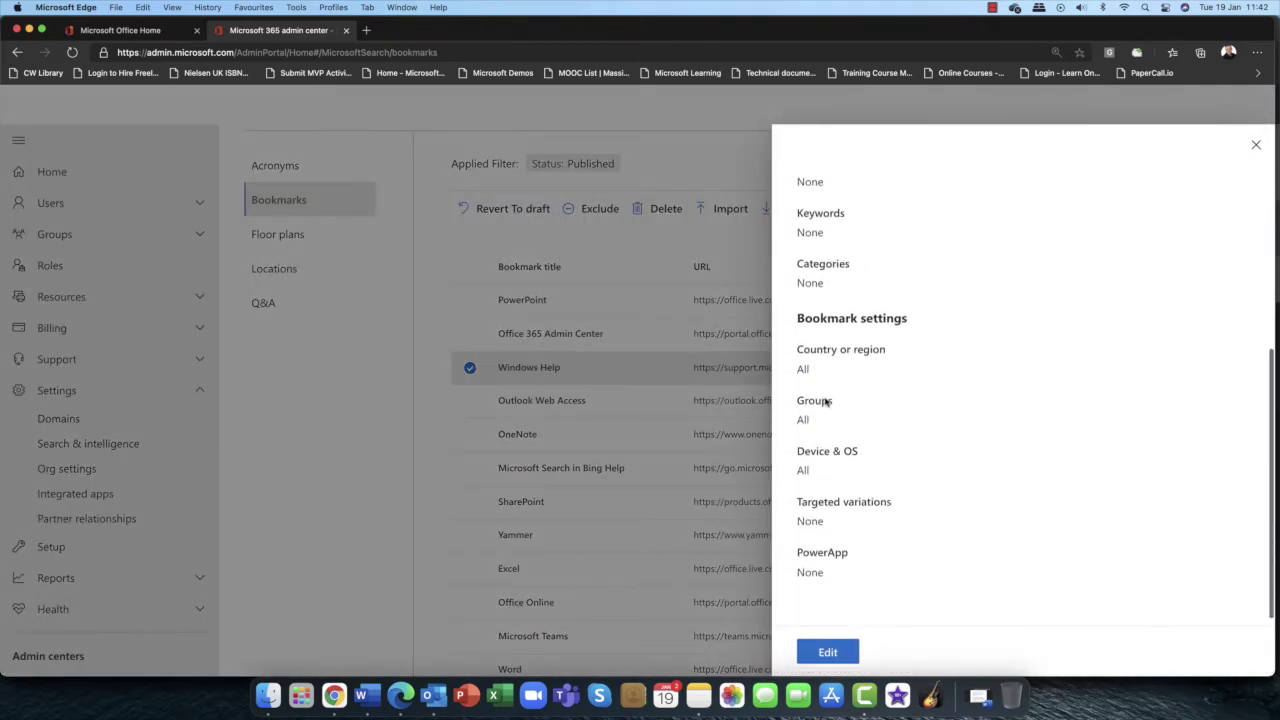
pyautogui.scroll(5, 826, 401)
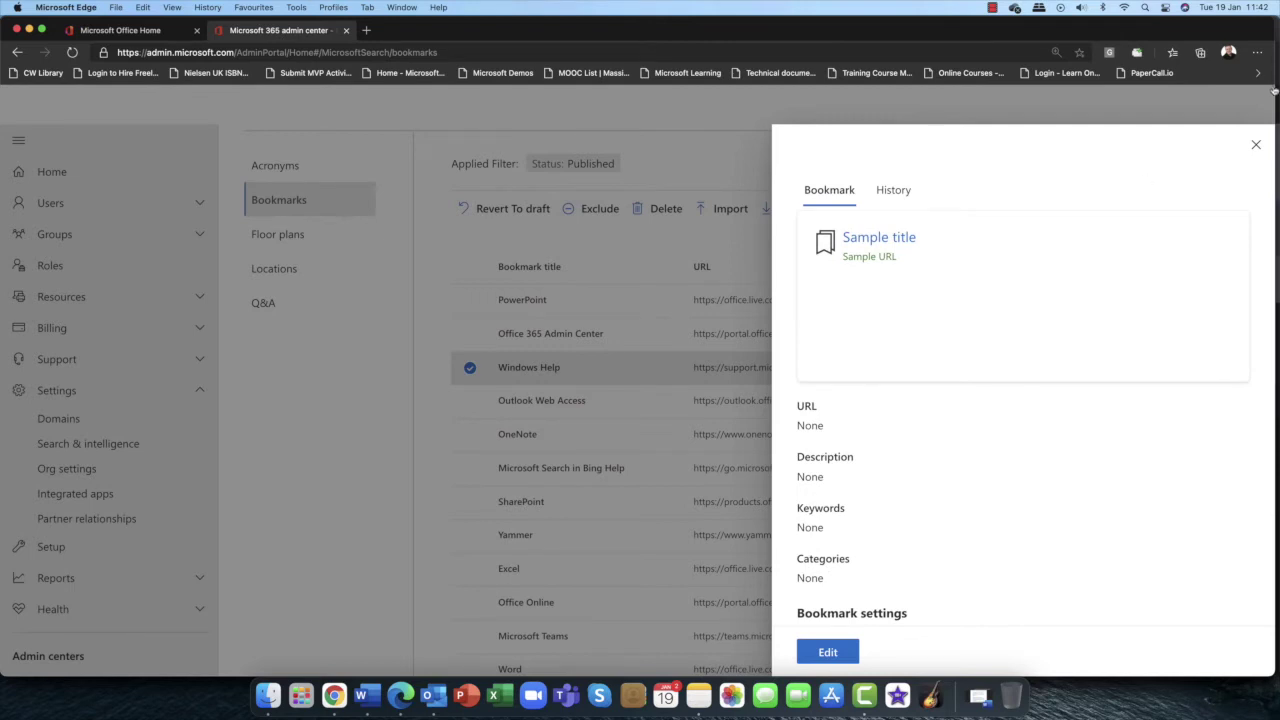
pyautogui.click(1255, 147)
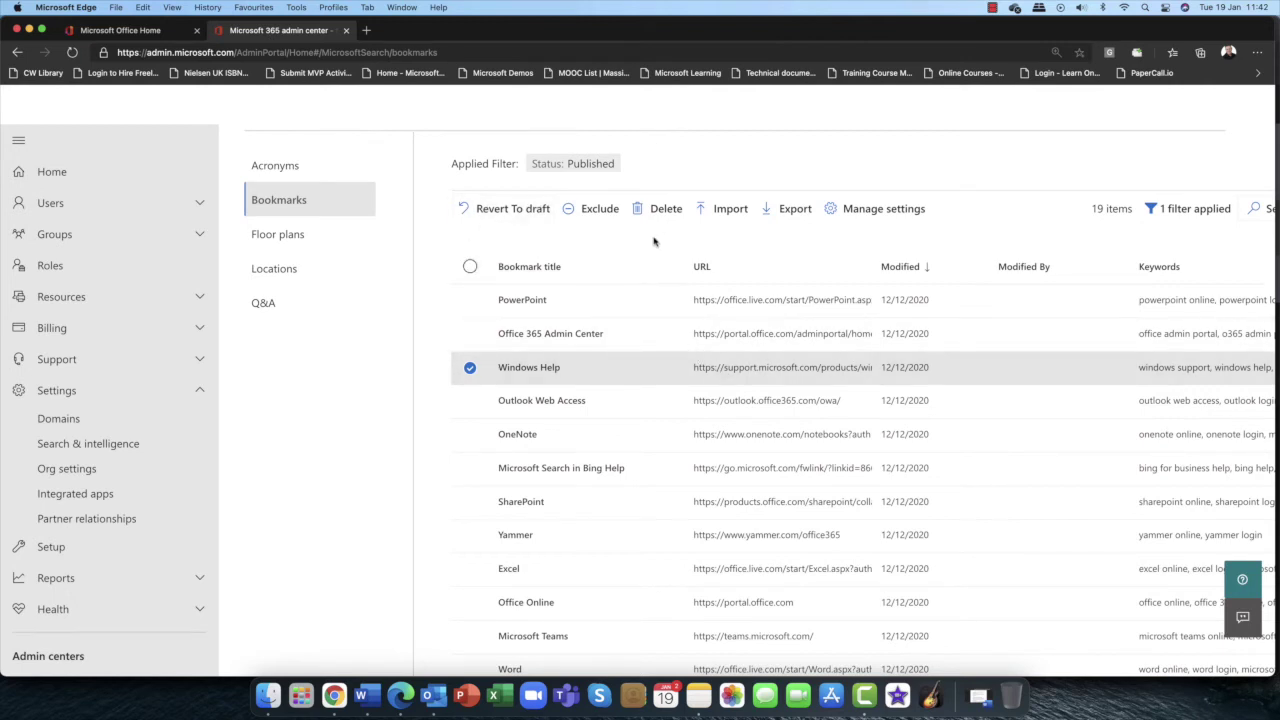
pyautogui.click(470, 368)
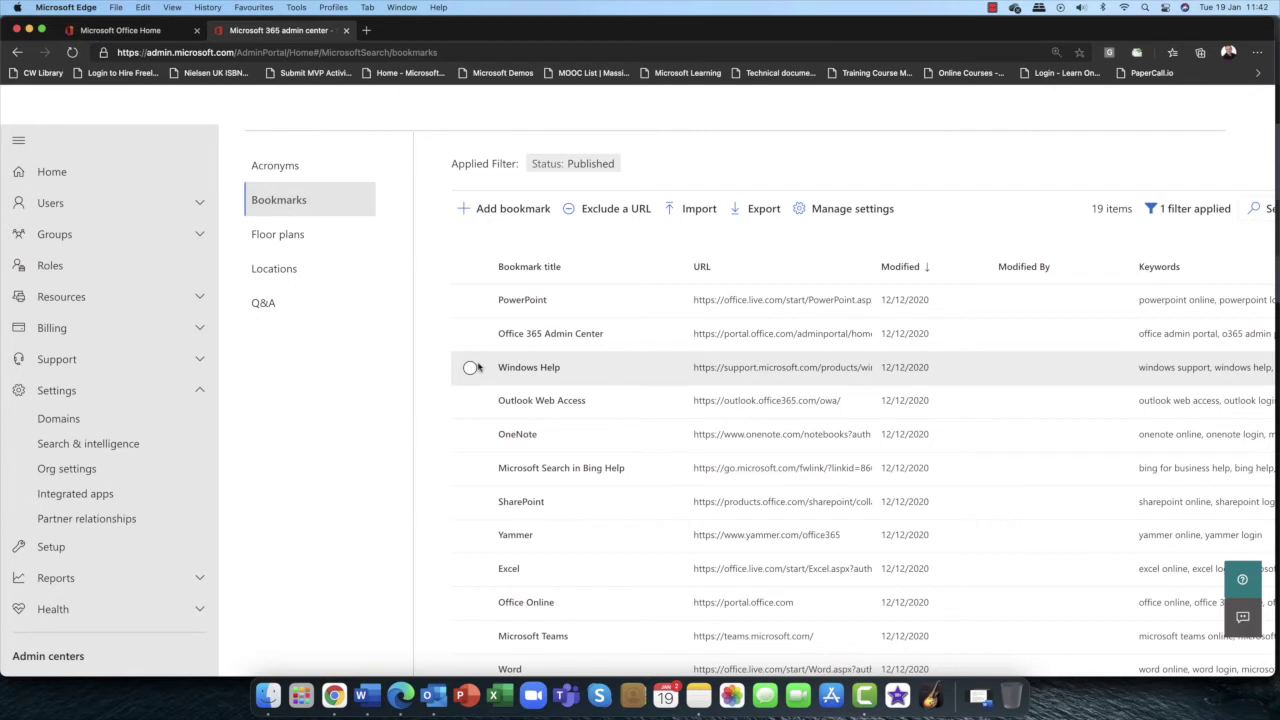
pyautogui.hscroll(-1, 380, 251)
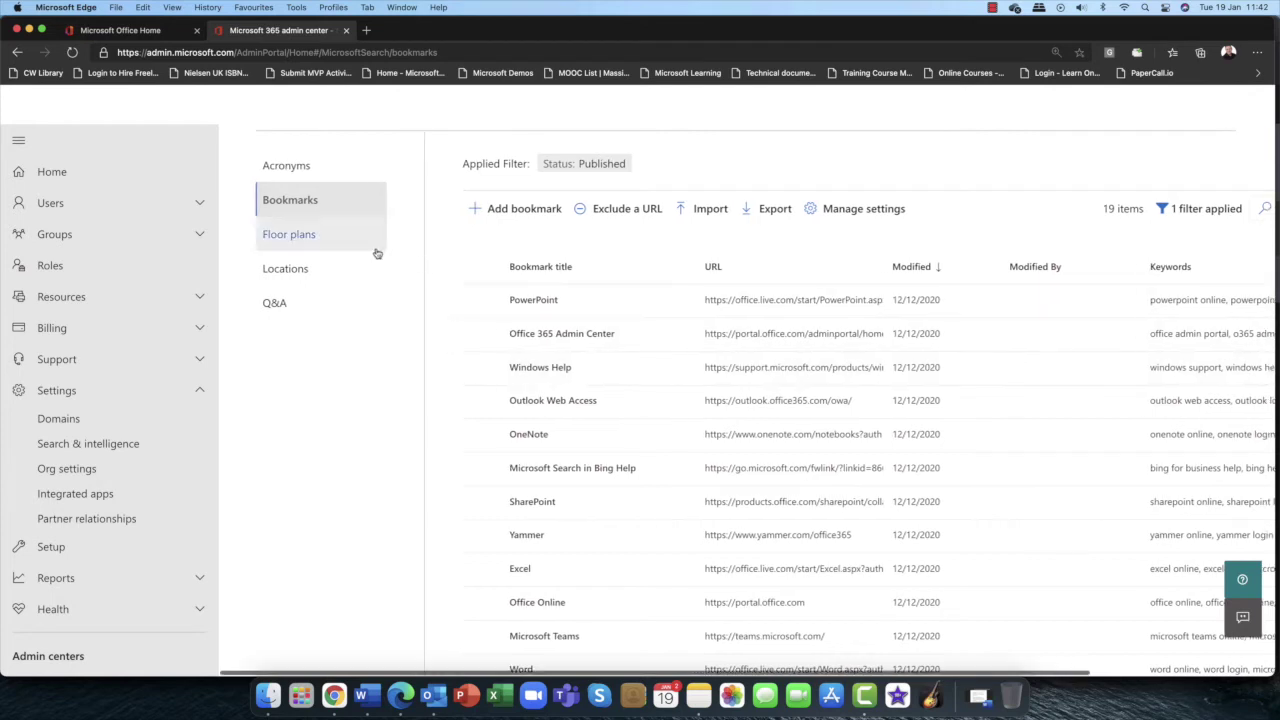
pyautogui.click(304, 238)
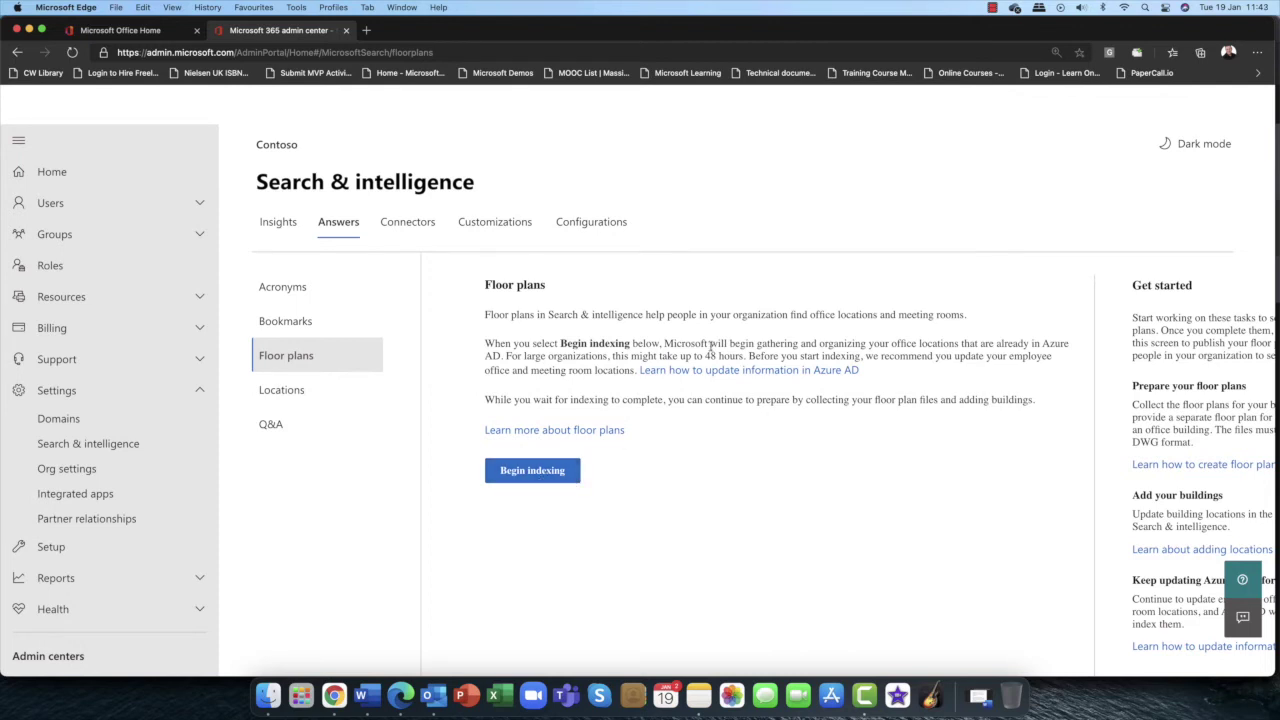
# Open the 'Learn how to update information in Azure AD' guide from the Floor plans page.
pyautogui.click(690, 372)
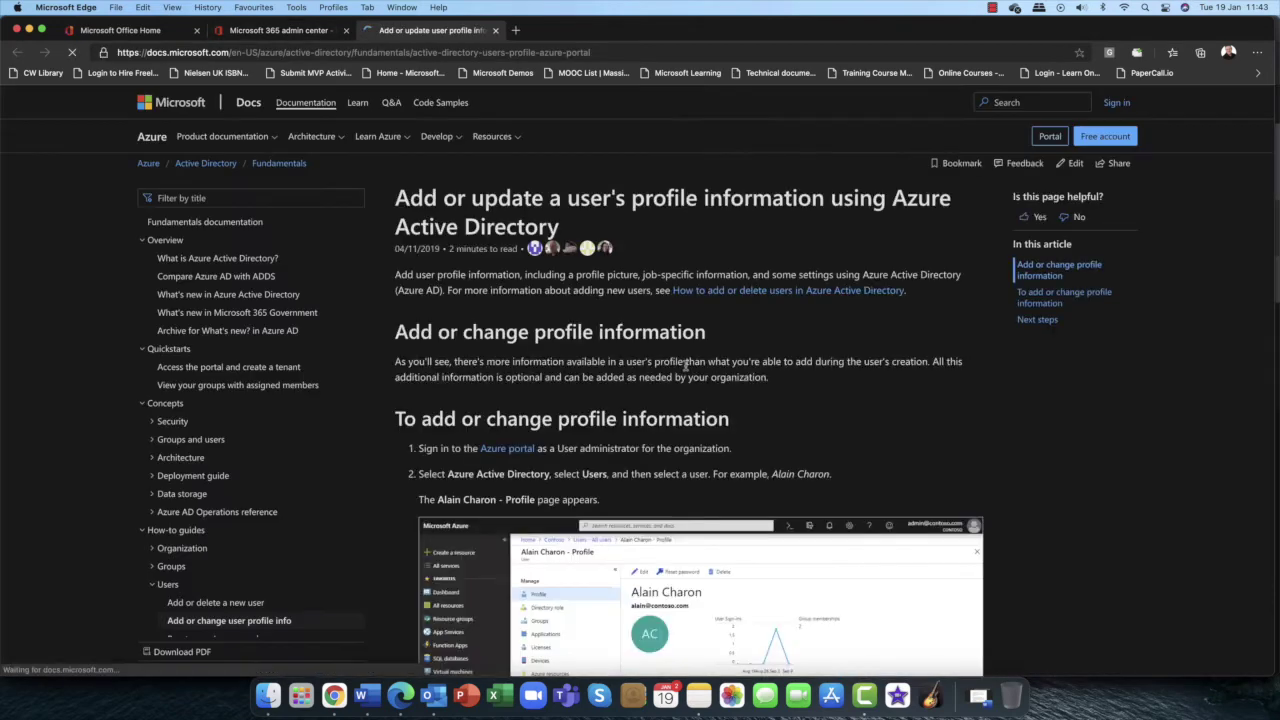
# Close the Azure AD profile article to return to the Floor plans answers page.
pyautogui.scroll(-3, 660, 300)
pyautogui.scroll(2, 652, 277)
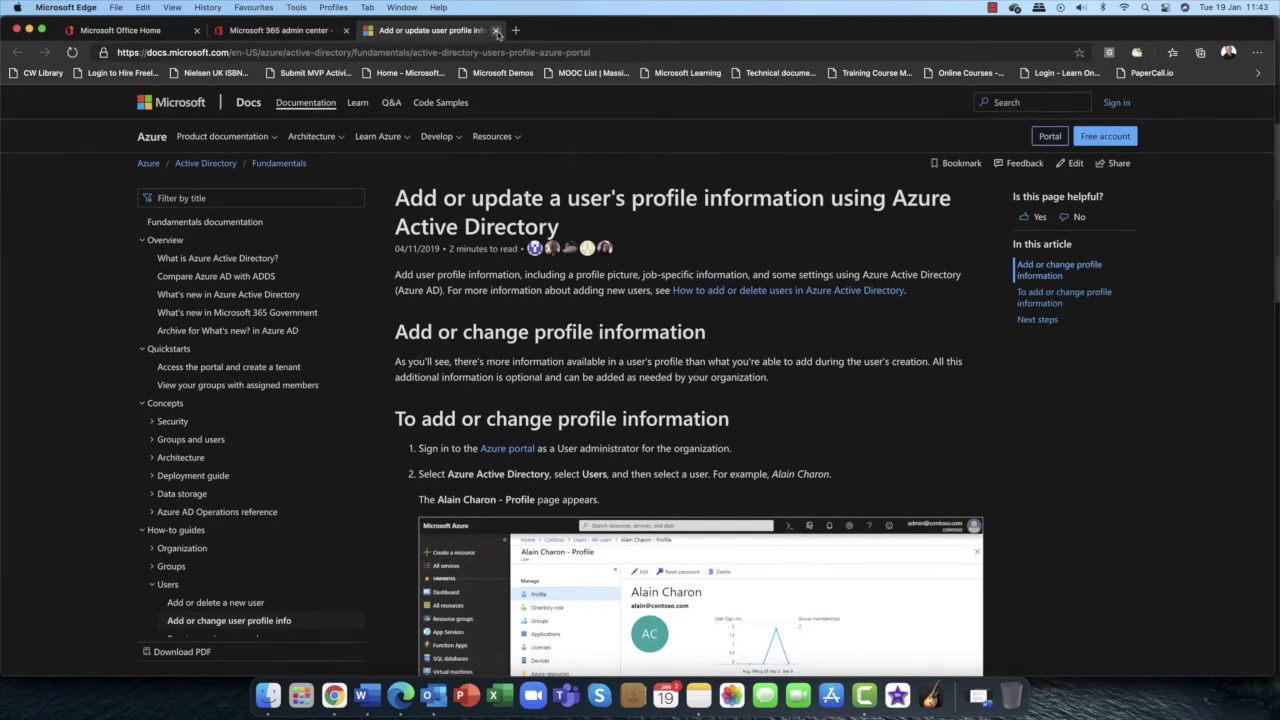
pyautogui.click(496, 31)
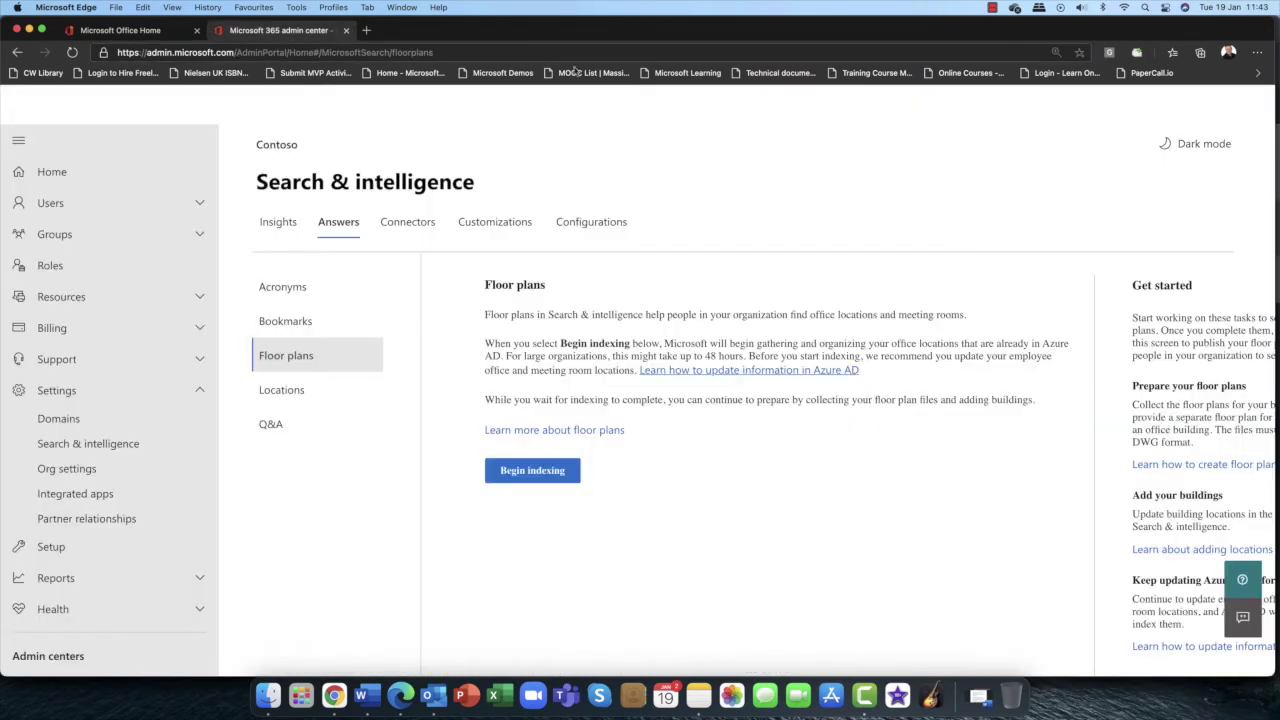
# Open the Locations answers page, which shows 0 published locations.
pyautogui.scroll(-1, 1180, 420)
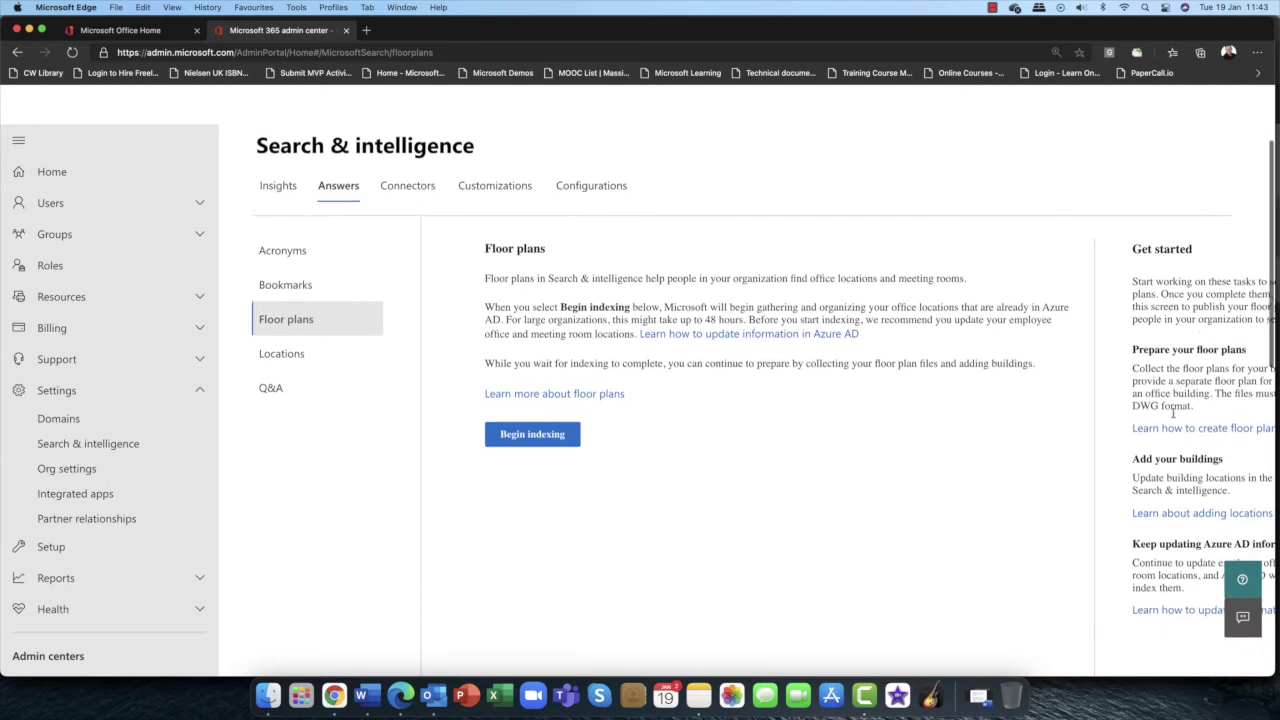
pyautogui.scroll(1, 1170, 412)
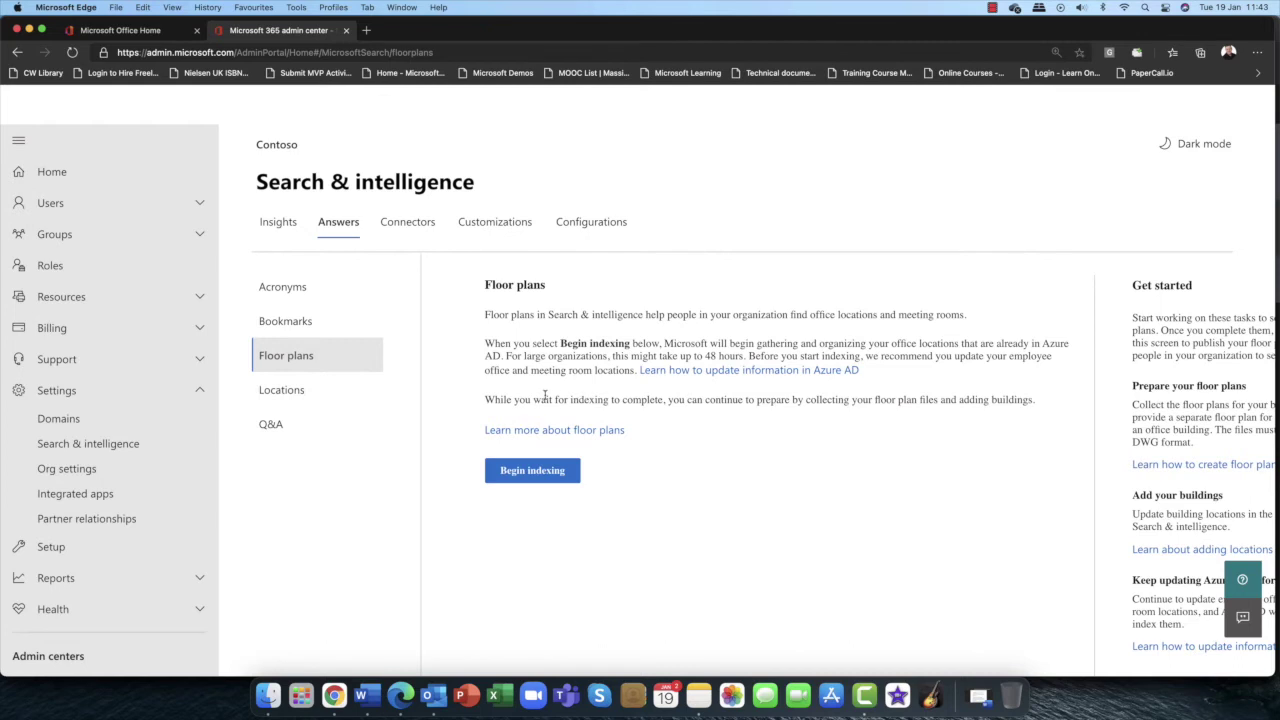
pyautogui.click(296, 394)
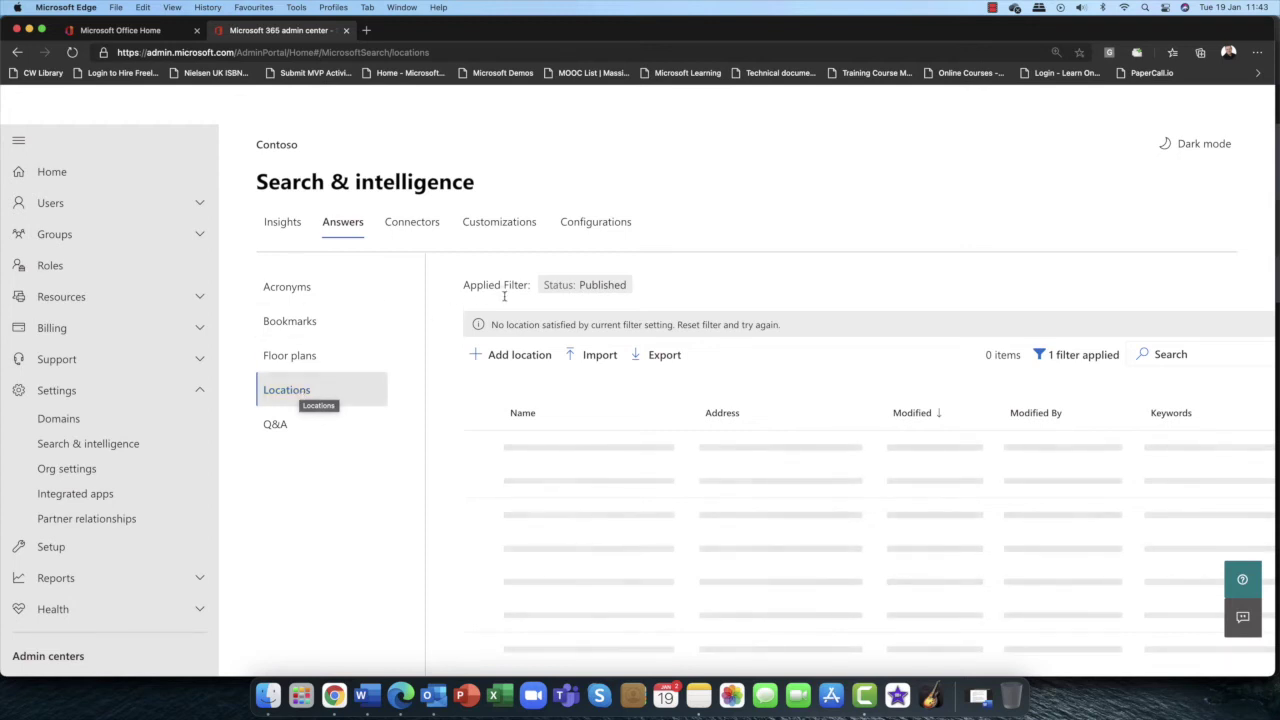
pyautogui.click(507, 355)
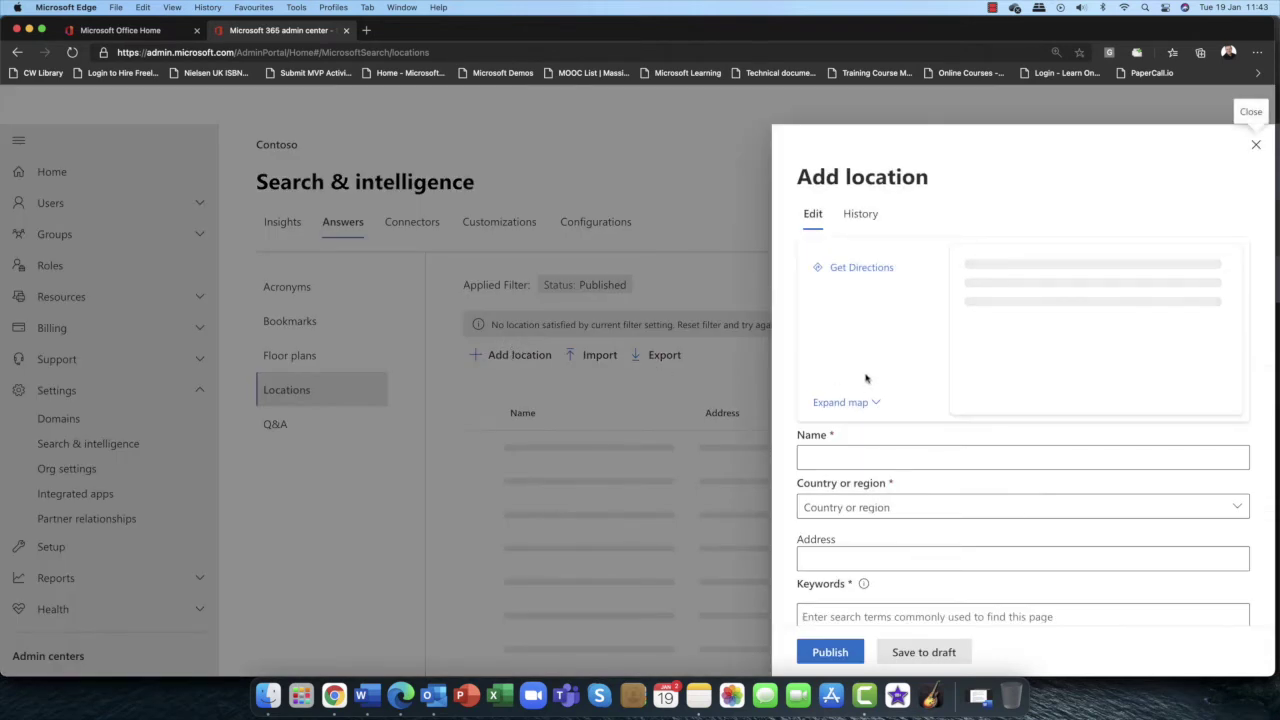
pyautogui.scroll(-3, 866, 378)
pyautogui.scroll(3, 866, 378)
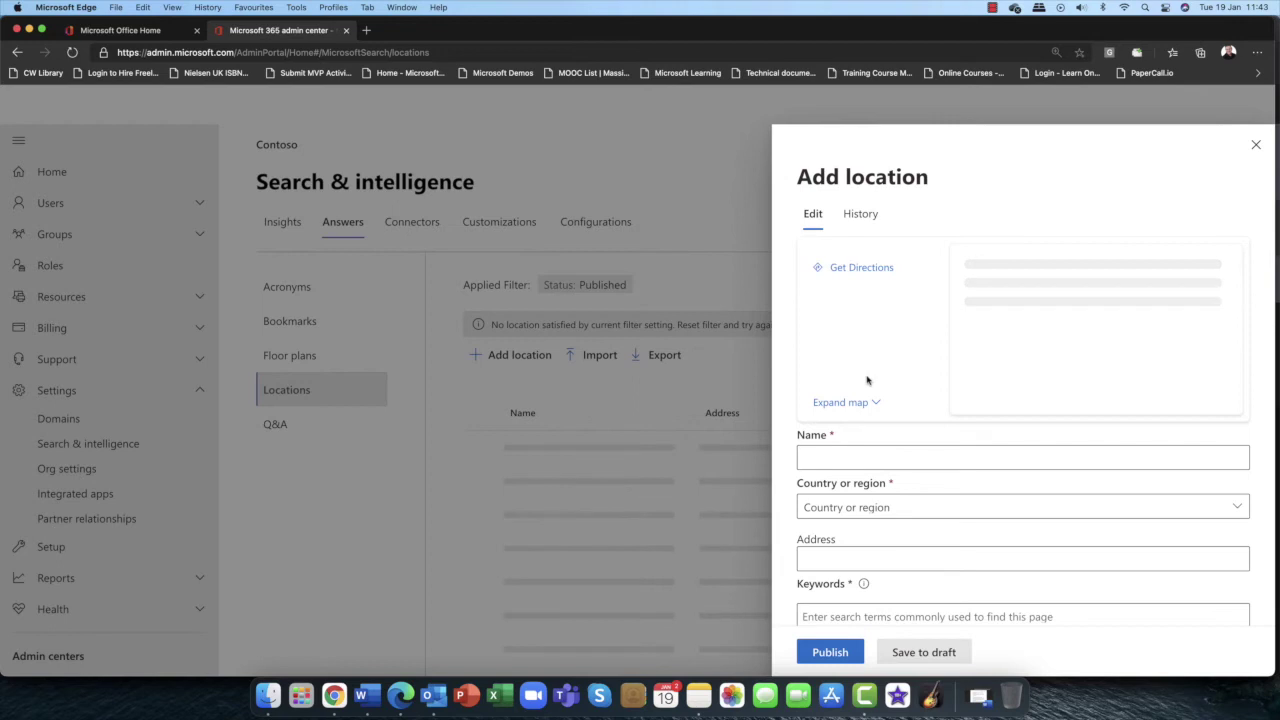
pyautogui.scroll(-2, 867, 380)
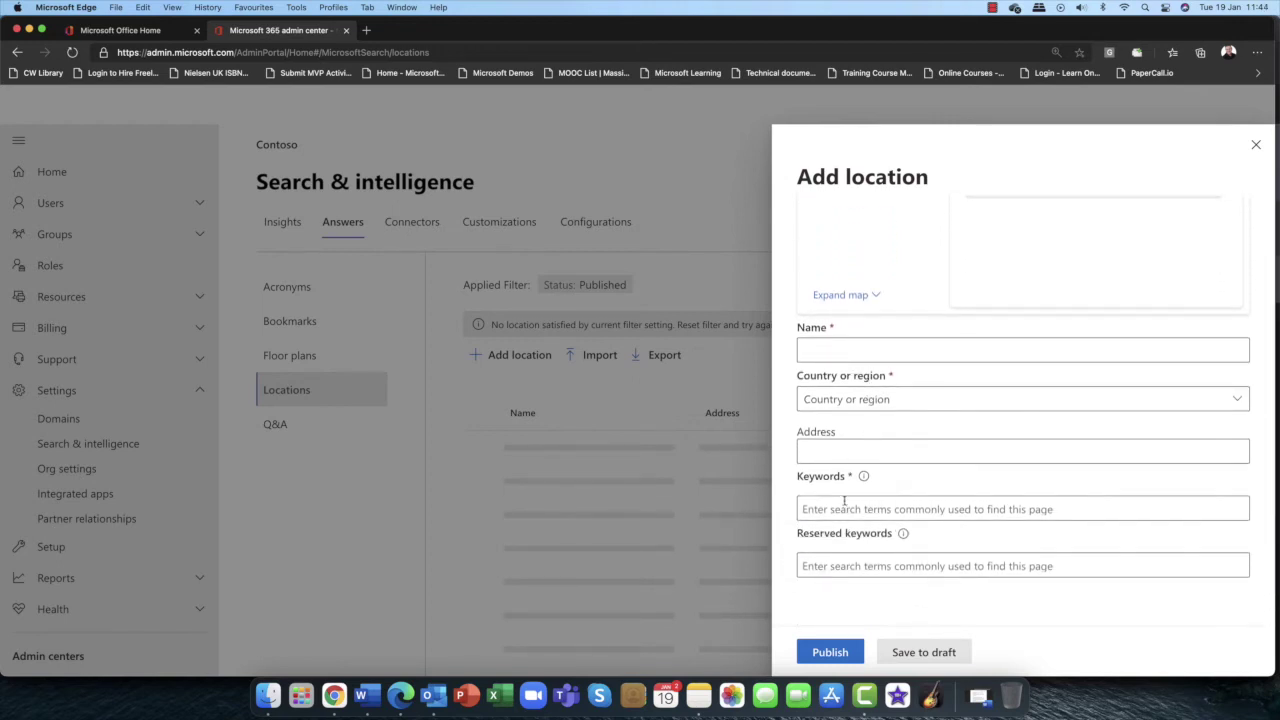
pyautogui.scroll(2, 843, 503)
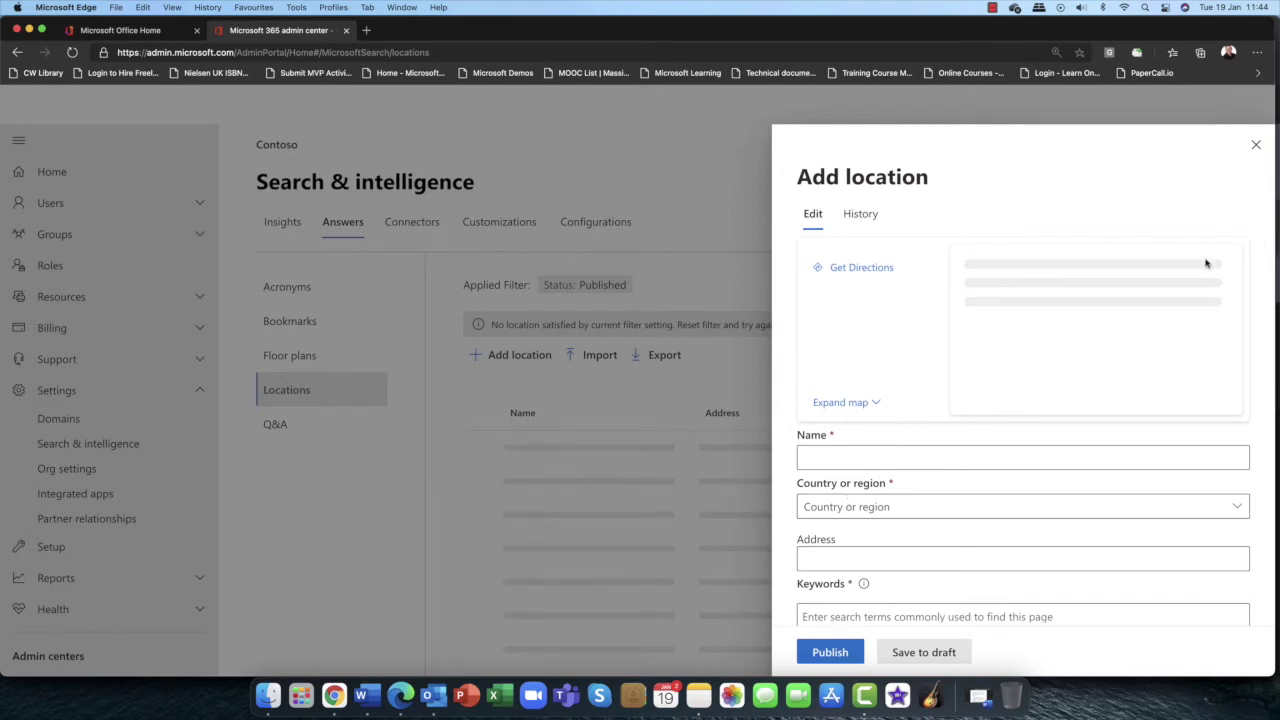
pyautogui.click(1256, 145)
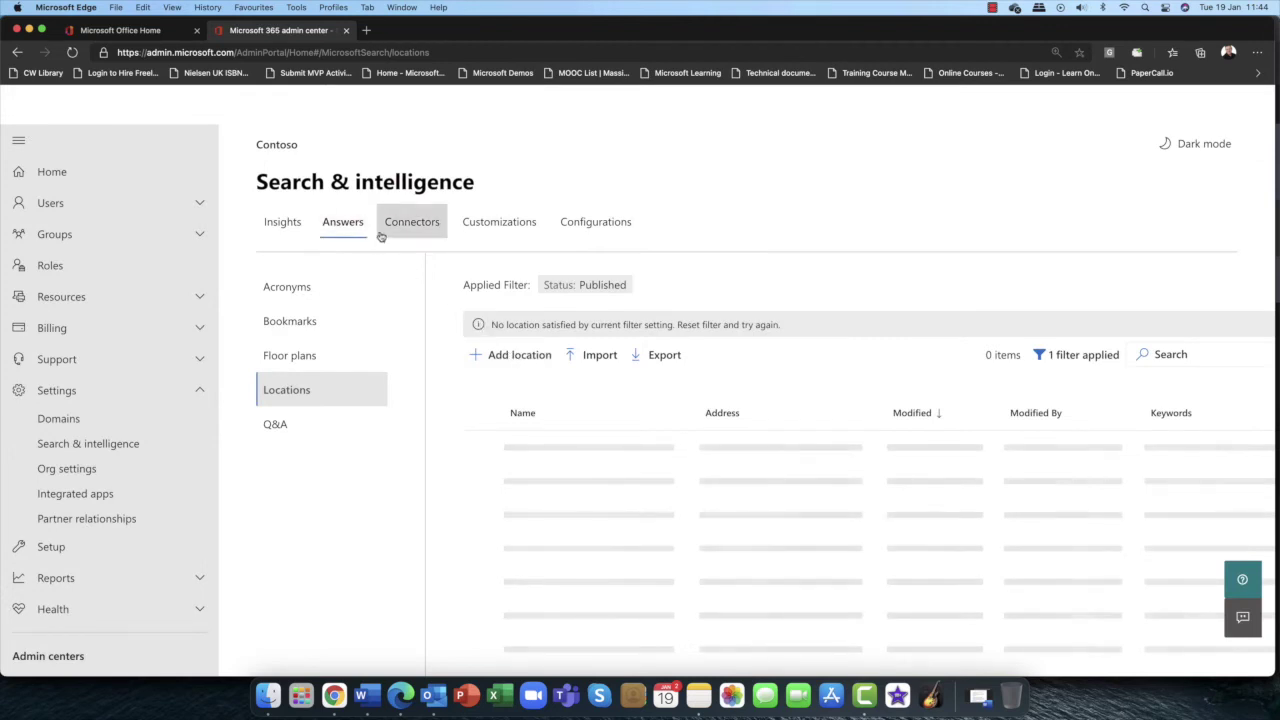
# View the Q&A answers page, then go to Connectors and start a new data source connection.
pyautogui.click(284, 431)
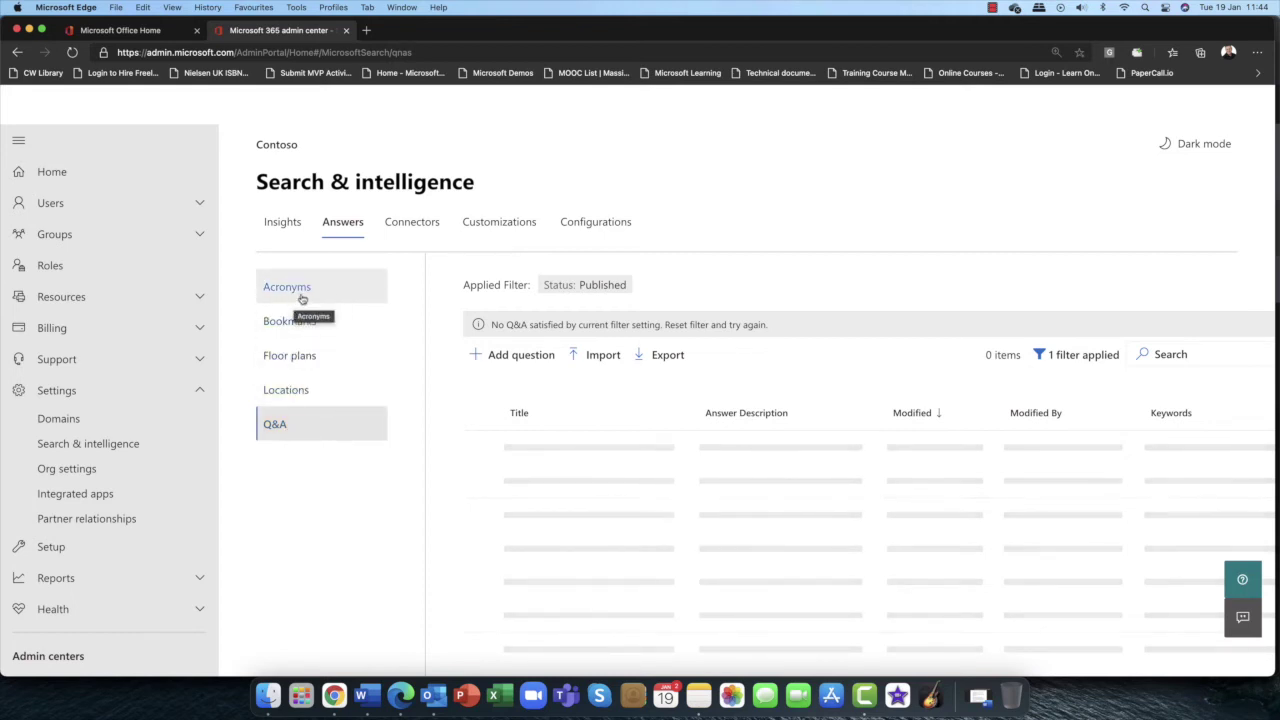
pyautogui.click(436, 227)
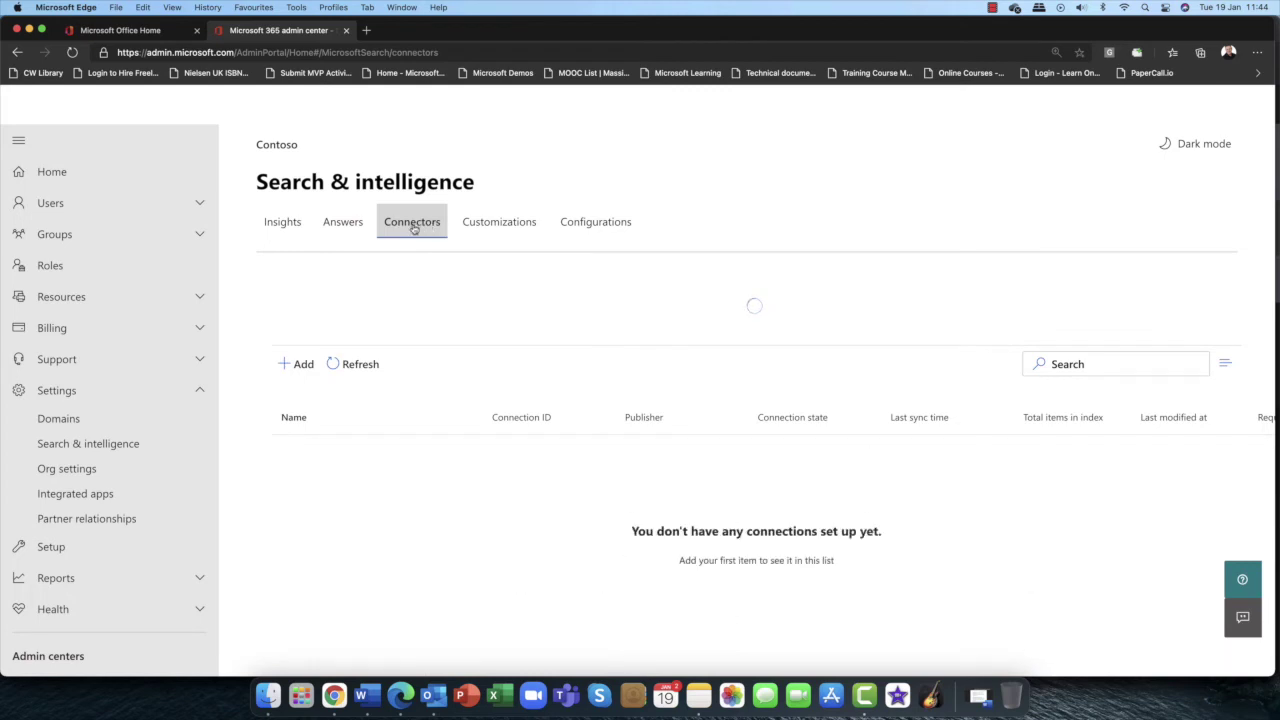
pyautogui.click(297, 364)
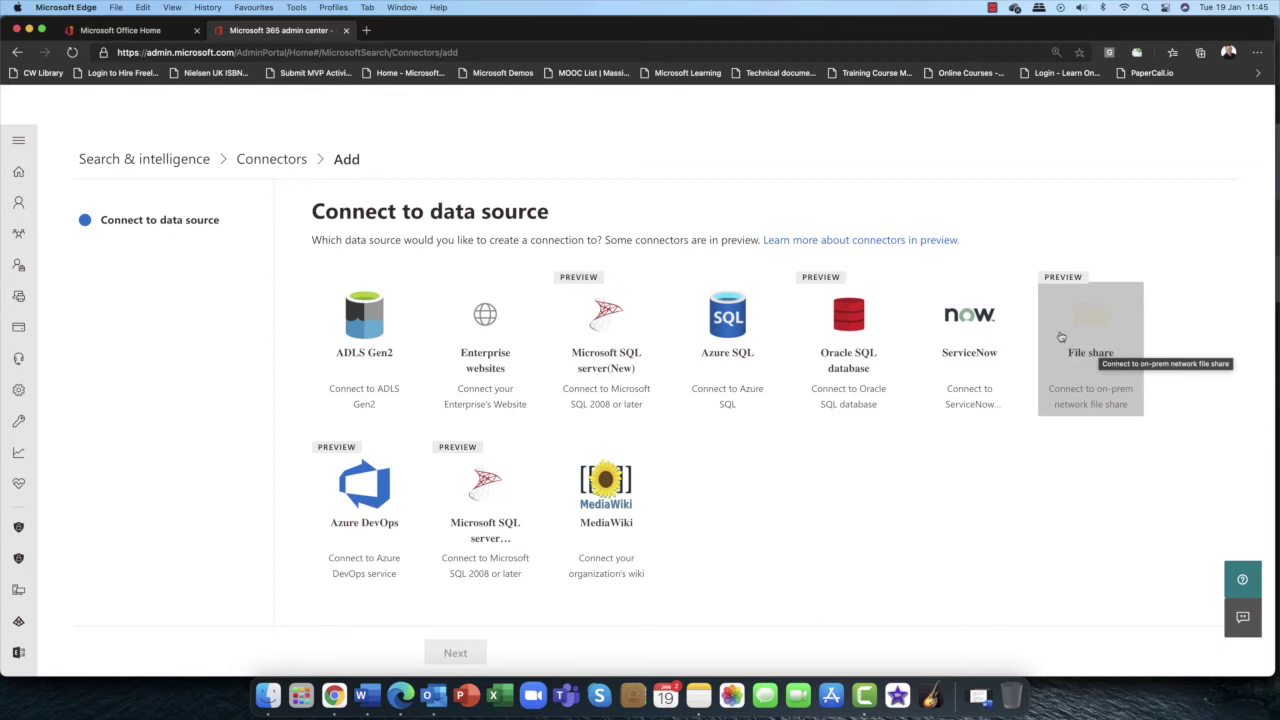
pyautogui.click(20, 52)
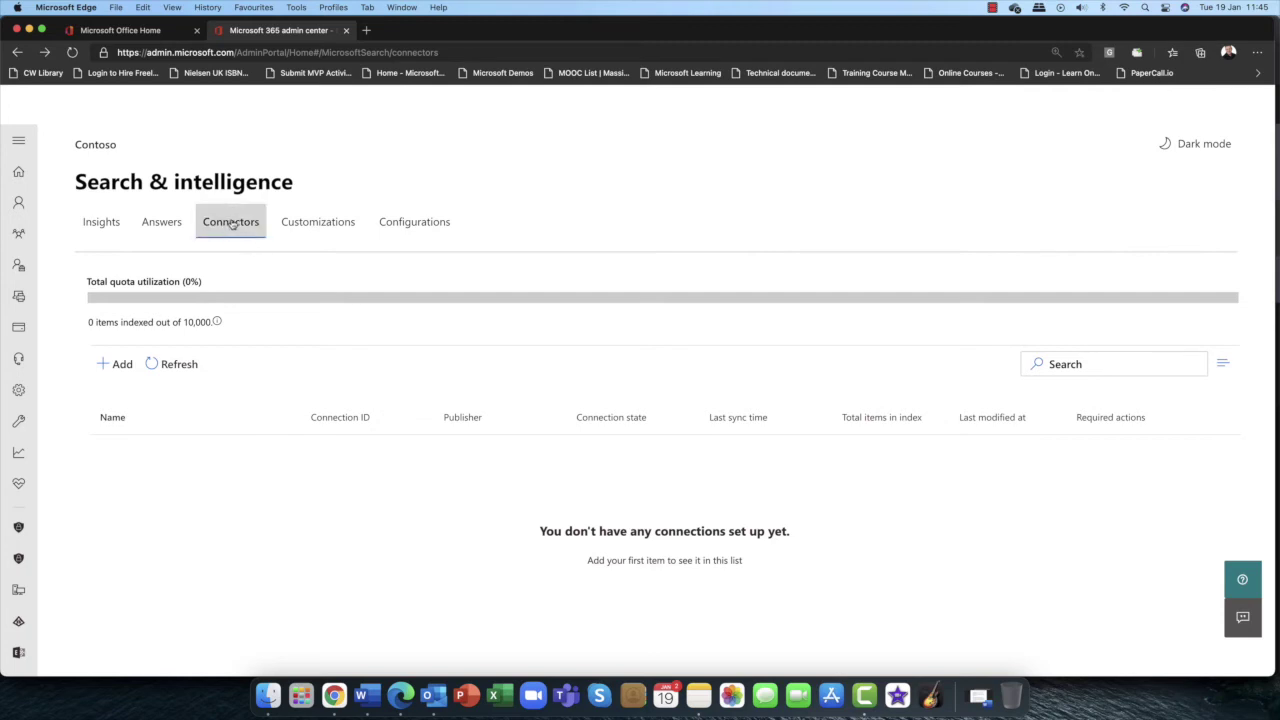
pyautogui.click(306, 223)
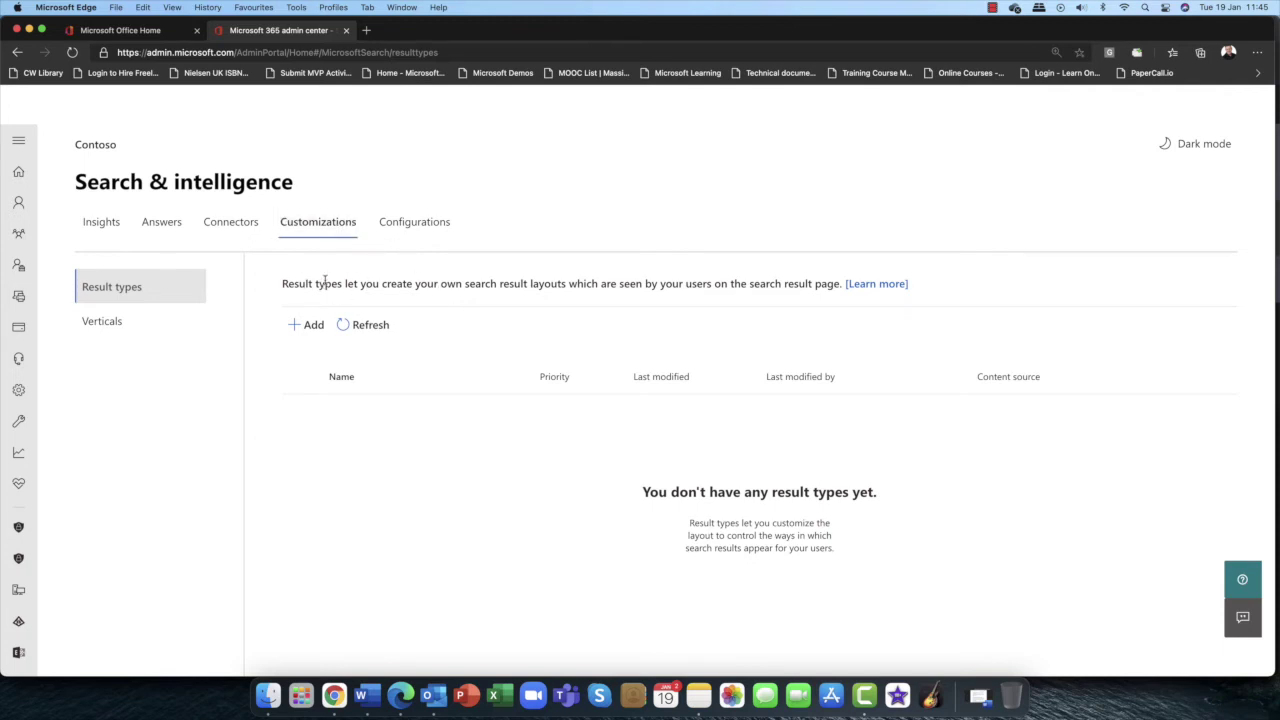
# Switch to the Configurations tab showing the Microsoft Search in Bing settings.
pyautogui.click(416, 230)
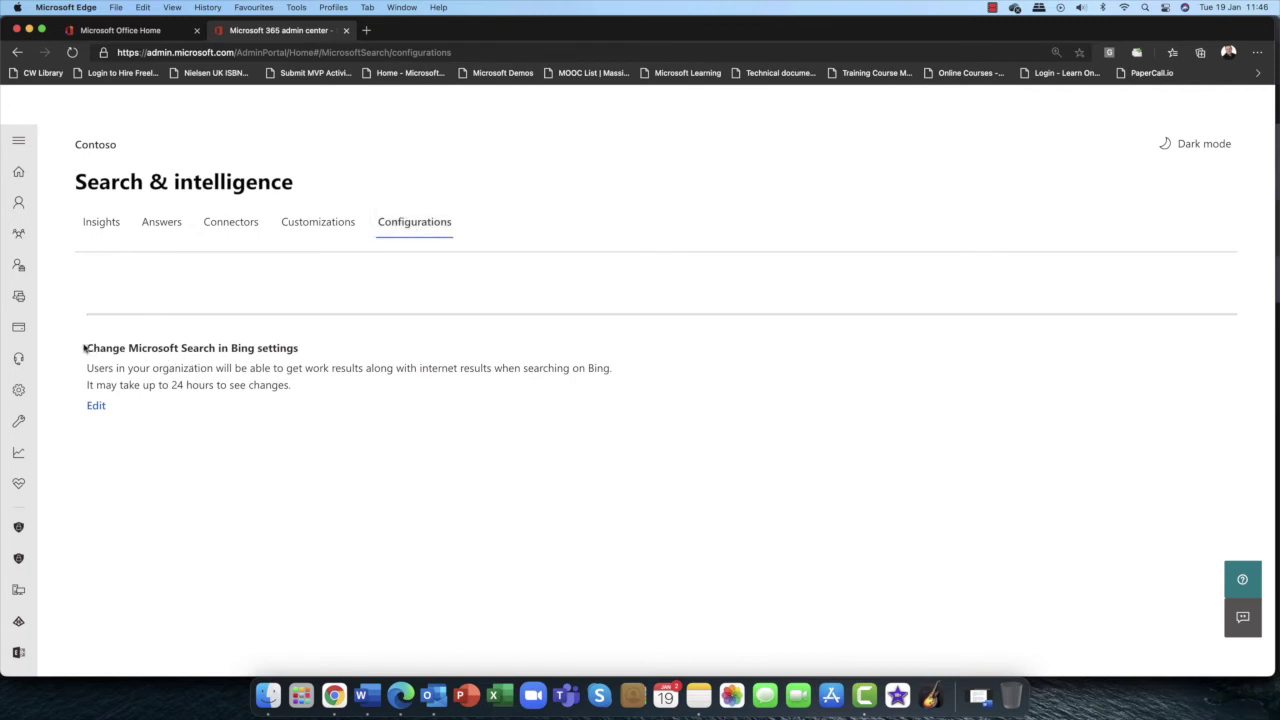
# Highlight the Bing settings heading, then expand the admin navigation and scroll toward Admin centers.
pyautogui.moveTo(86, 349); pyautogui.dragTo(308, 349)
pyautogui.click(251, 357)
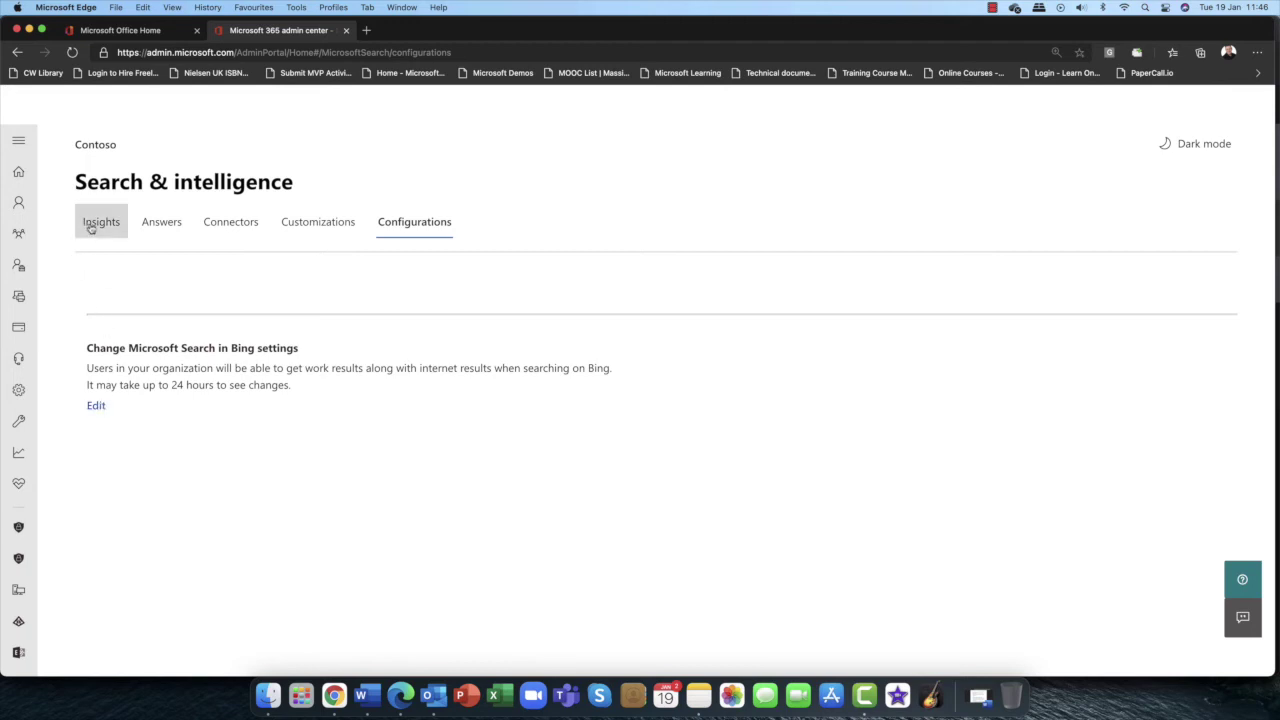
pyautogui.moveTo(10, 328)
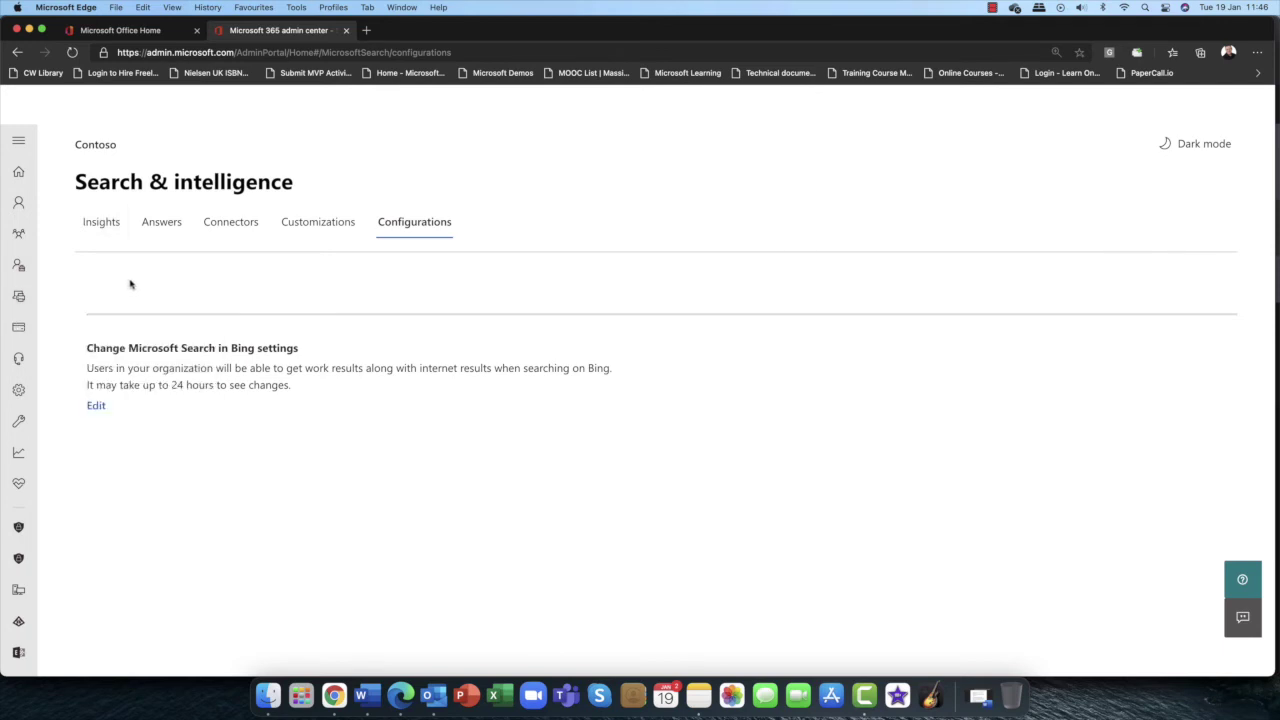
pyautogui.moveTo(18, 494)
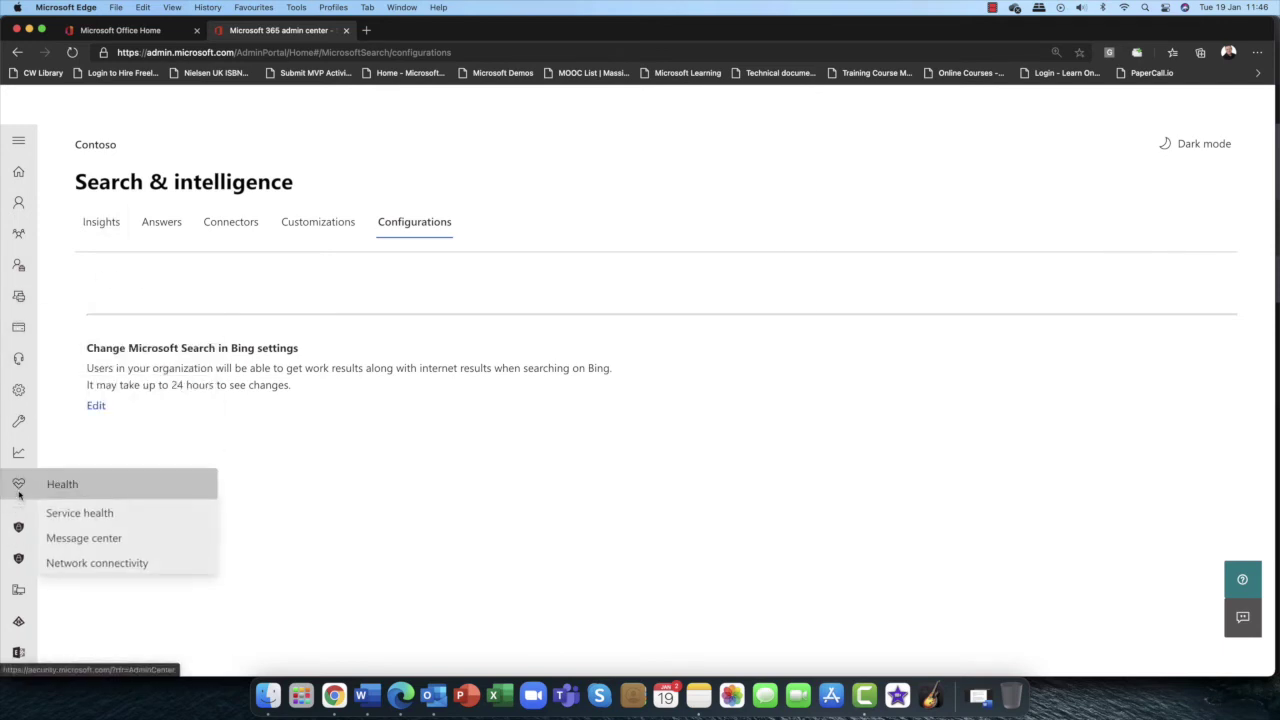
pyautogui.scroll(-1, 30, 556)
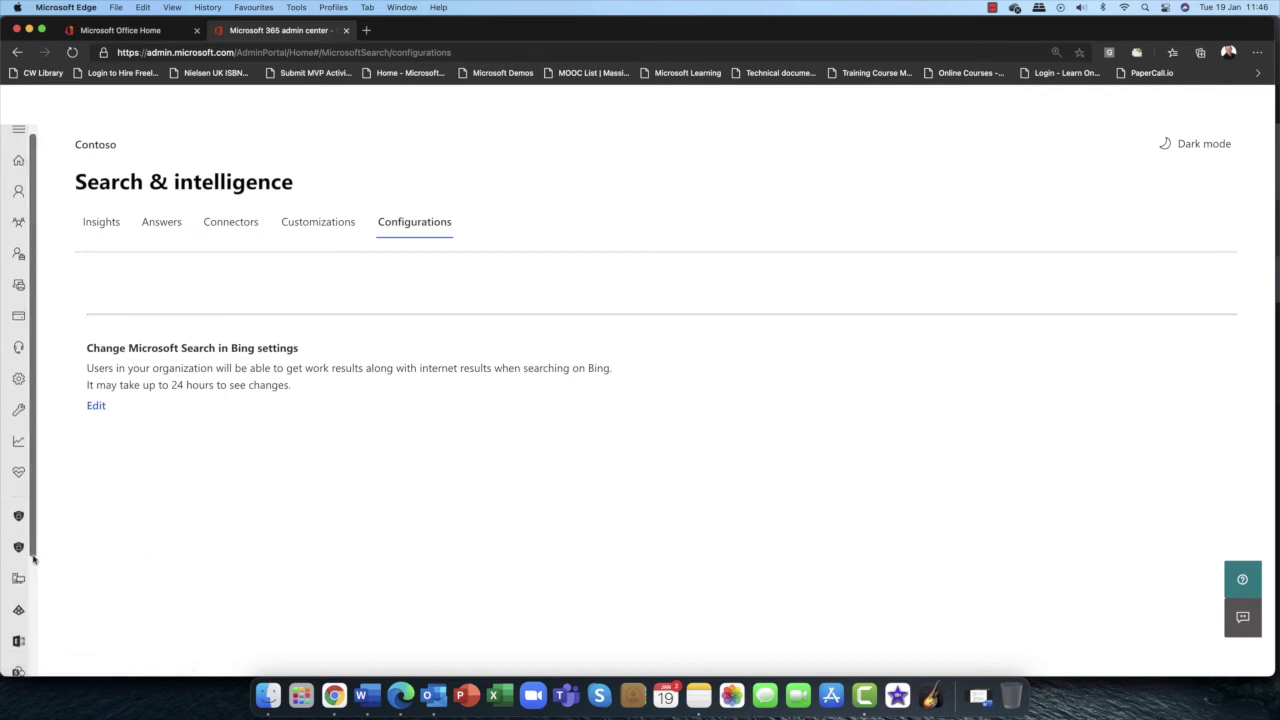
pyautogui.click(20, 130)
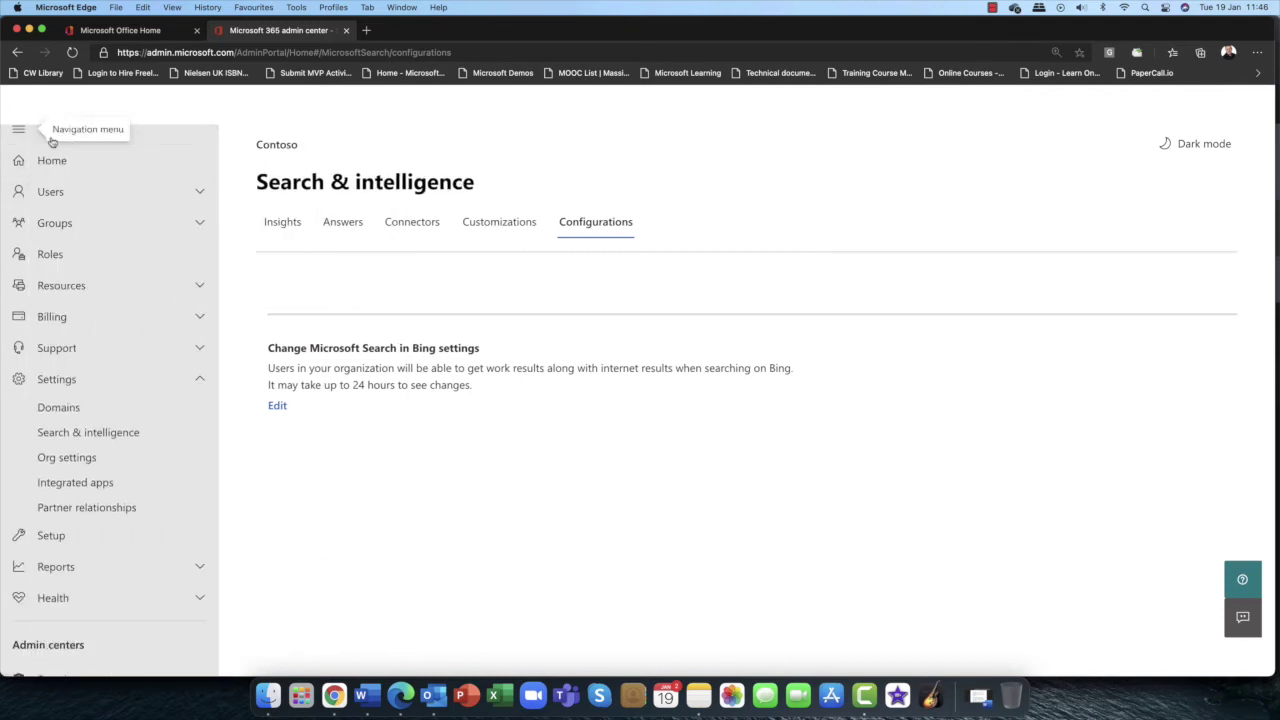
pyautogui.scroll(-5, 64, 548)
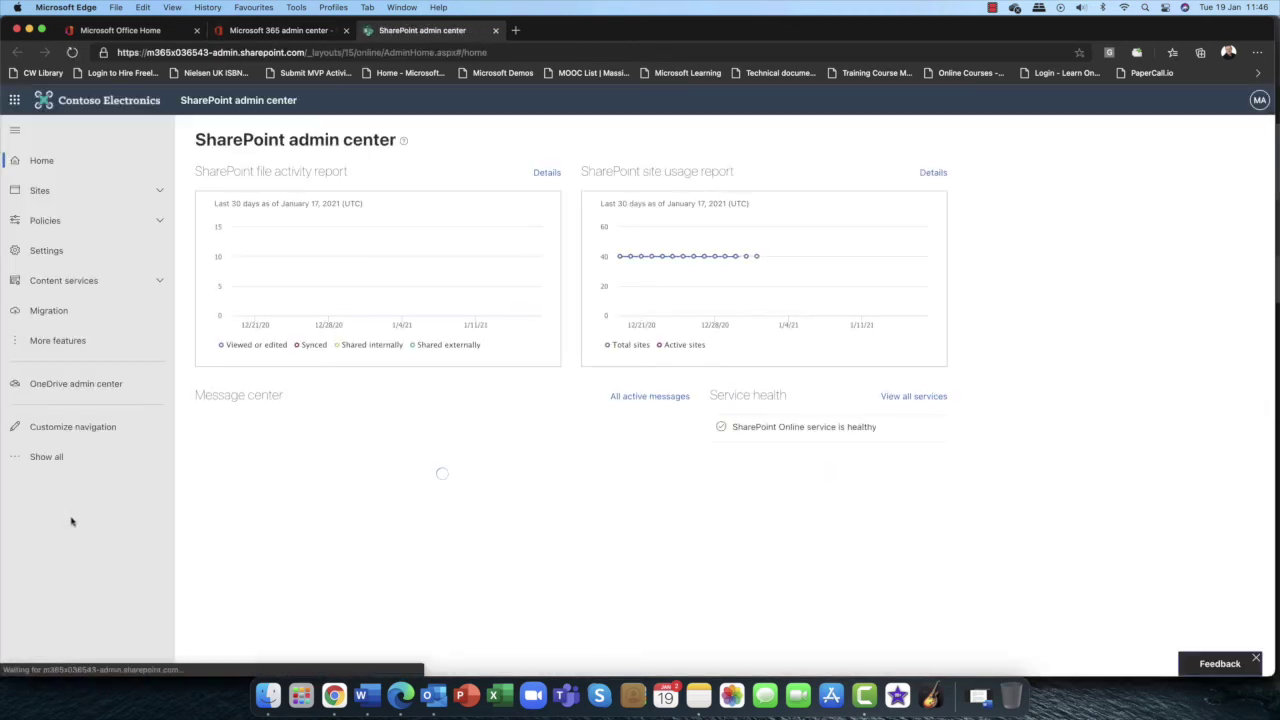
# Show all navigation entries, open More features, and expand Content services.
pyautogui.click(50, 460)
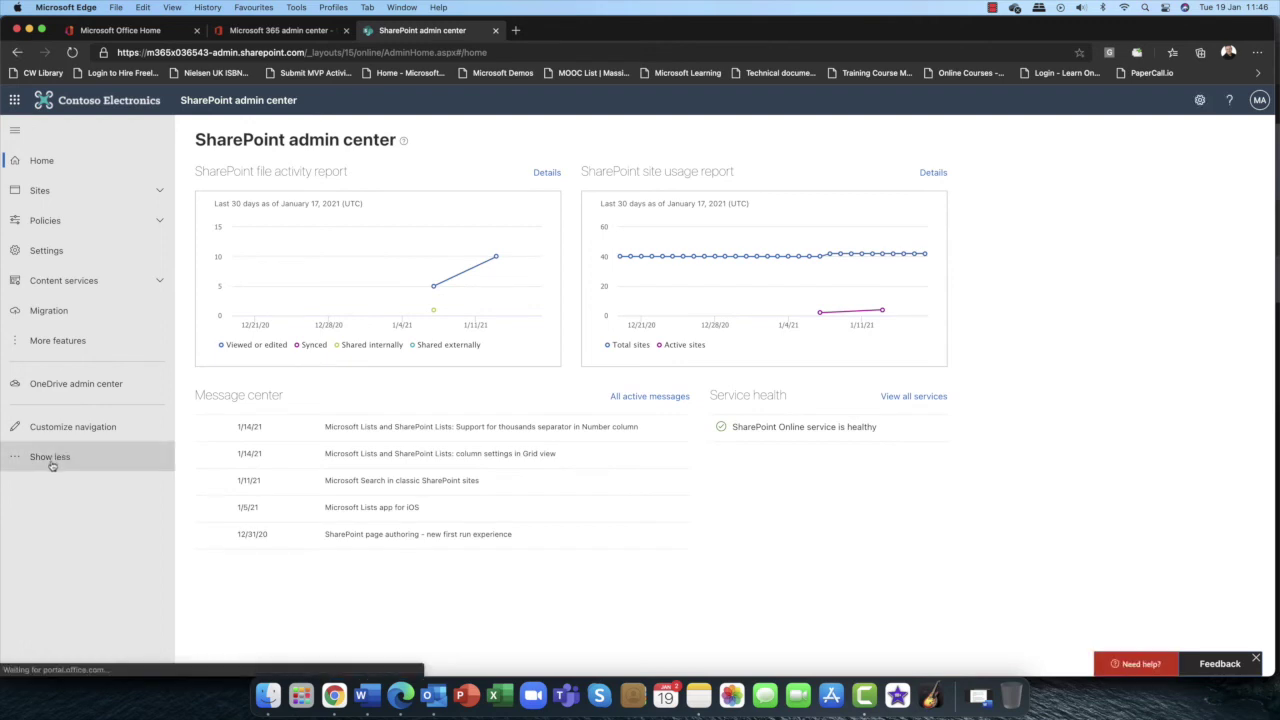
pyautogui.click(73, 347)
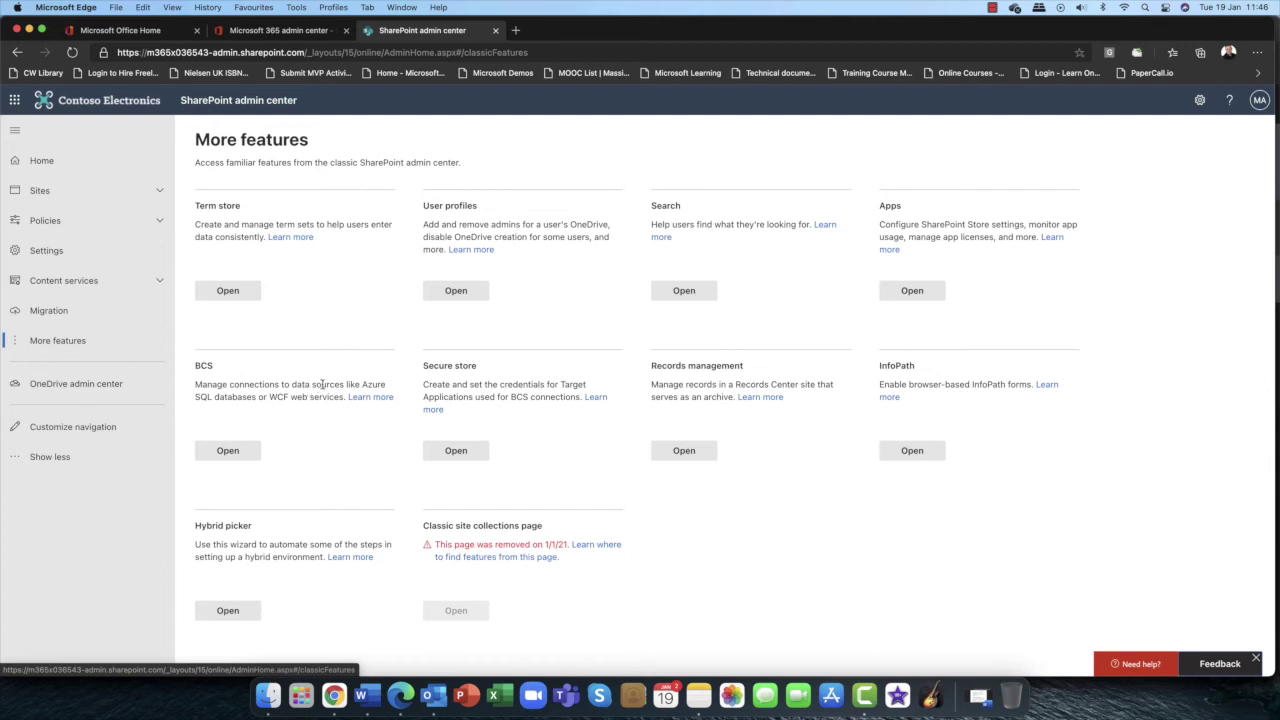
pyautogui.moveTo(429, 525); pyautogui.dragTo(546, 528)
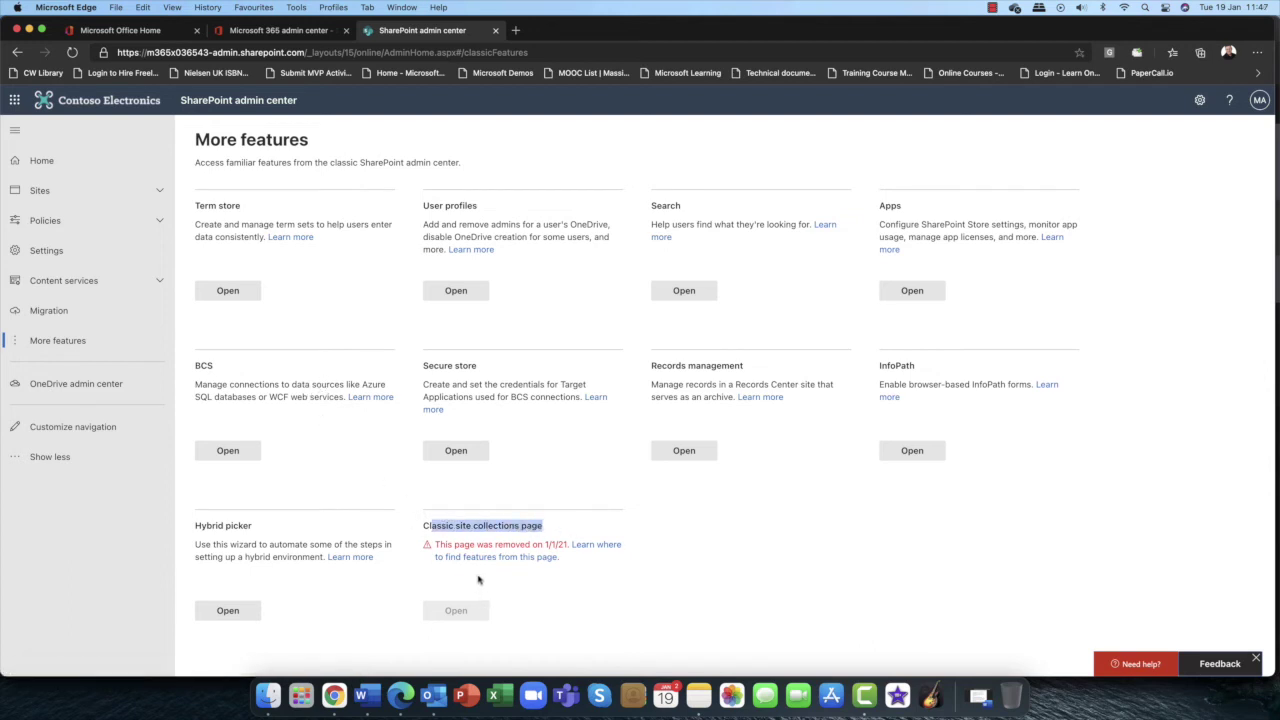
pyautogui.click(578, 452)
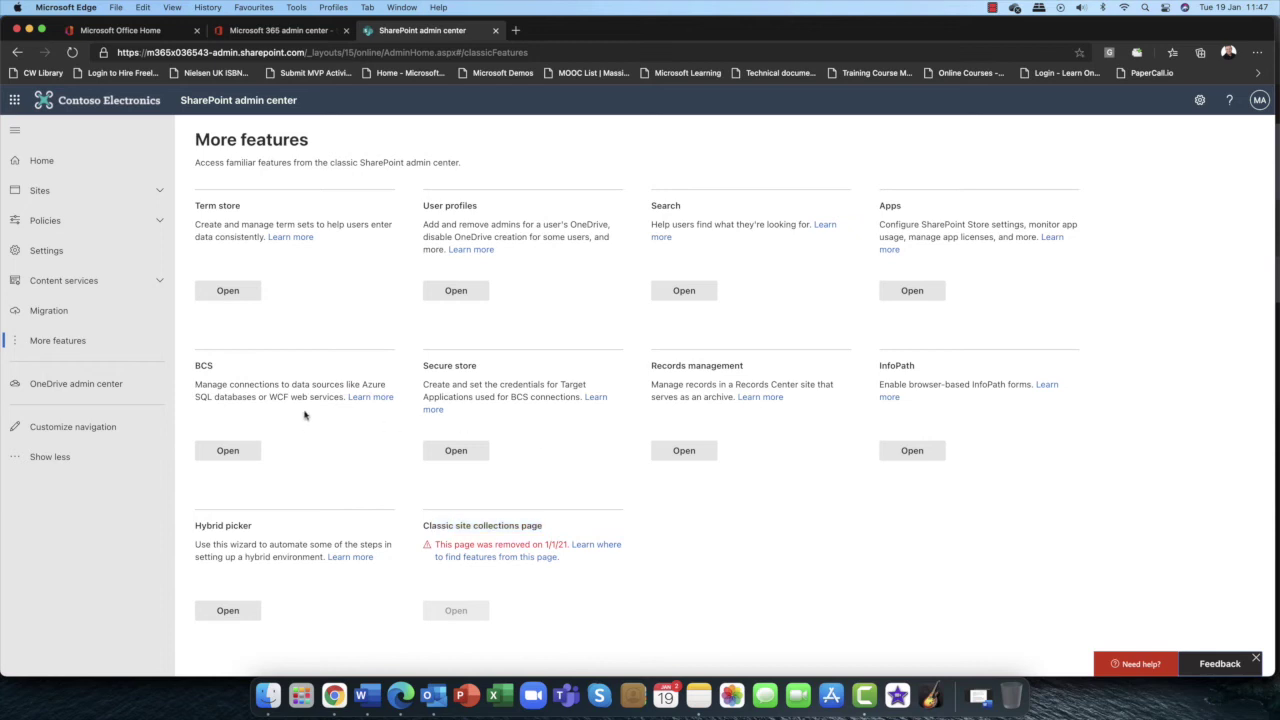
pyautogui.click(170, 284)
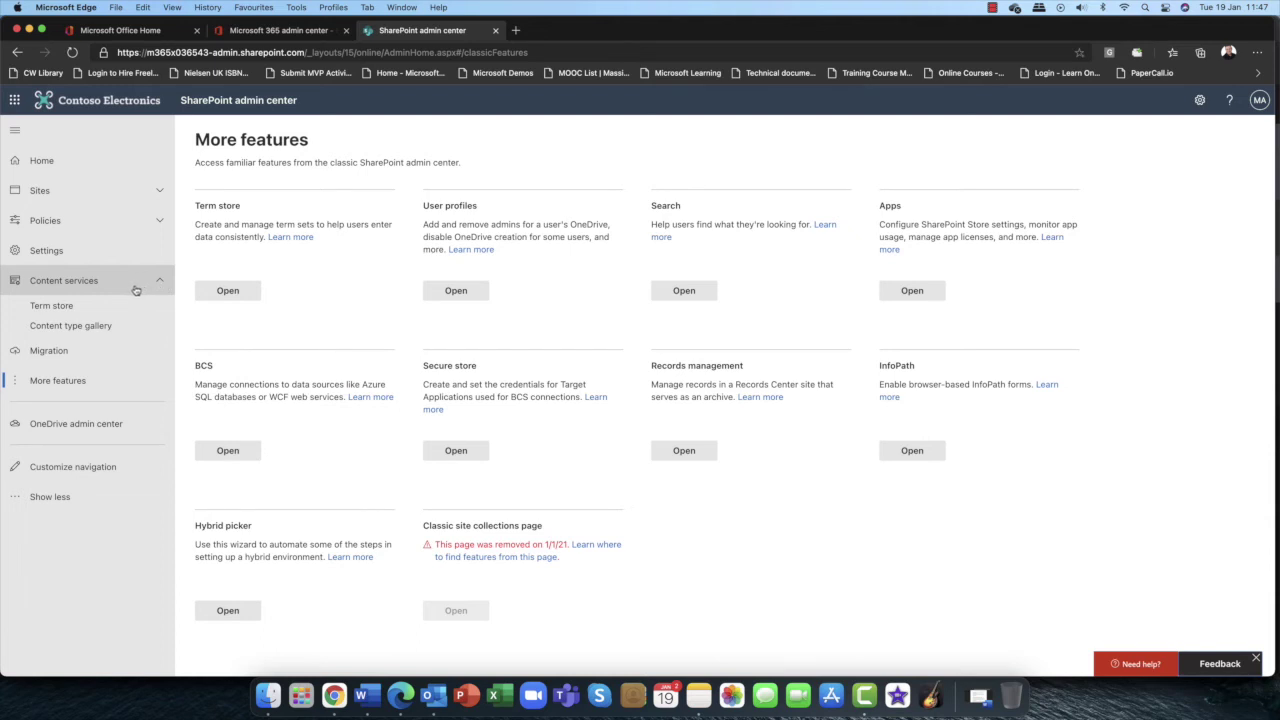
# Open the Term store and expand the People, Search Dictionaries and System groups.
pyautogui.click(54, 311)
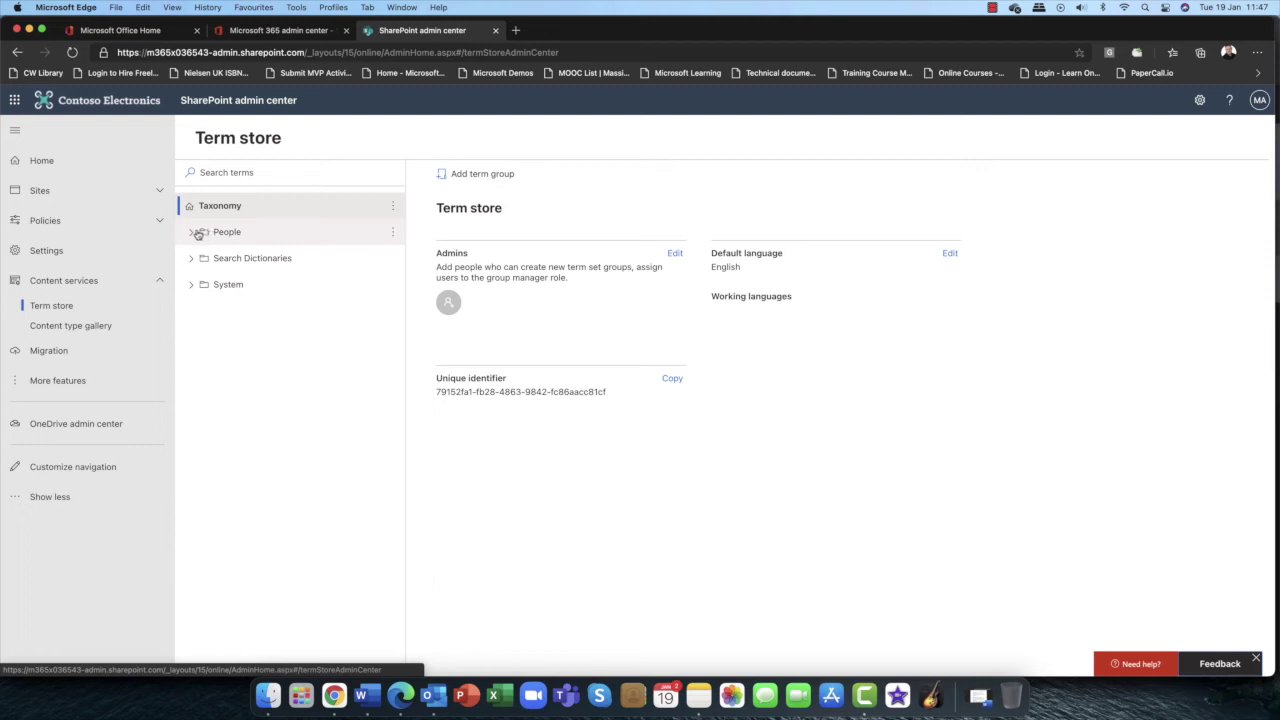
pyautogui.click(191, 233)
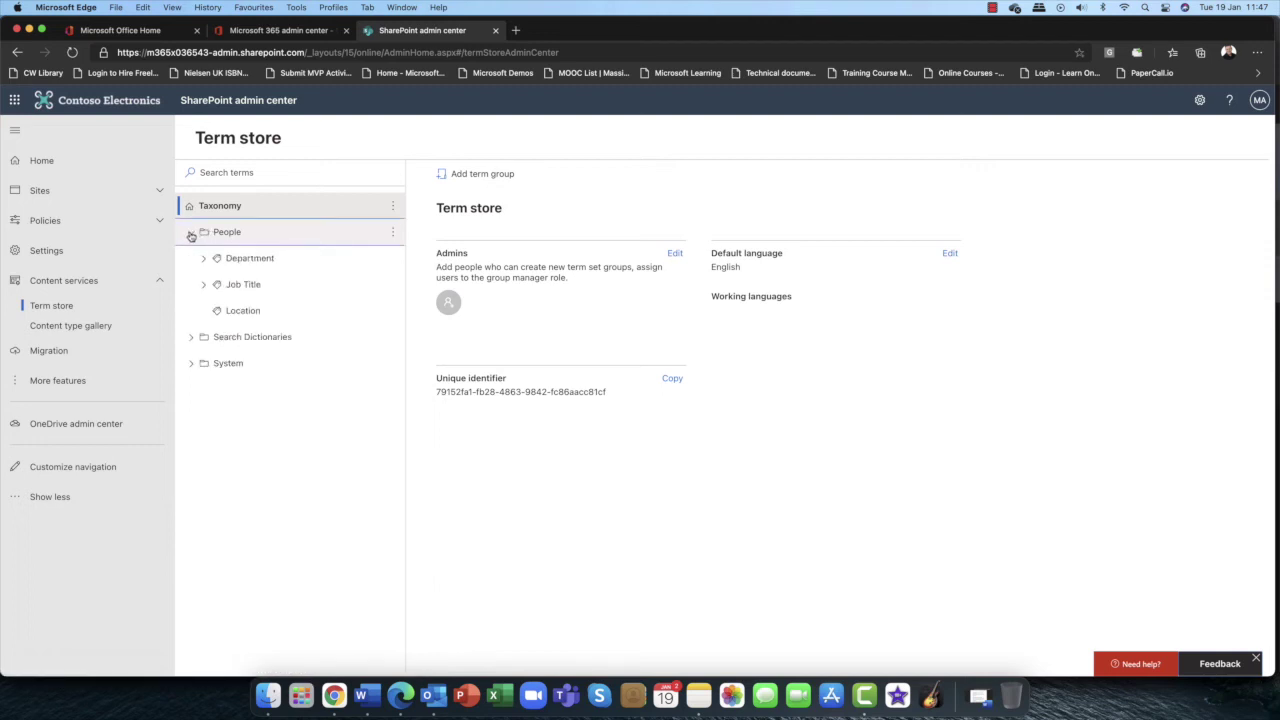
pyautogui.click(194, 337)
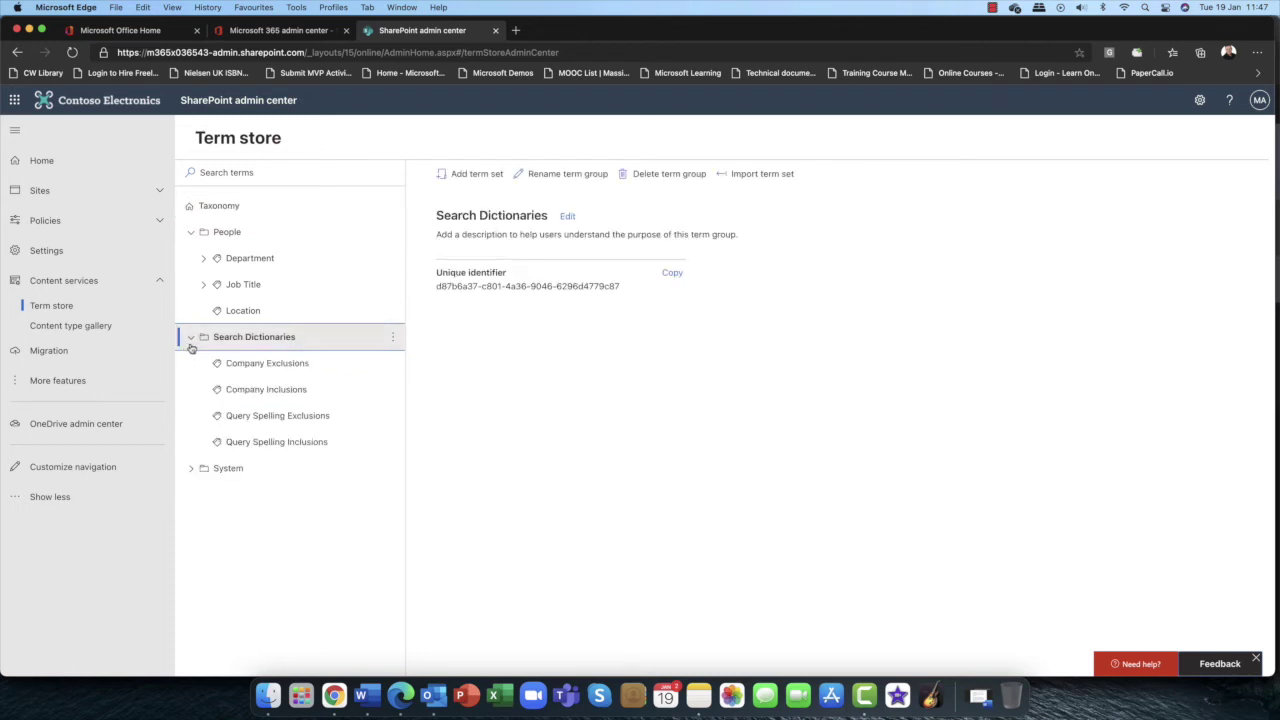
pyautogui.click(196, 467)
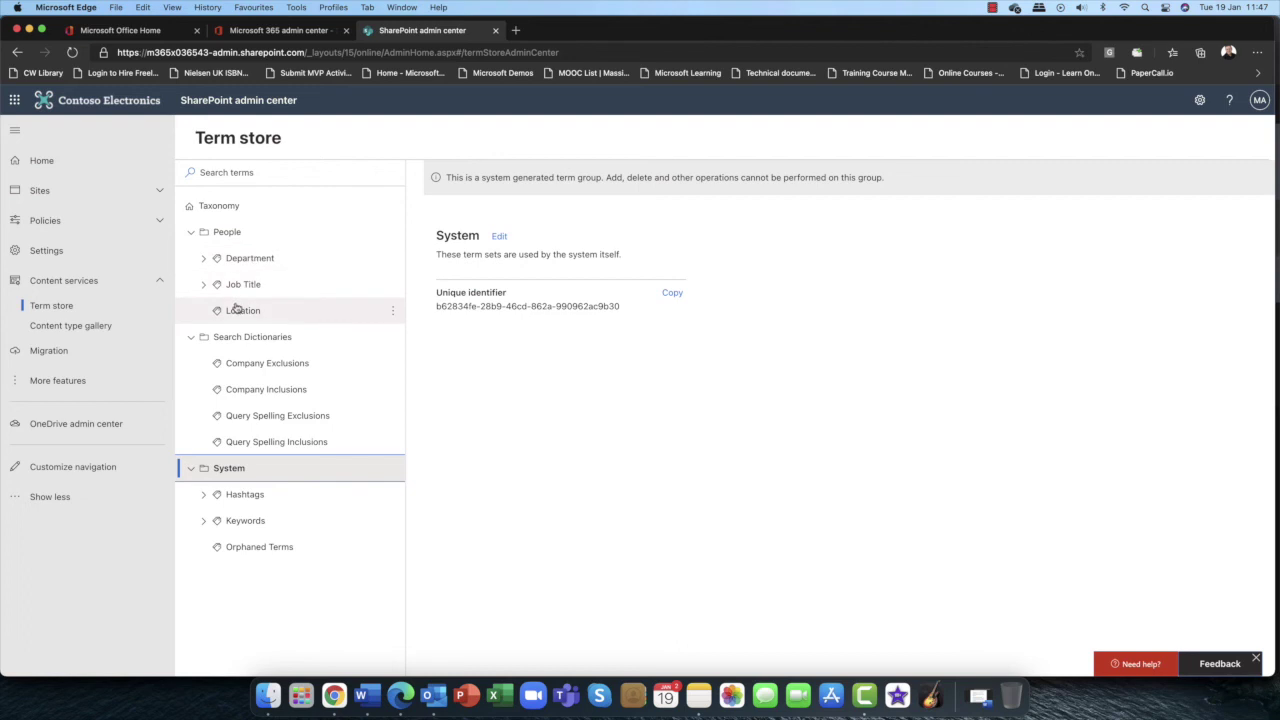
# View the Department term set's details, then go to the Content type gallery.
pyautogui.click(203, 262)
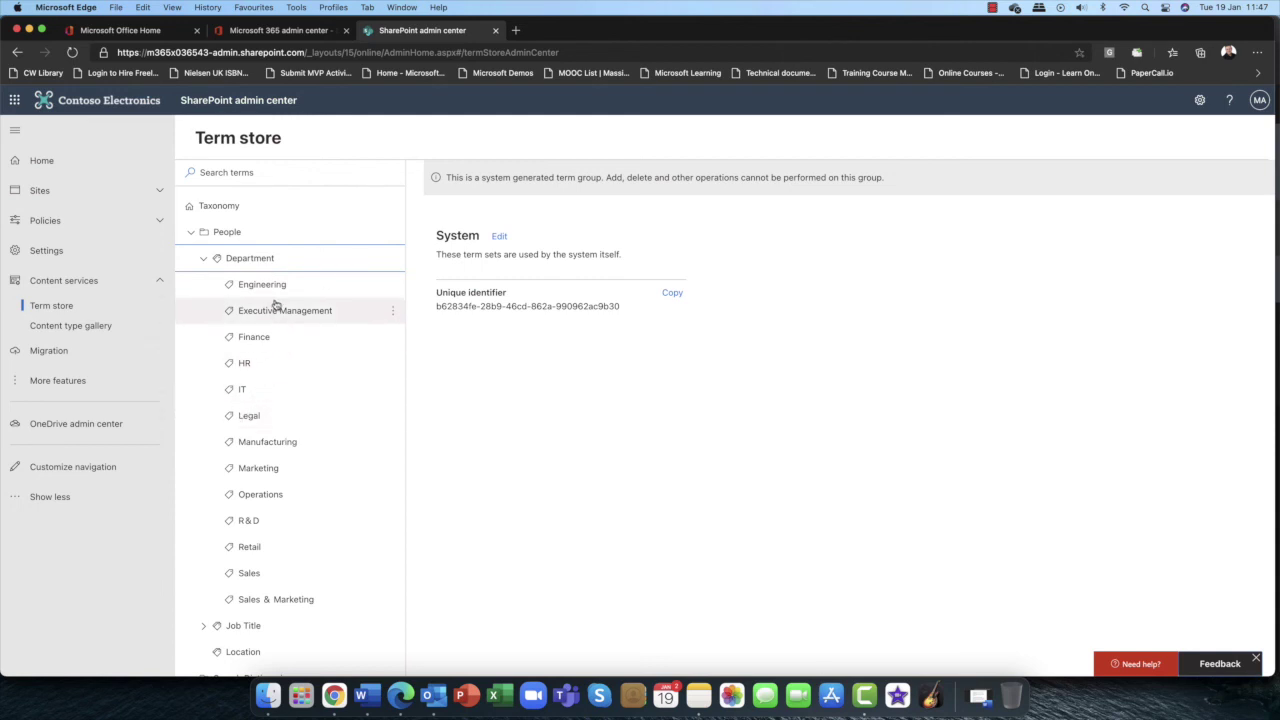
pyautogui.click(207, 265)
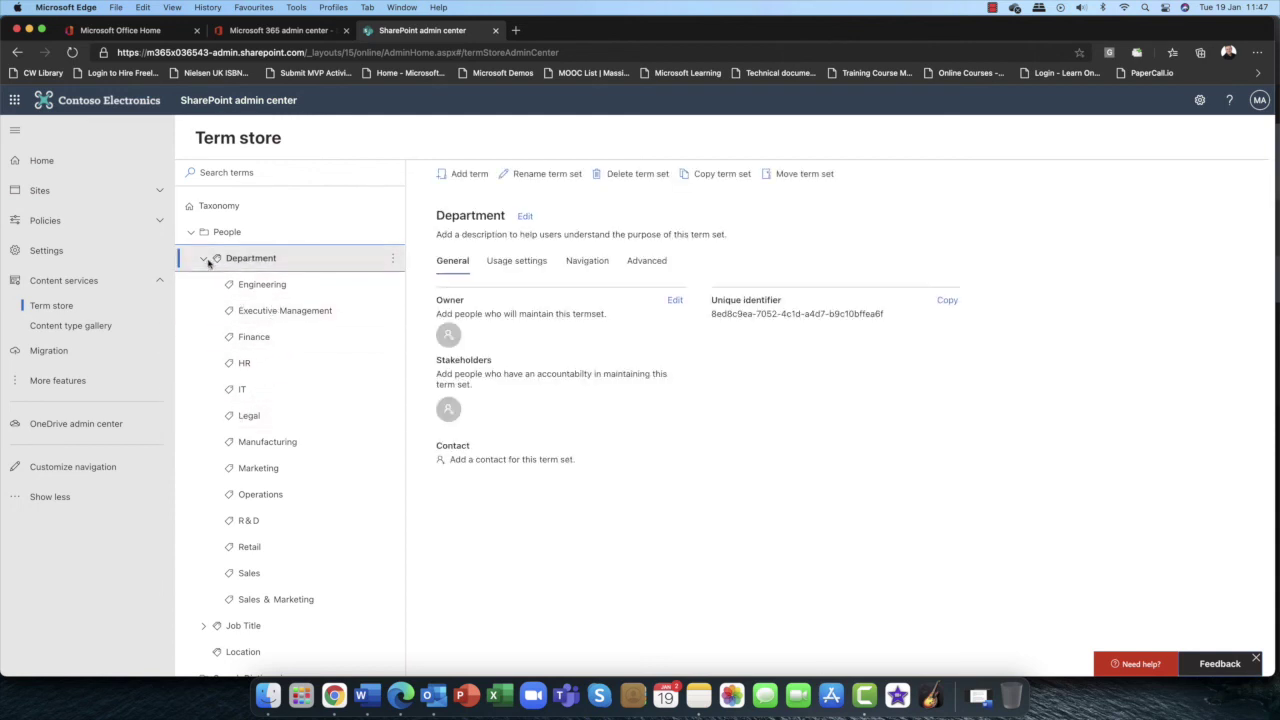
pyautogui.click(204, 260)
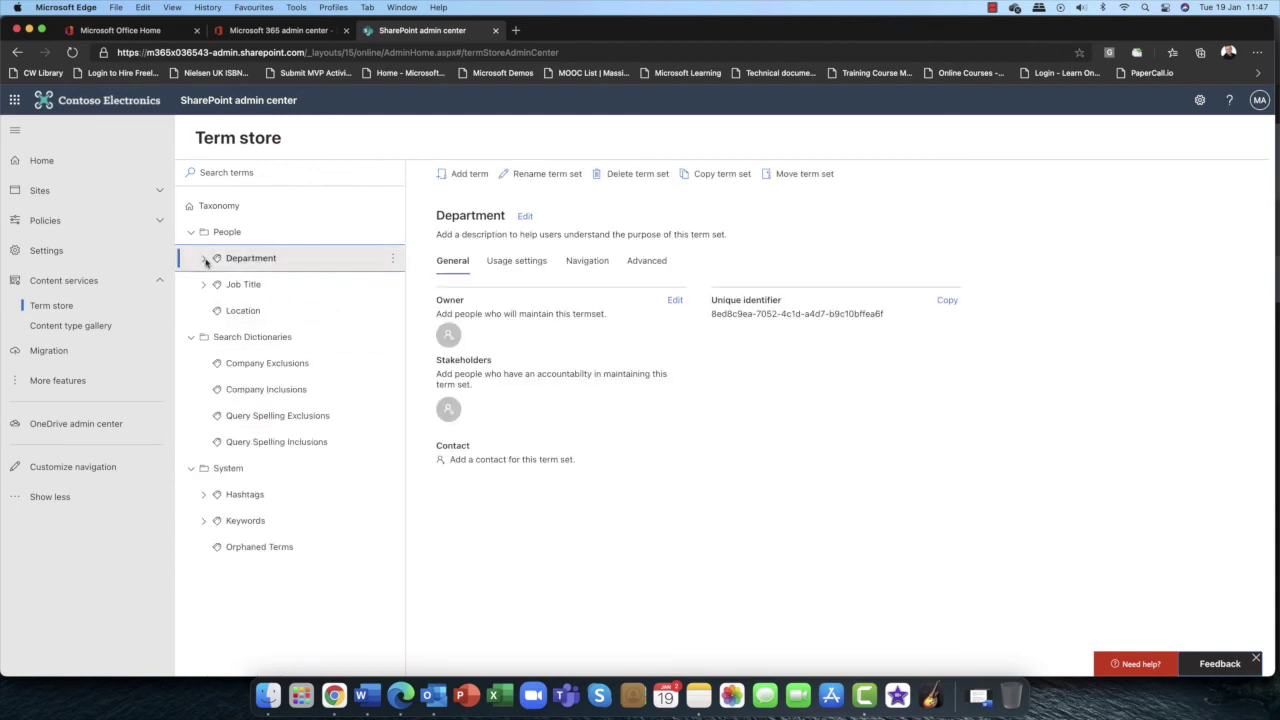
pyautogui.click(62, 328)
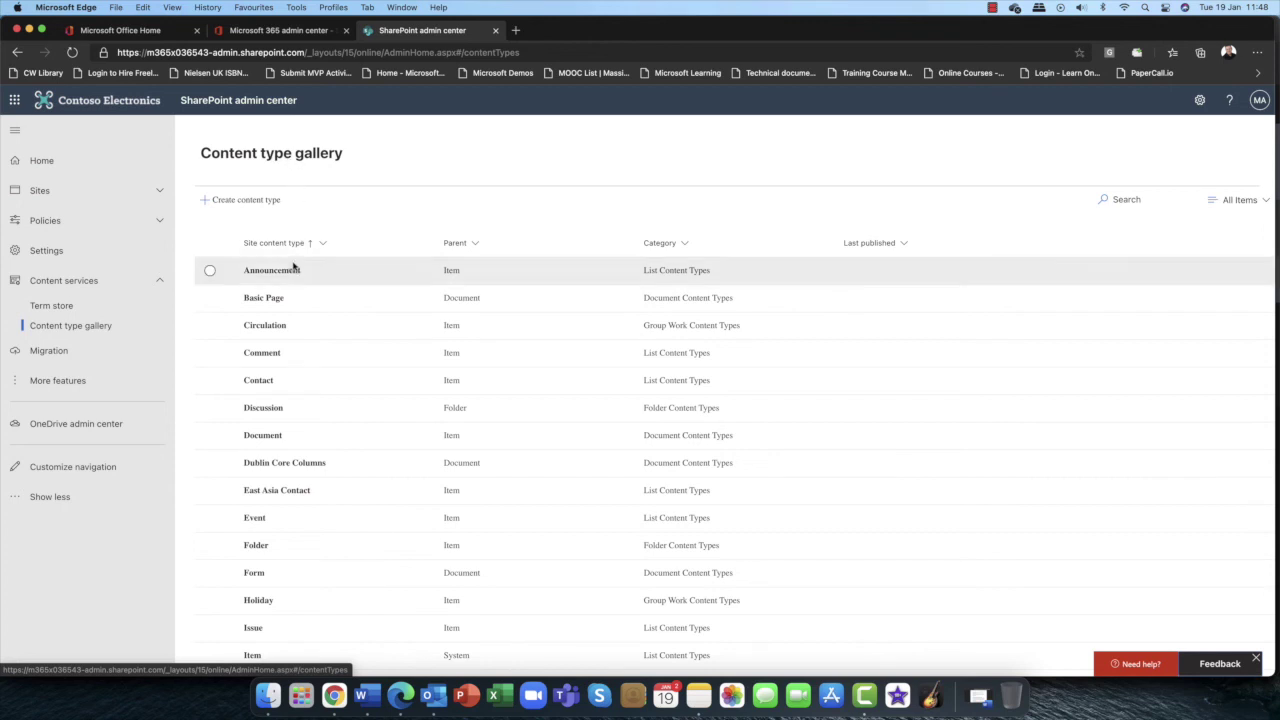
# Open the Form content type's details (ID 0x010101) from the gallery list.
pyautogui.scroll(-5, 289, 265)
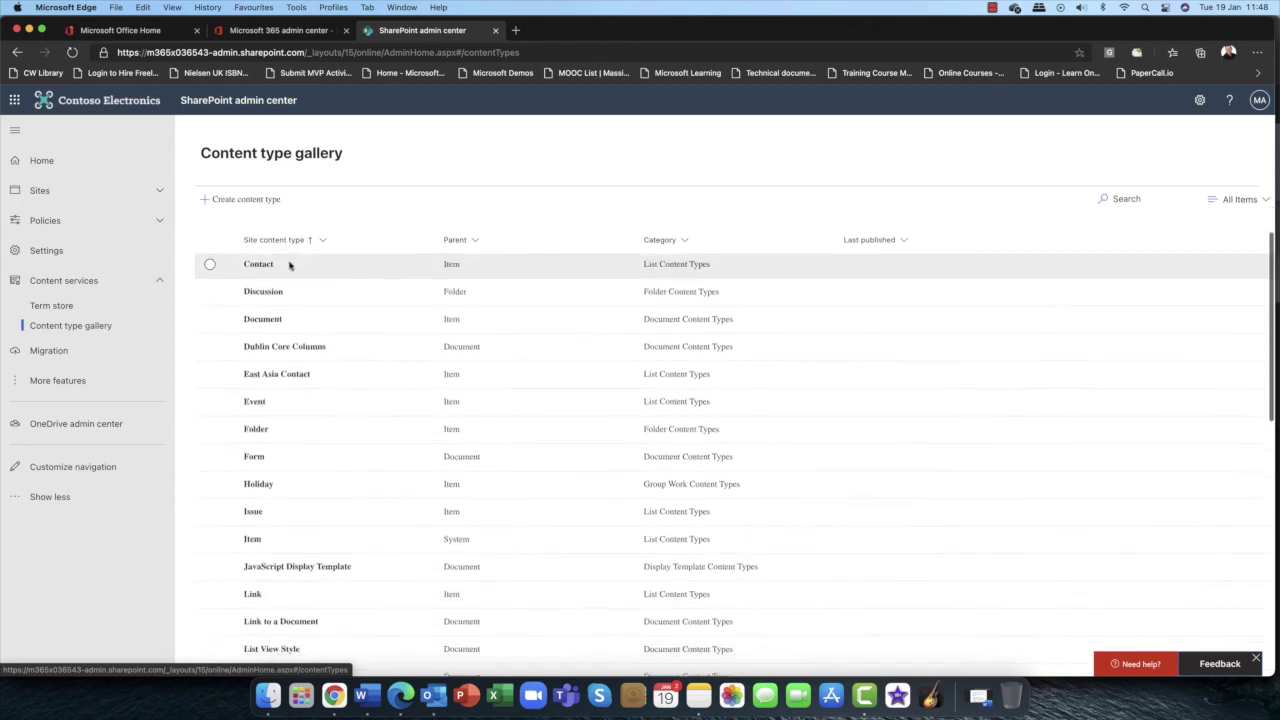
pyautogui.scroll(-5, 291, 265)
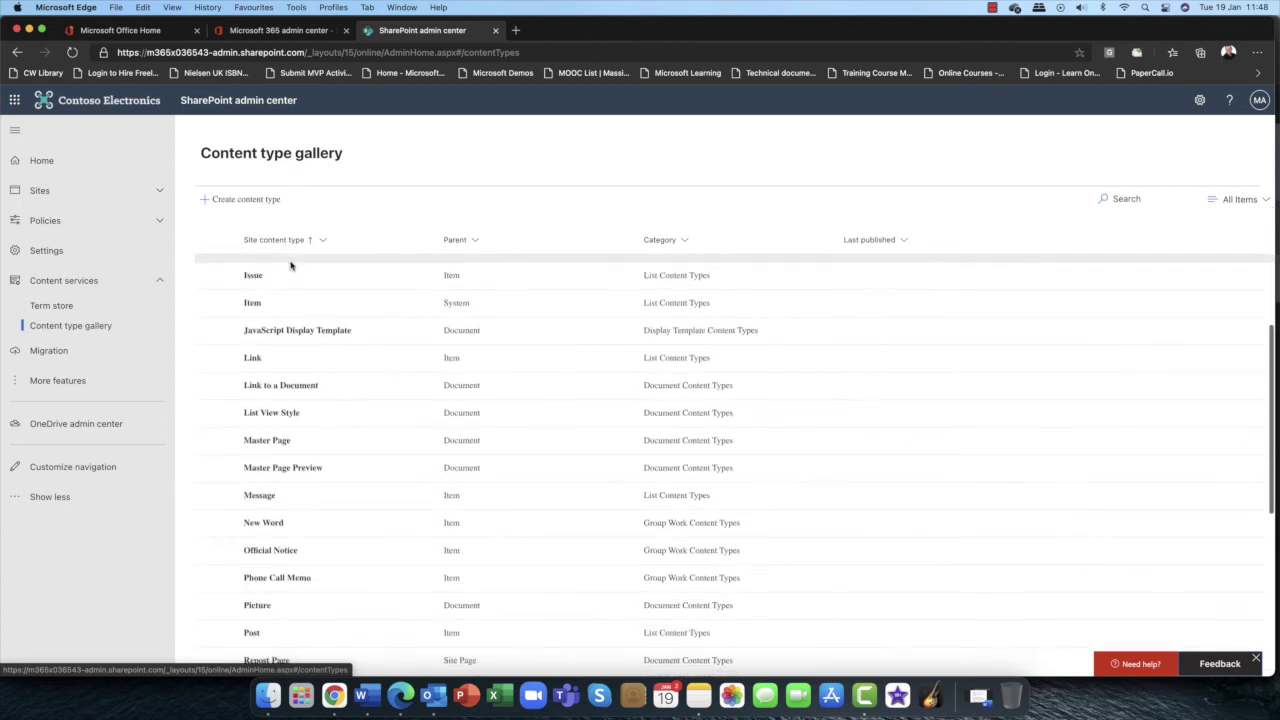
pyautogui.scroll(-5, 291, 265)
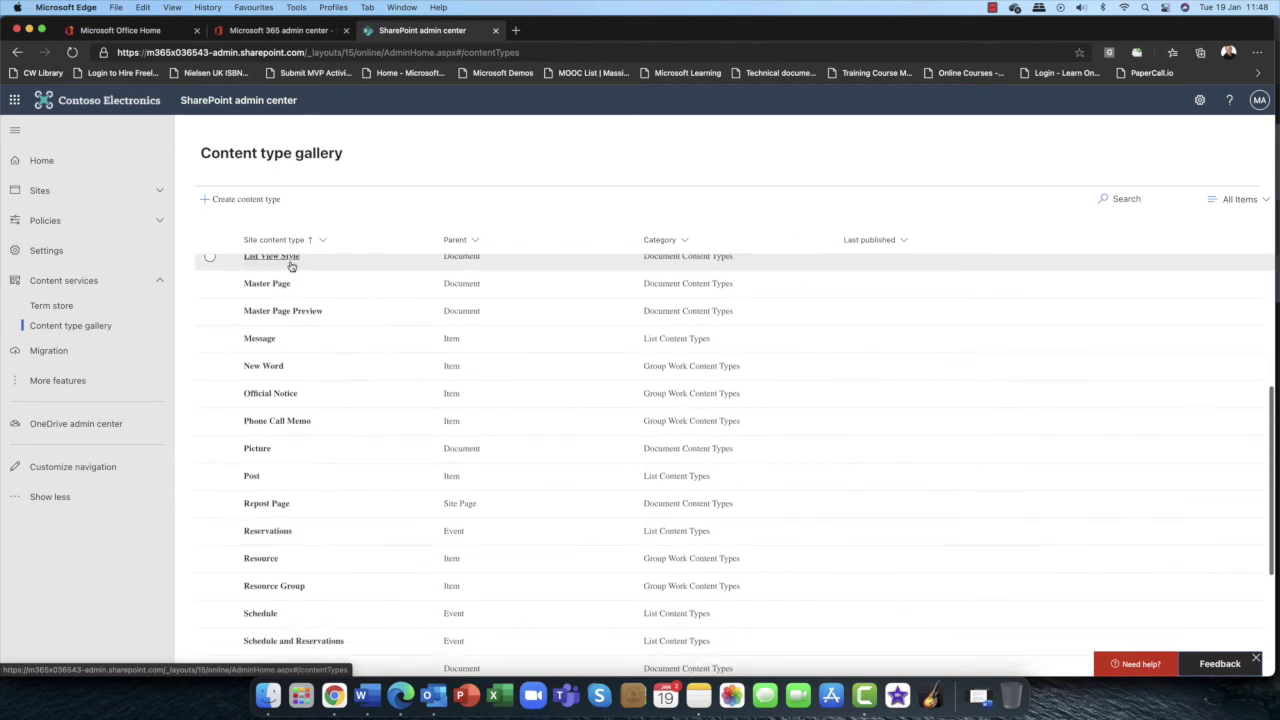
pyautogui.scroll(10, 289, 265)
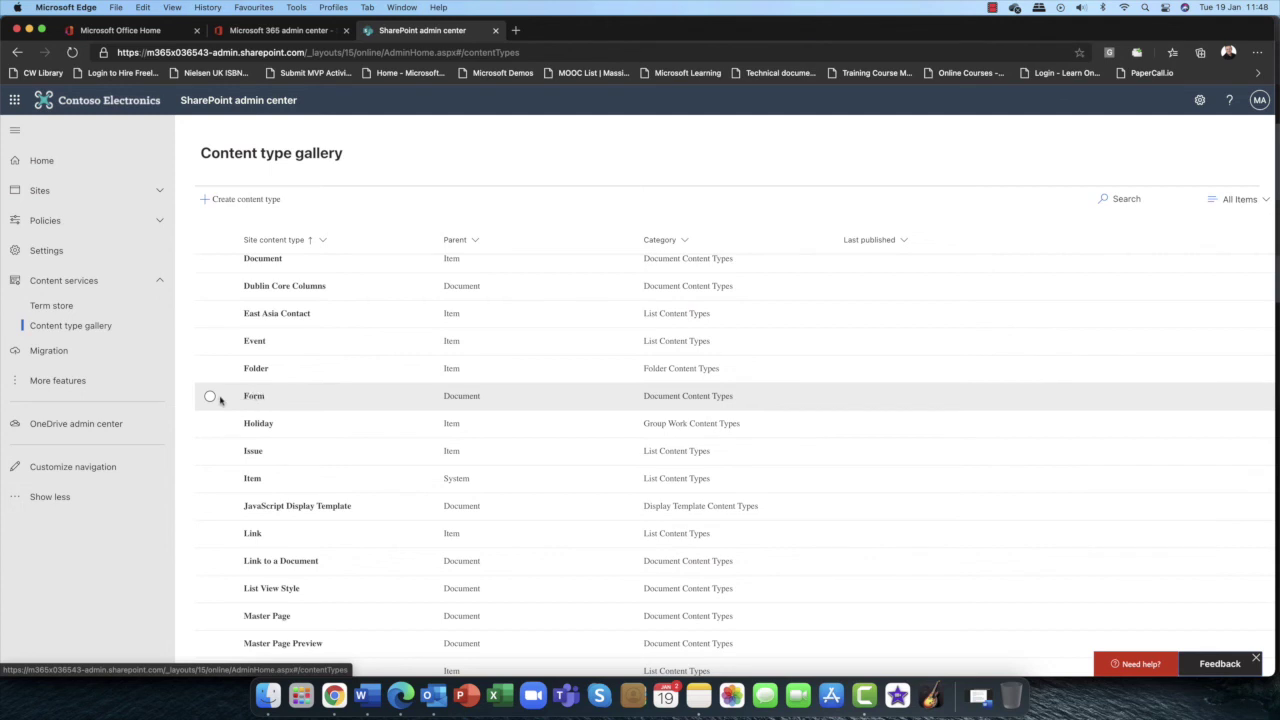
pyautogui.click(212, 397)
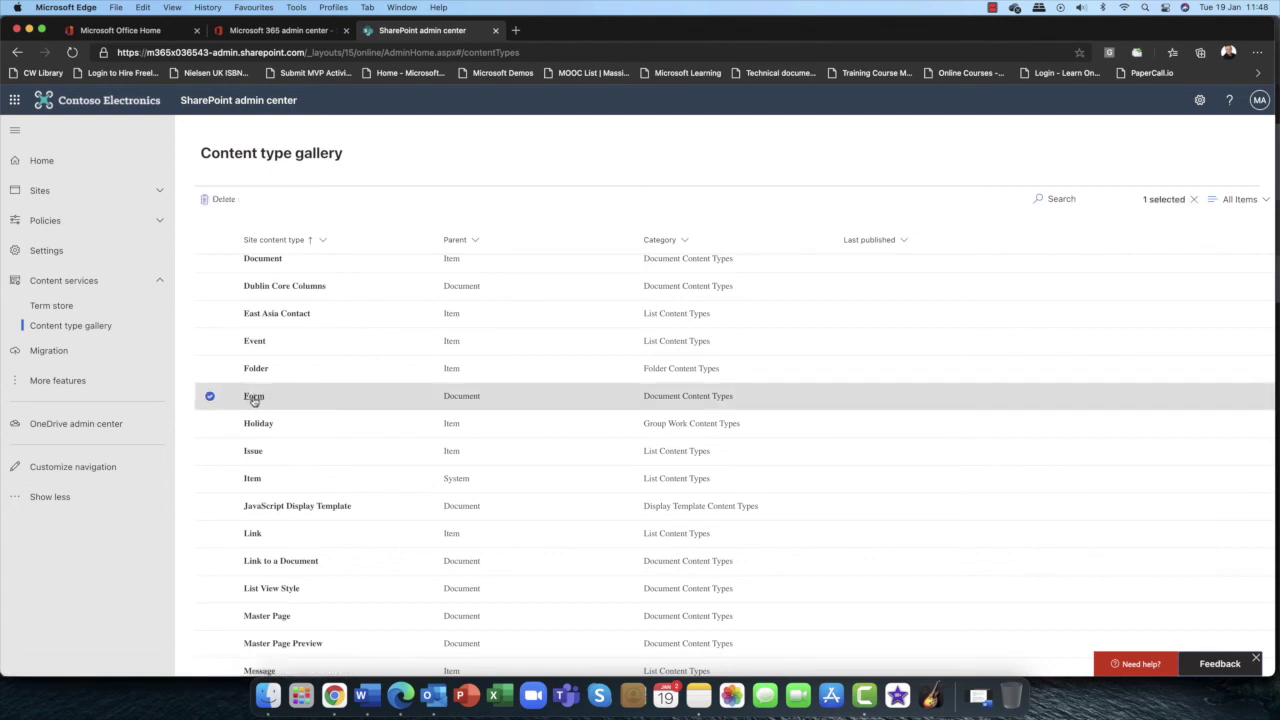
pyautogui.click(254, 397)
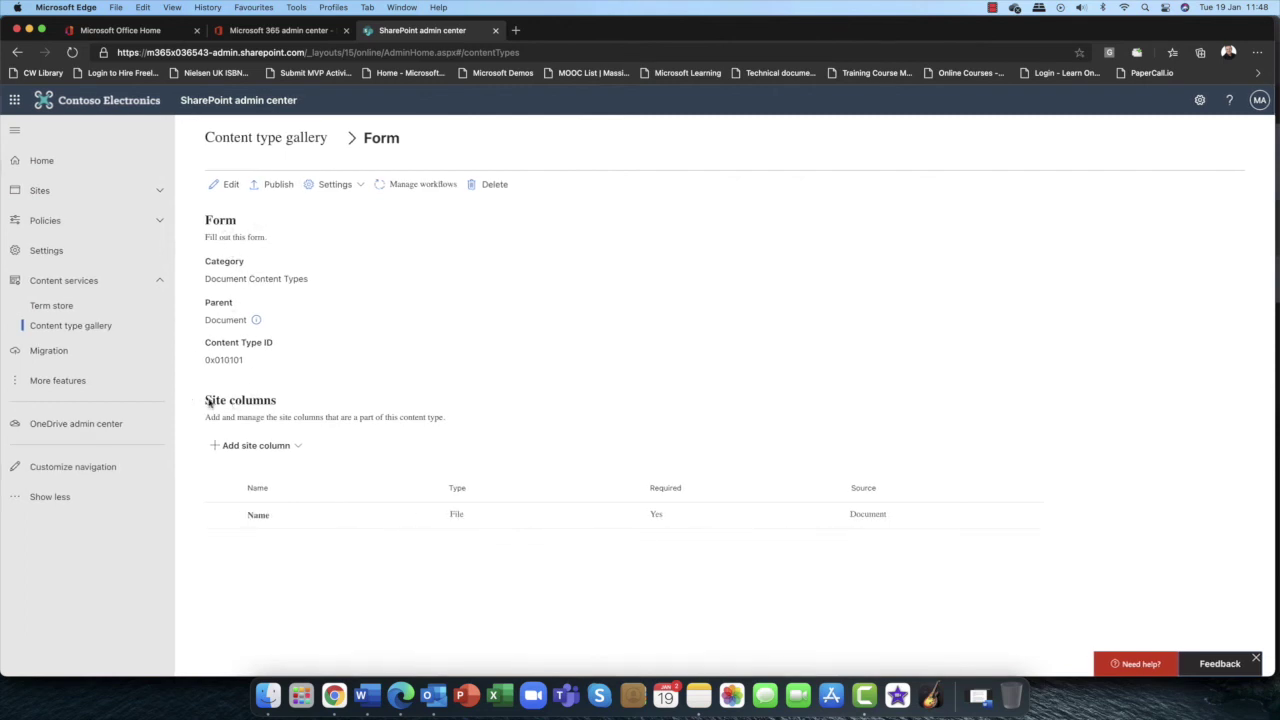
pyautogui.moveTo(205, 400); pyautogui.dragTo(285, 403)
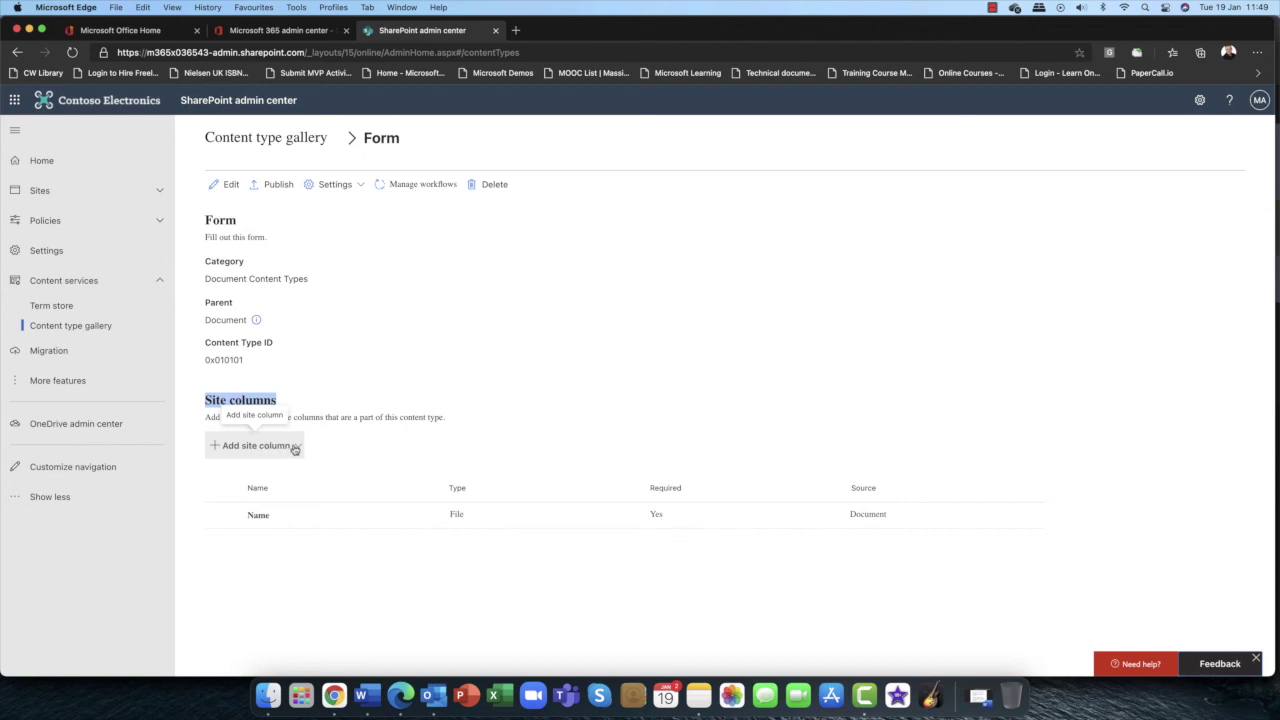
pyautogui.click(296, 449)
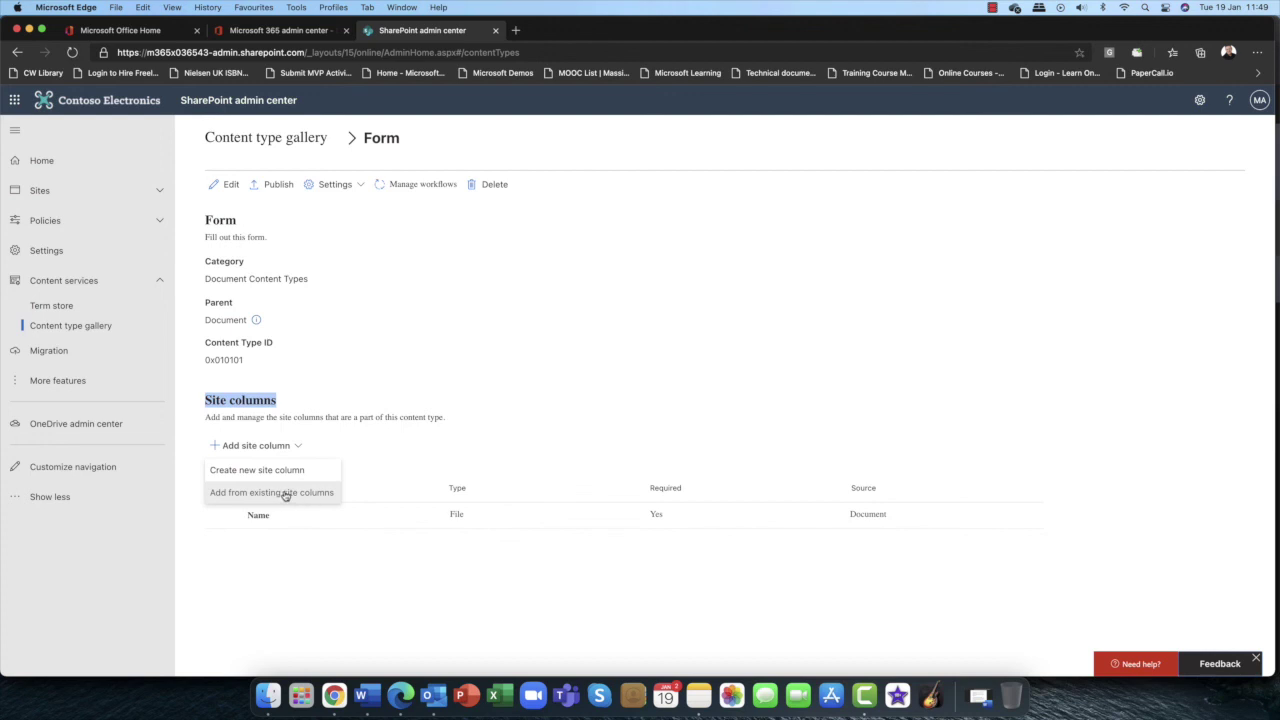
pyautogui.click(300, 391)
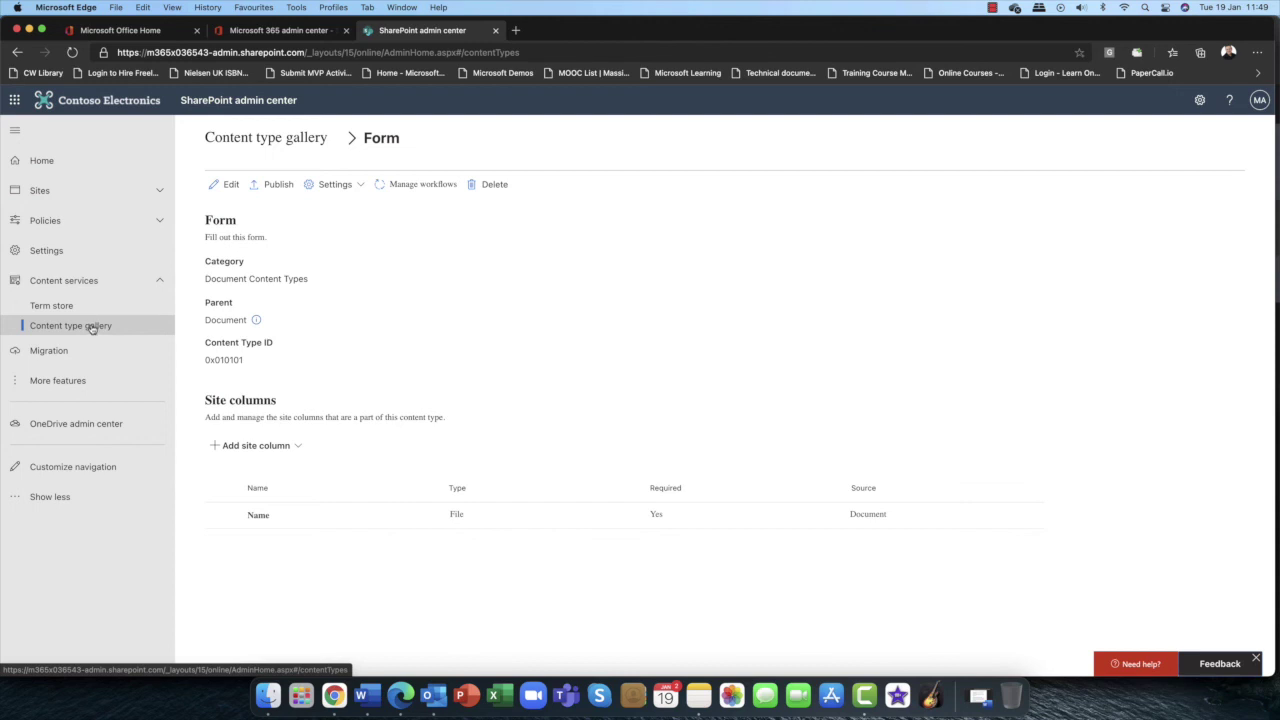
pyautogui.click(40, 160)
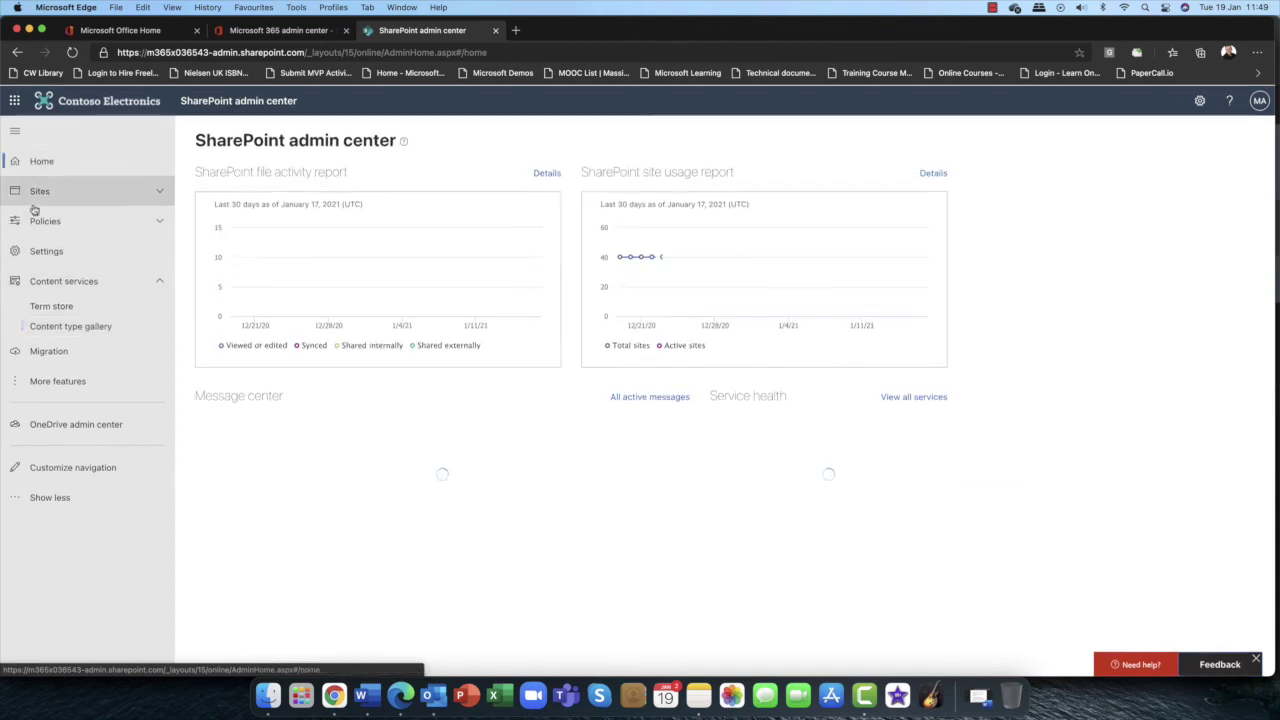
# Close the SharePoint admin center browser tab.
pyautogui.click(495, 30)
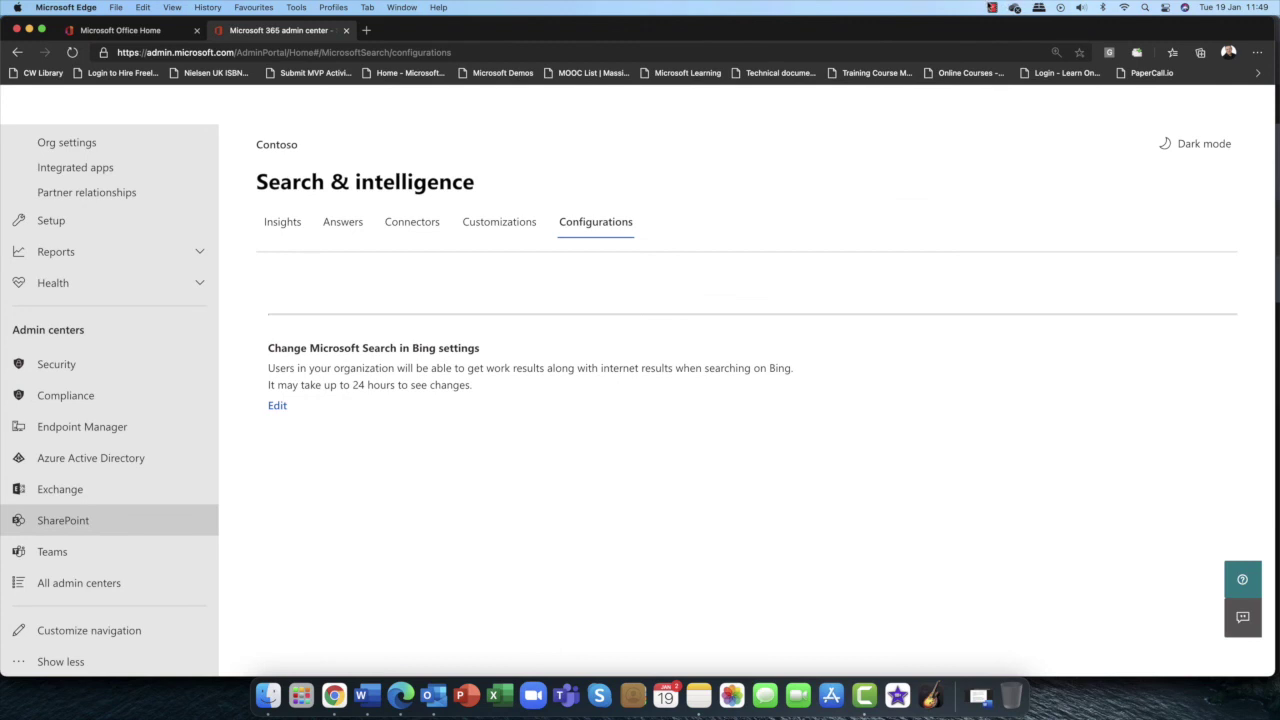